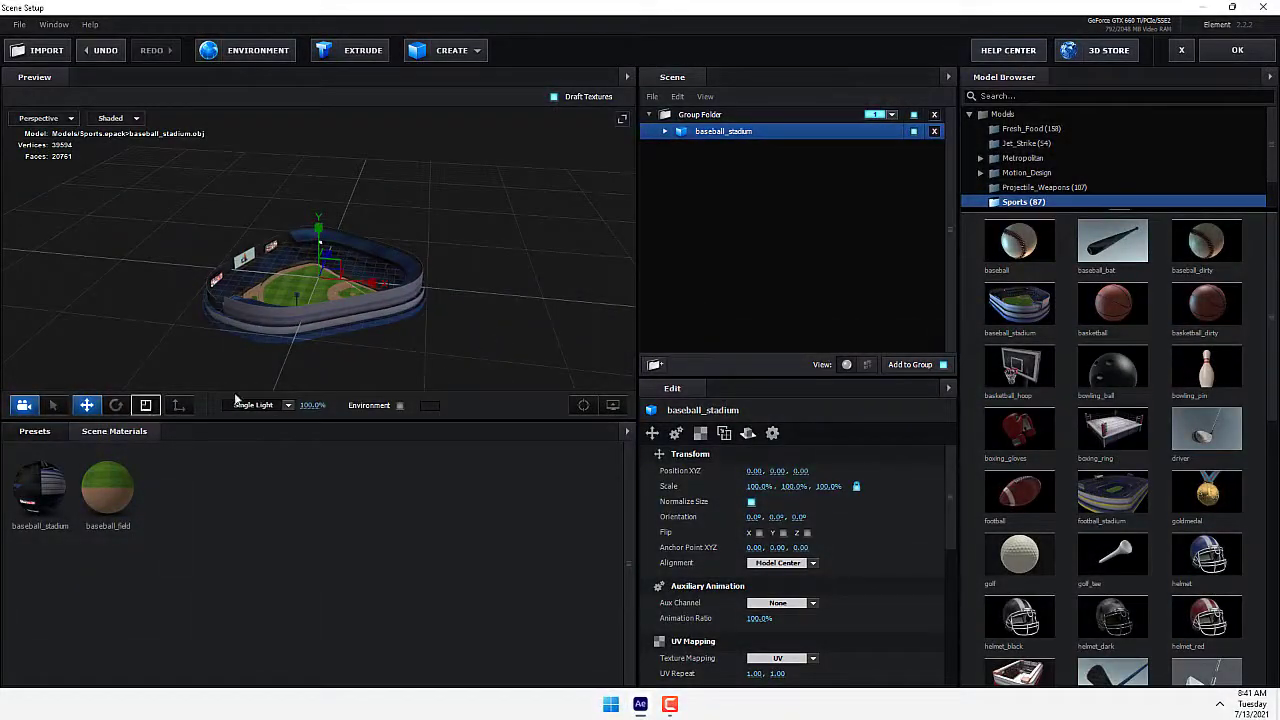
Scale the baseball_stadium model up uniformly to about 328.6% and accept the scene
{"action": "left_click", "coordinate": [146, 405]}
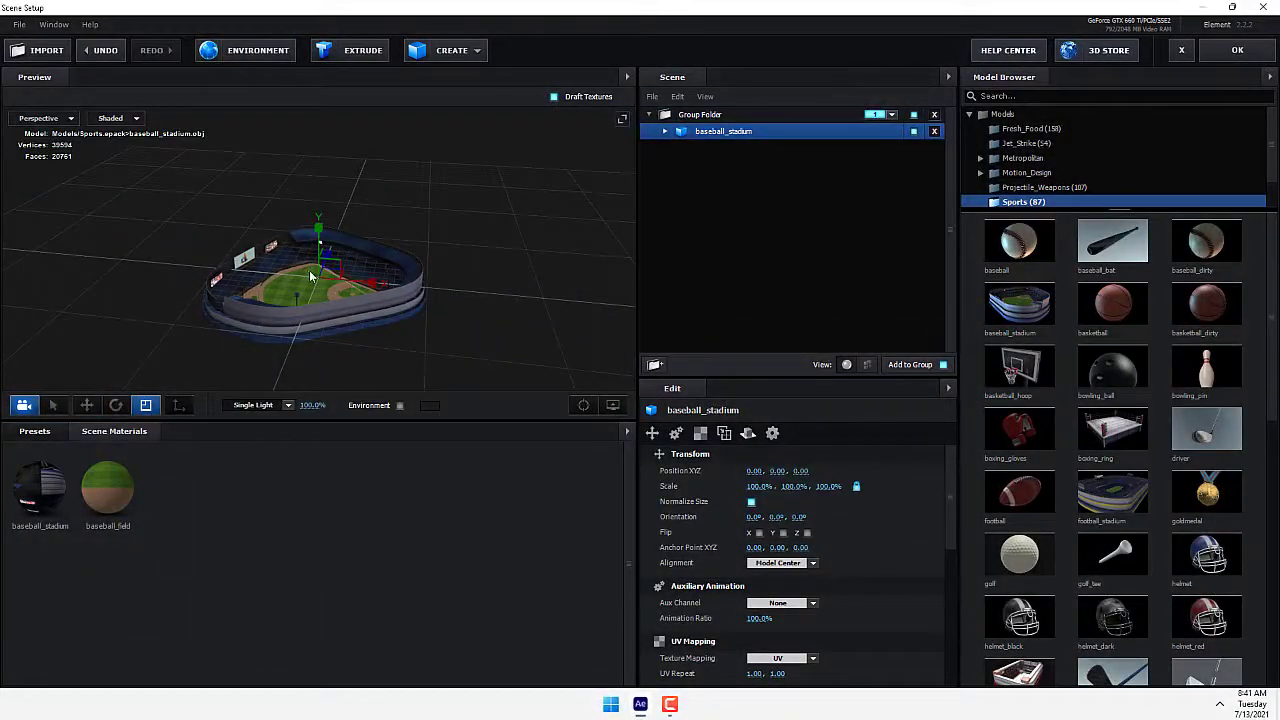
{"action": "left_click_drag", "start_coordinate": [310, 271], "coordinate": [637, 132]}
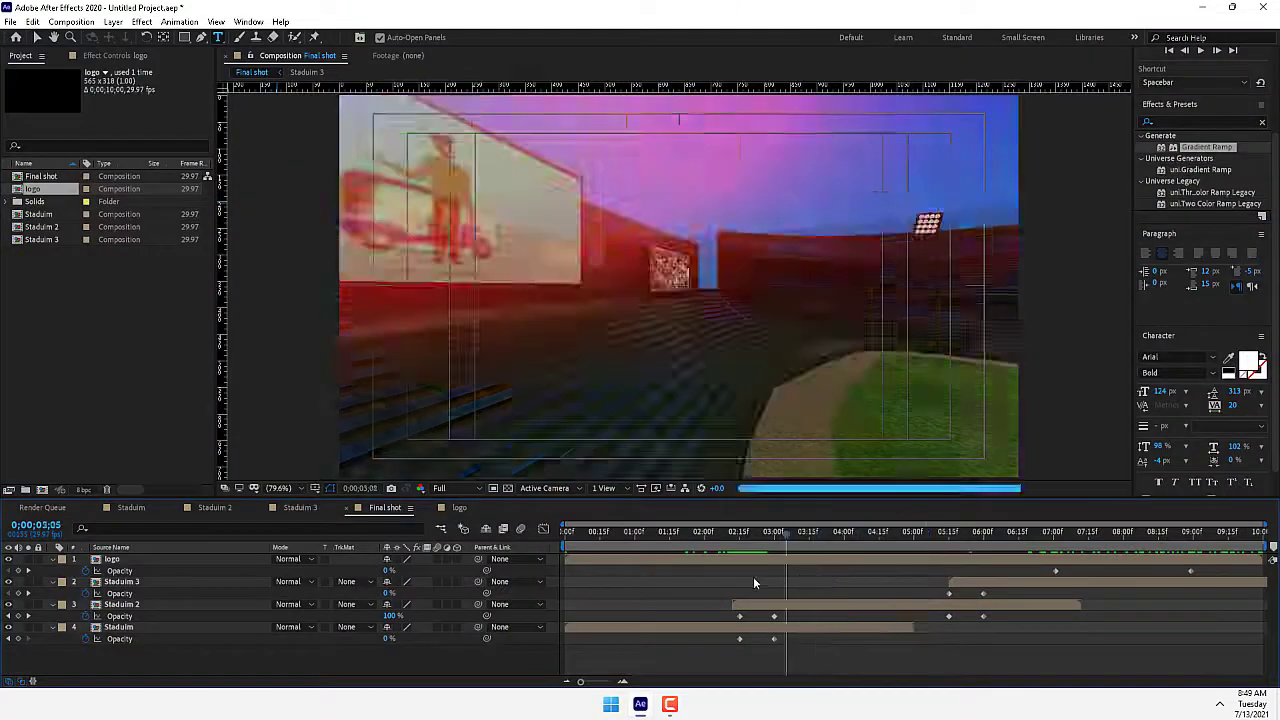
{"action": "left_click_drag", "start_coordinate": [753, 576], "coordinate": [1251, 551]}
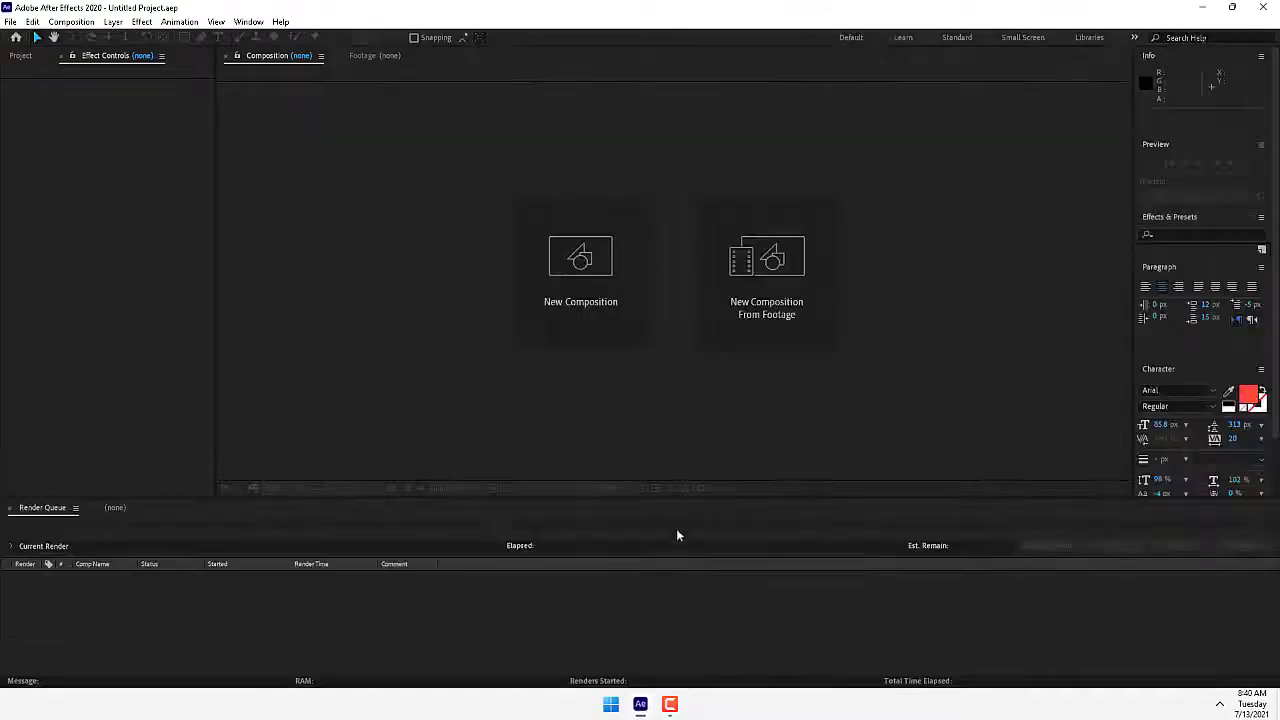
Create a new composition named "Staduim" using the HDV/HDTV 720 29.97 preset
{"action": "left_click", "coordinate": [597, 306]}
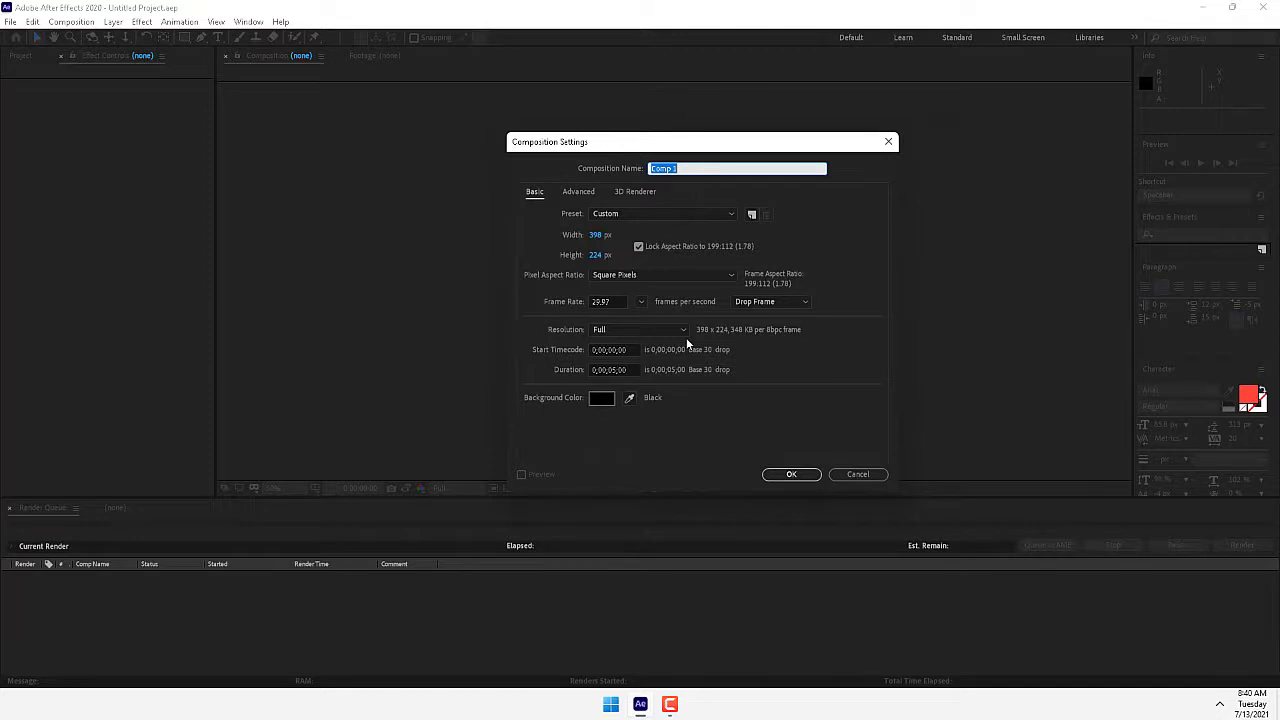
{"action": "type", "text": "Staduim"}
{"action": "left_click", "coordinate": [640, 213]}
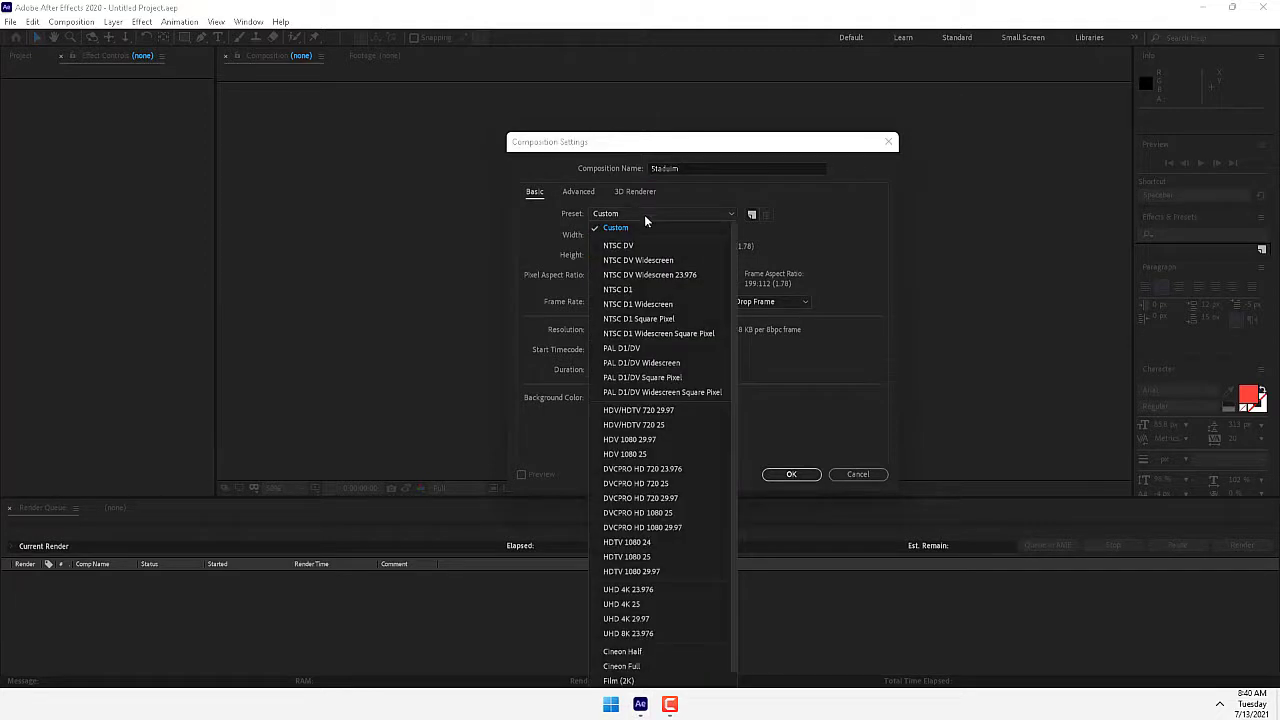
{"action": "left_click", "coordinate": [652, 410]}
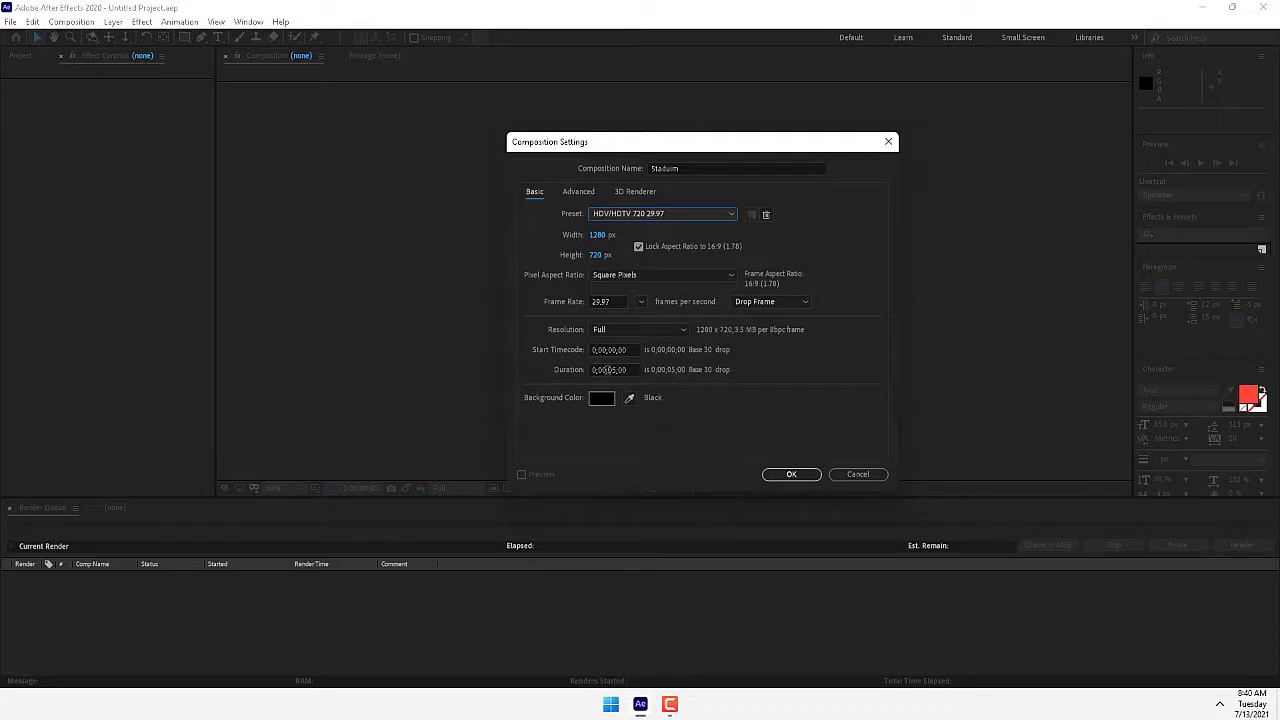
{"action": "left_click", "coordinate": [791, 474]}
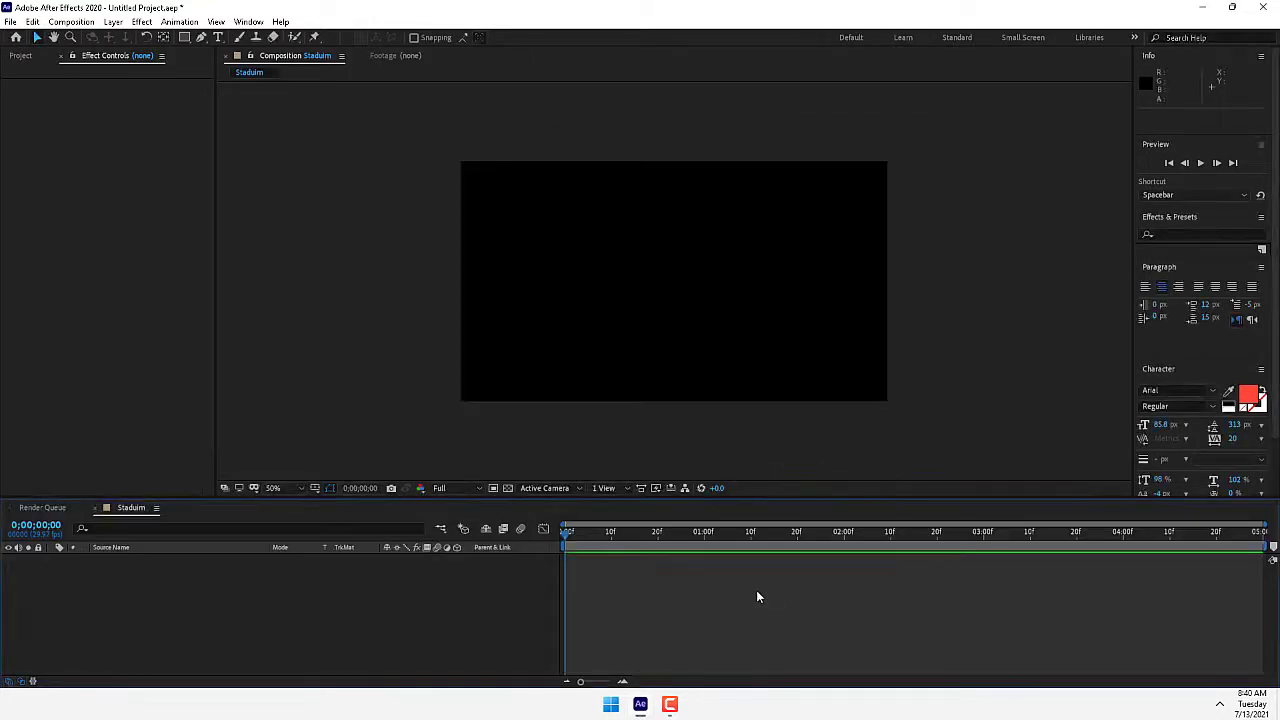
Display the title/action safe guides and the rulers over the Staduim composition
{"action": "left_click", "coordinate": [290, 489]}
{"action": "left_click", "coordinate": [290, 251]}
{"action": "left_click", "coordinate": [314, 488]}
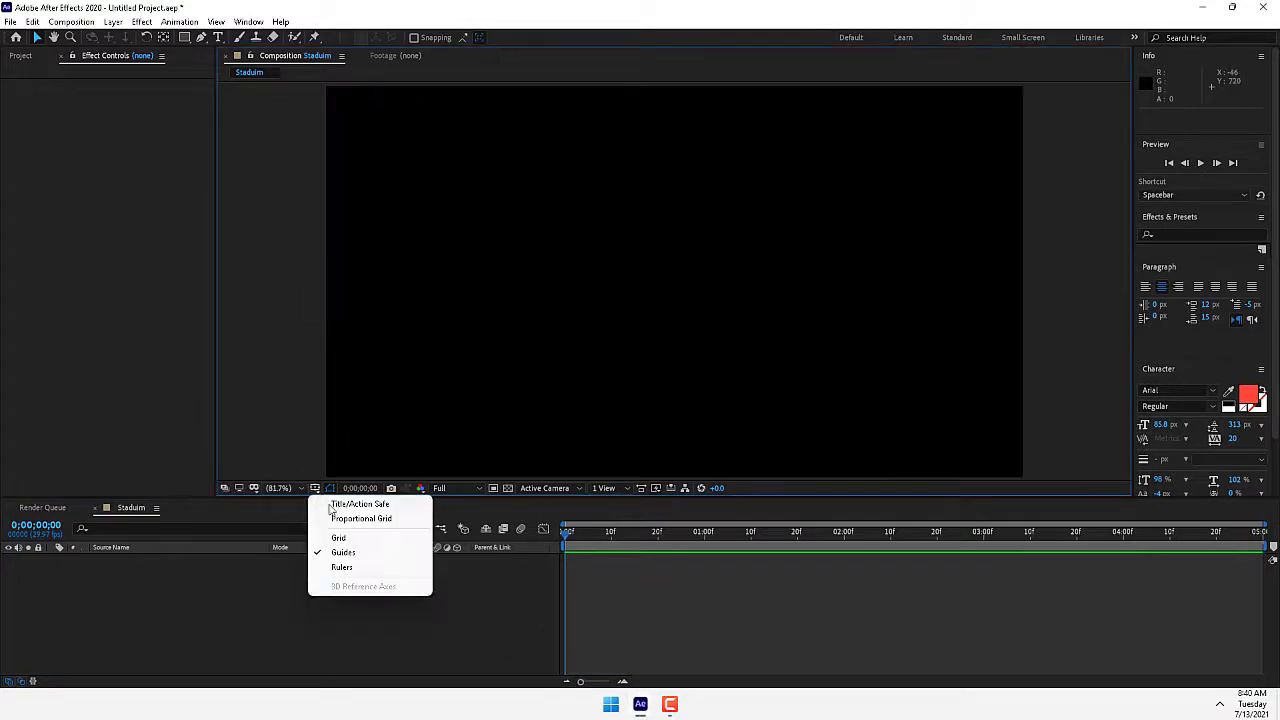
{"action": "left_click", "coordinate": [345, 504]}
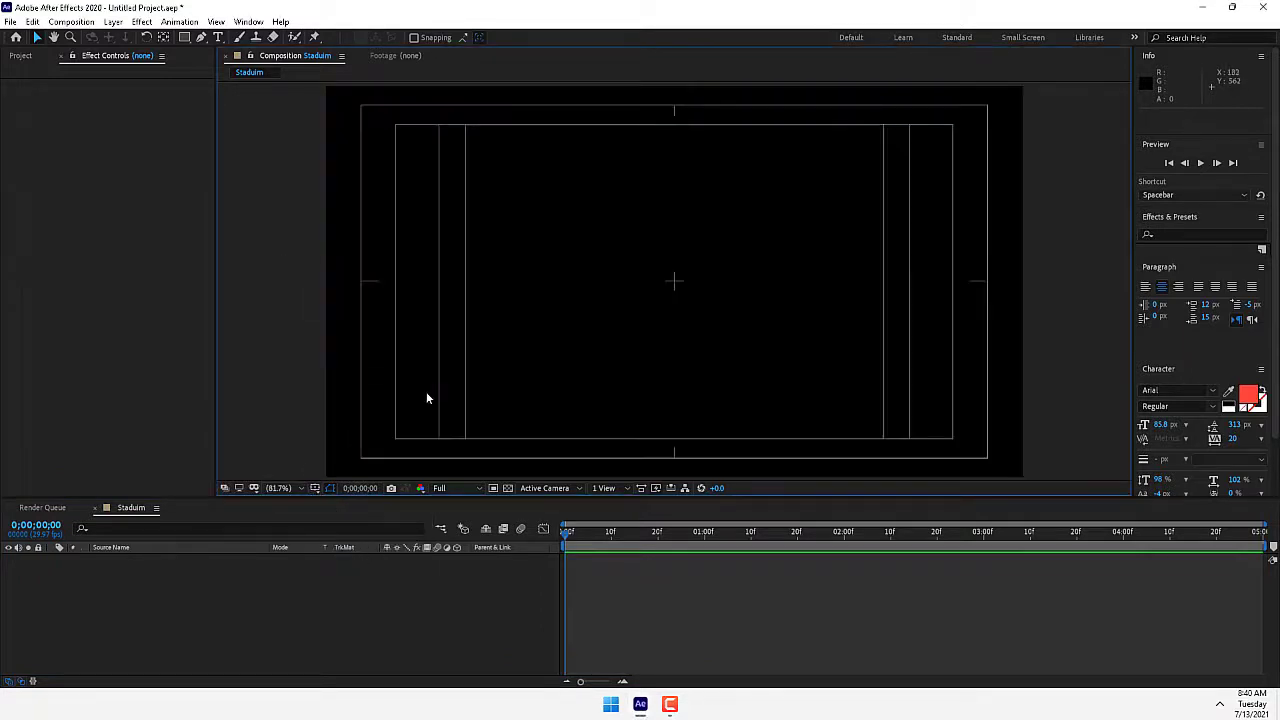
{"action": "key", "text": "ctrl+r"}
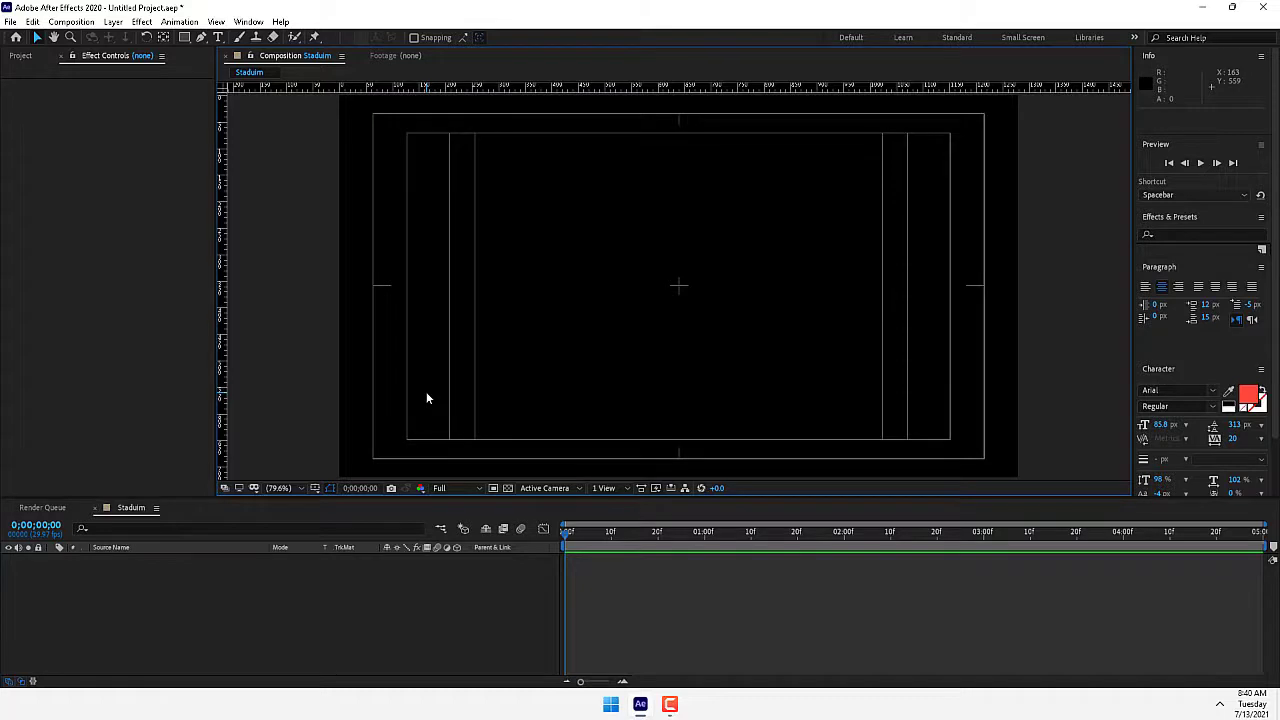
Add a black 1280 x 720 px solid layer named "Sky" to the Staduim composition
{"action": "left_click", "coordinate": [375, 616]}
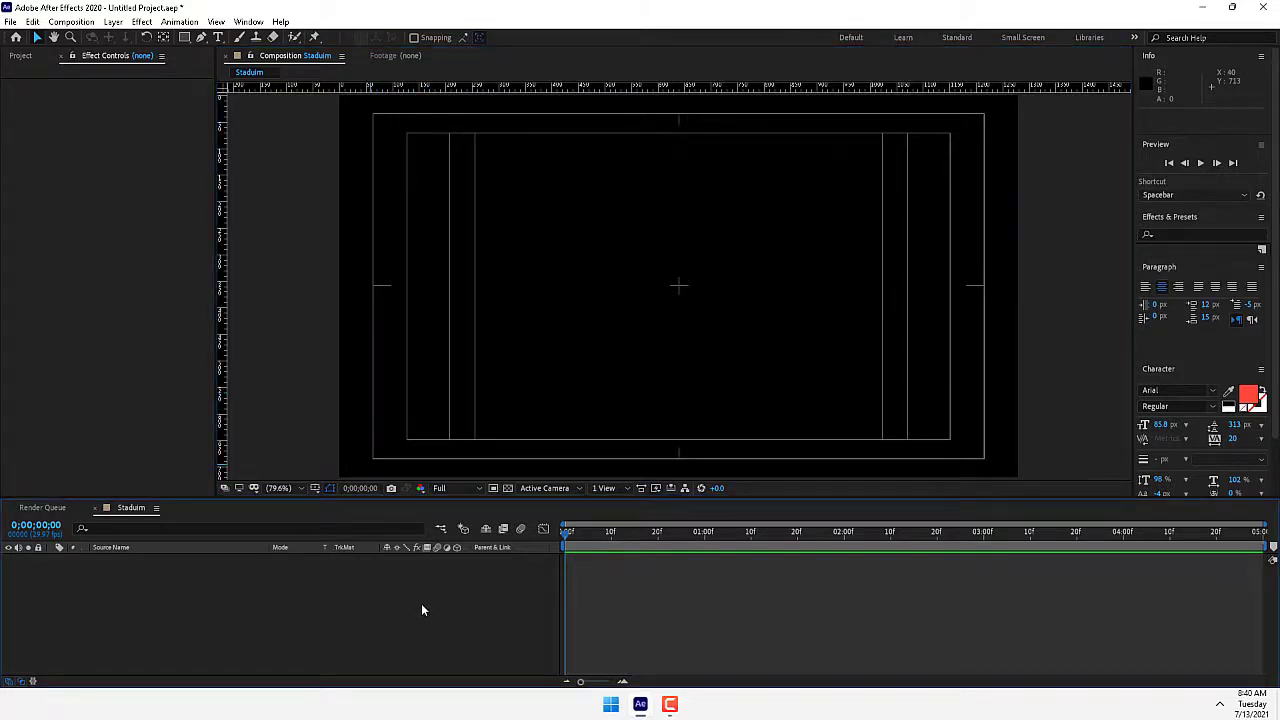
{"action": "key", "text": "ctrl+y"}
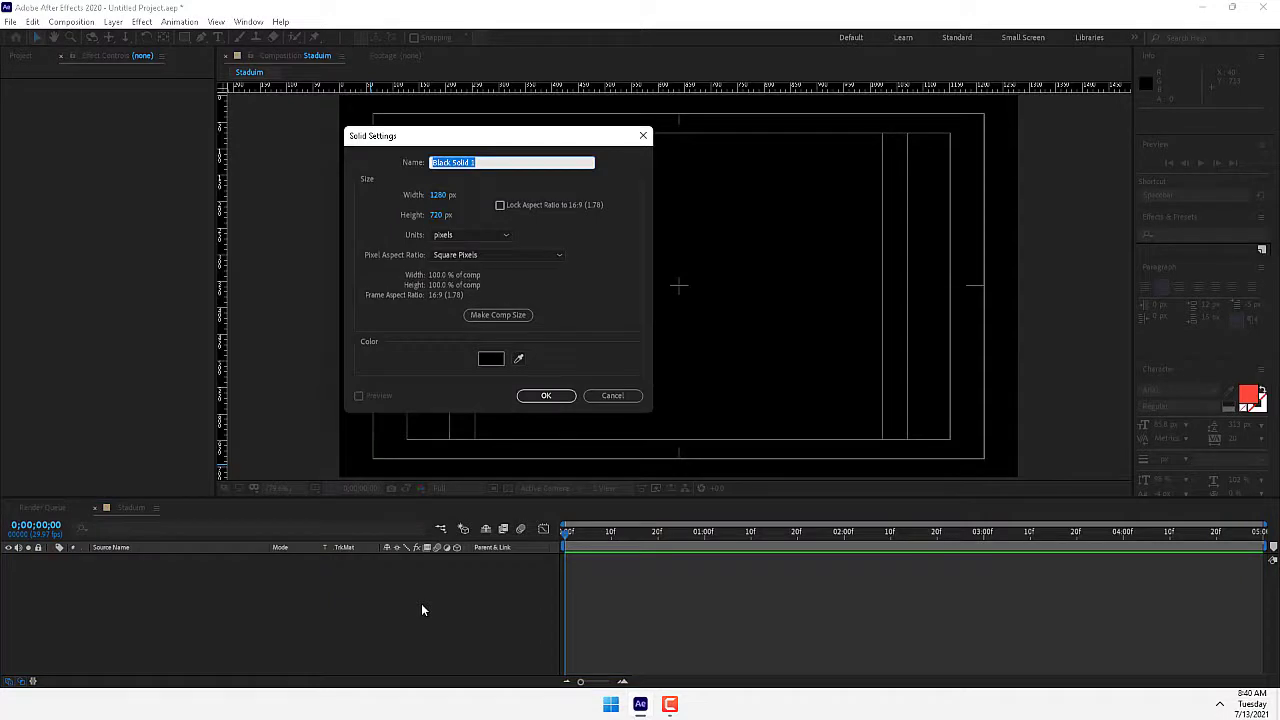
{"action": "type", "text": "Sky"}
{"action": "key", "text": "Return"}
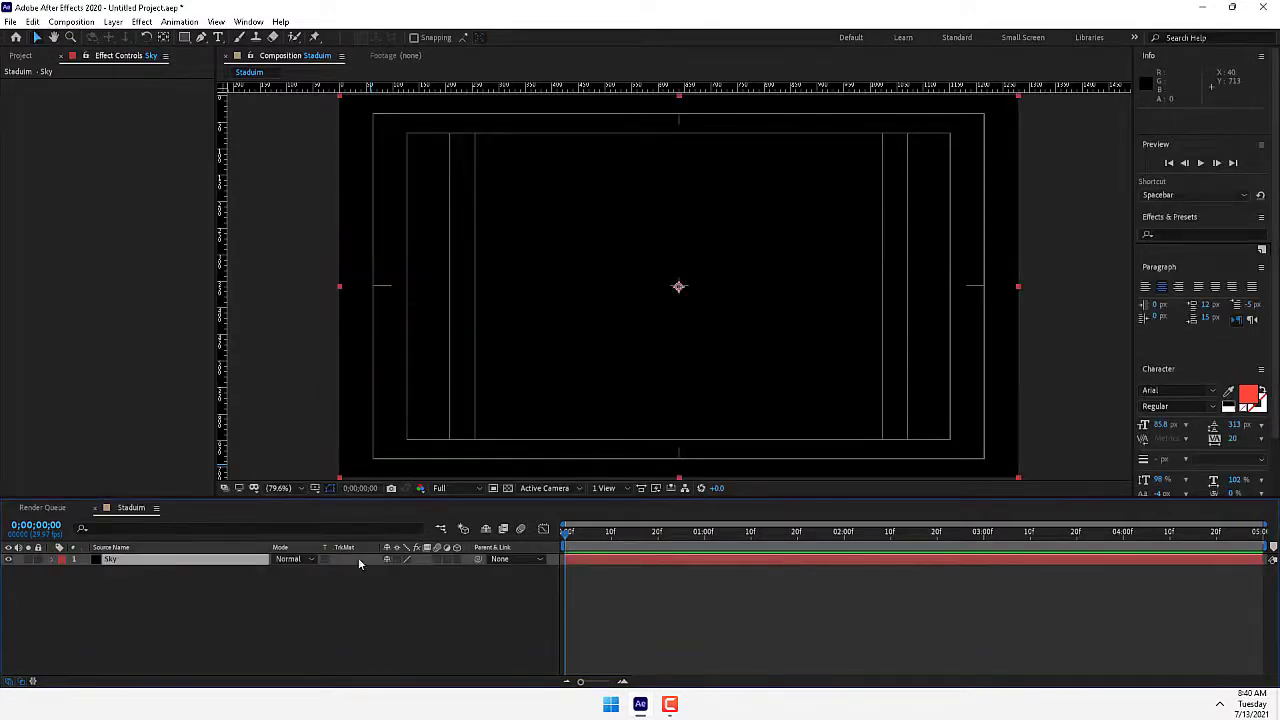
Search the effects for "ramp" and apply Gradient Ramp to the Sky layer
{"action": "left_click", "coordinate": [1217, 232]}
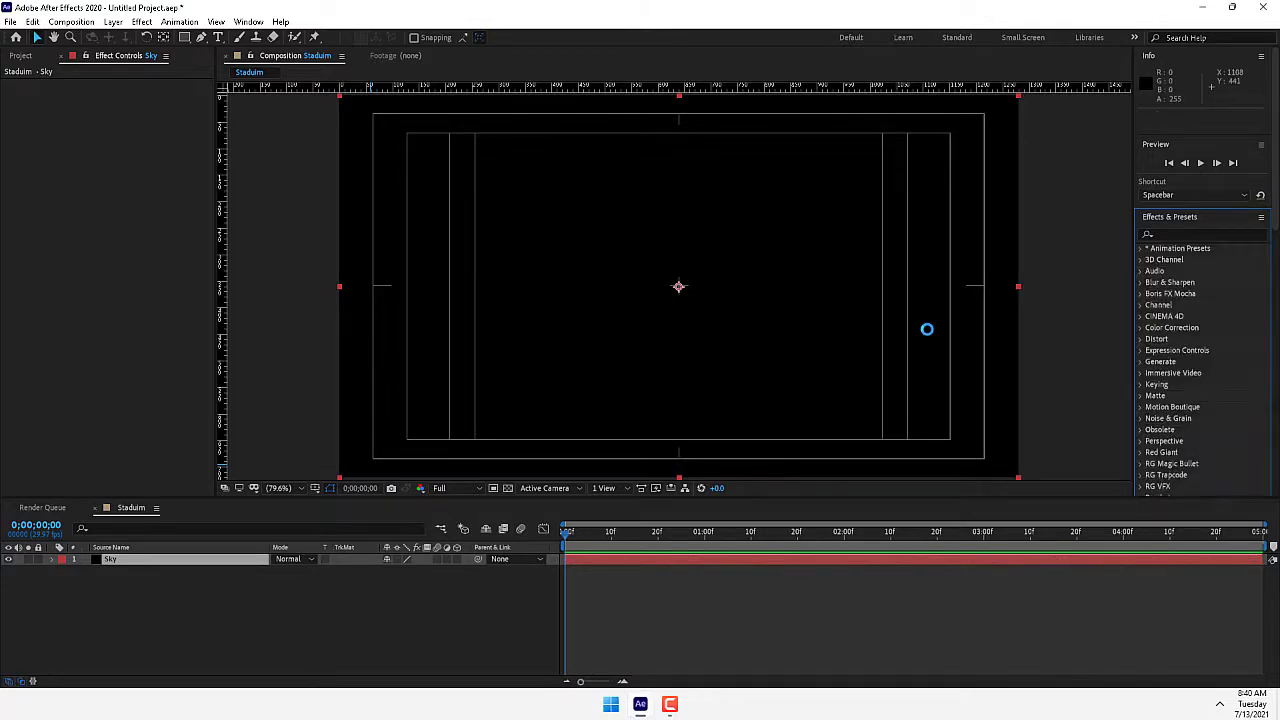
{"action": "left_click", "coordinate": [1216, 236]}
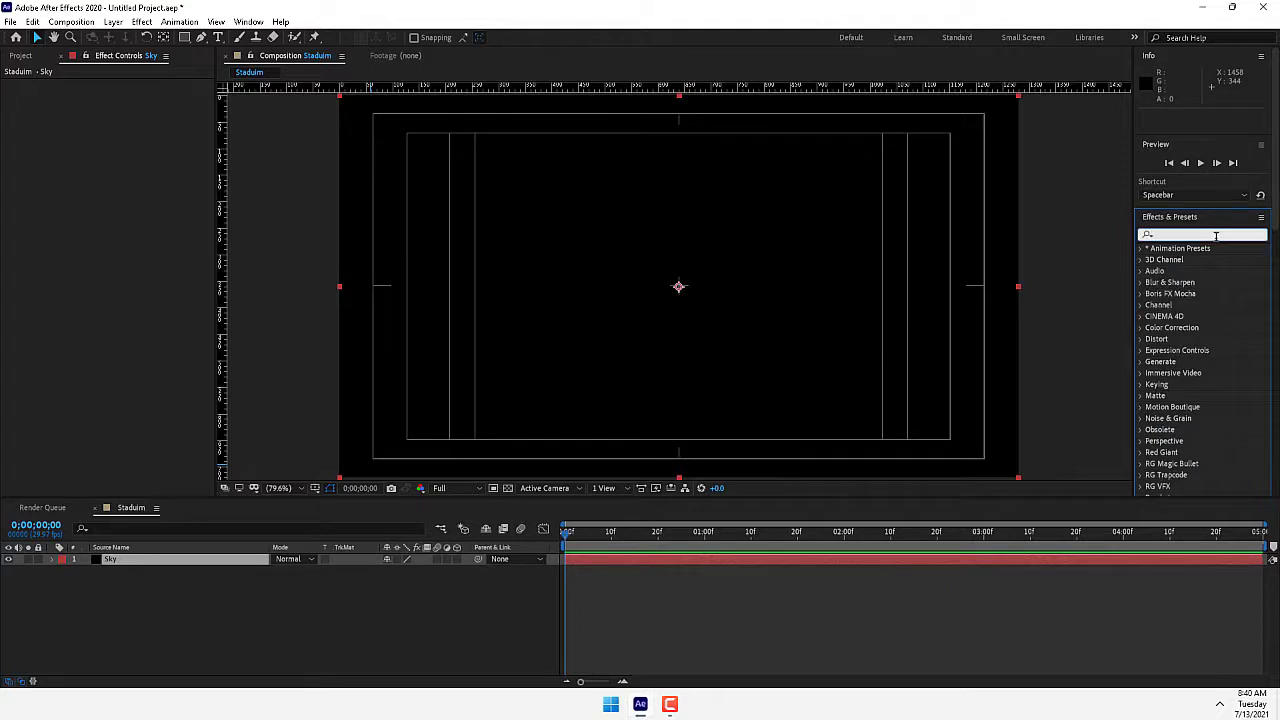
{"action": "type", "text": "ramp"}
{"action": "left_click_drag", "start_coordinate": [1216, 256], "coordinate": [752, 286]}
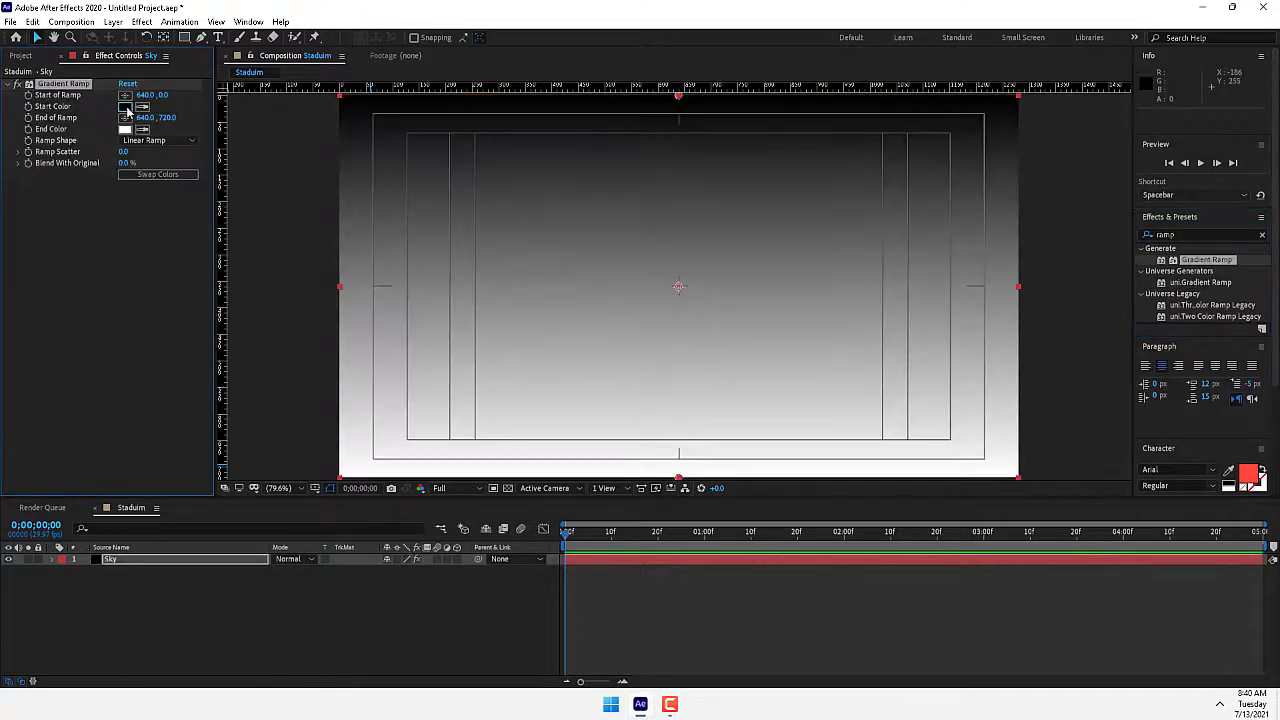
Set the Gradient Ramp's start color to blue 0072FF and its end color to cyan 00DEFF
{"action": "left_click", "coordinate": [125, 106]}
{"action": "type", "text": "0072FF"}
{"action": "key", "text": "Tab"}
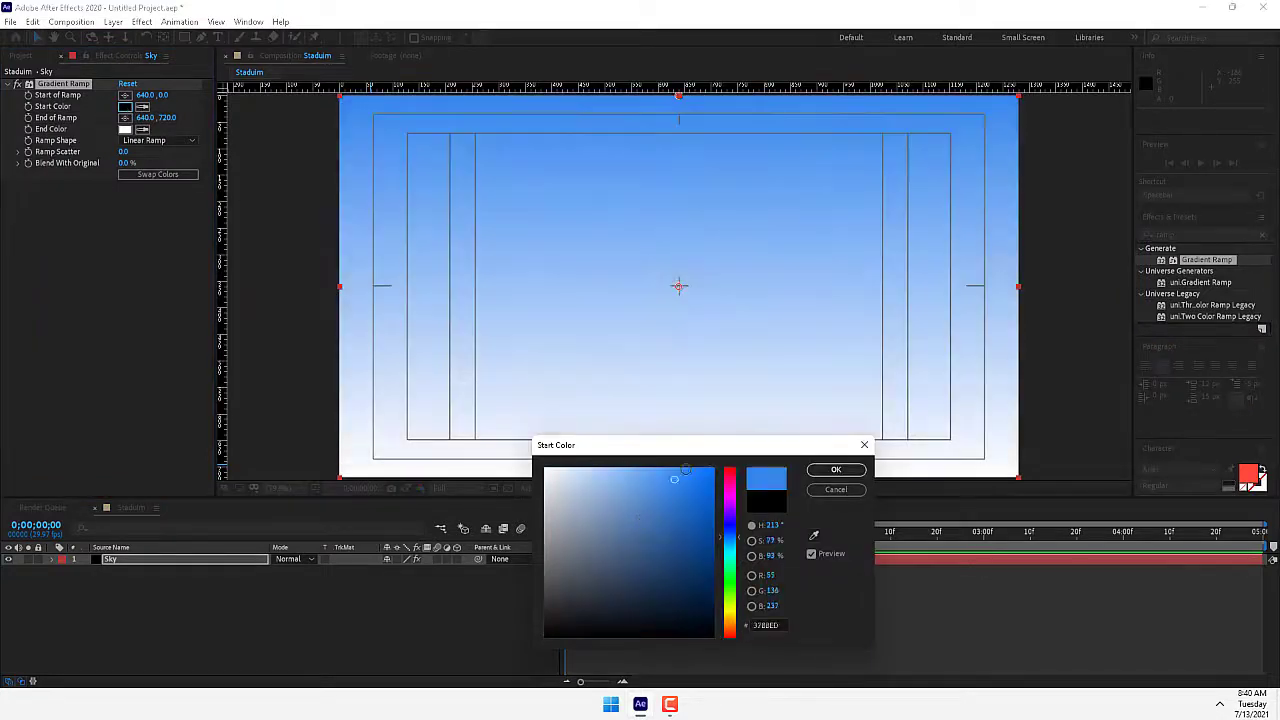
{"action": "left_click", "coordinate": [836, 470]}
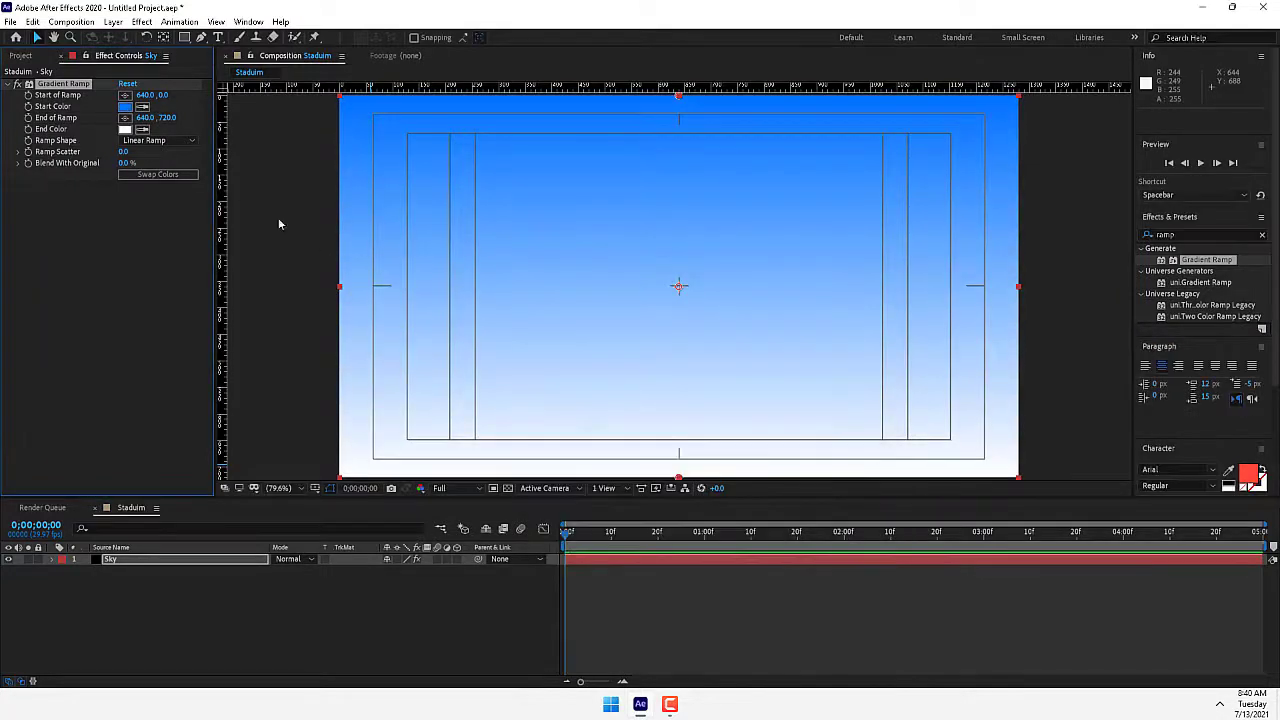
{"action": "left_click", "coordinate": [125, 129]}
{"action": "type", "text": "00DEFF"}
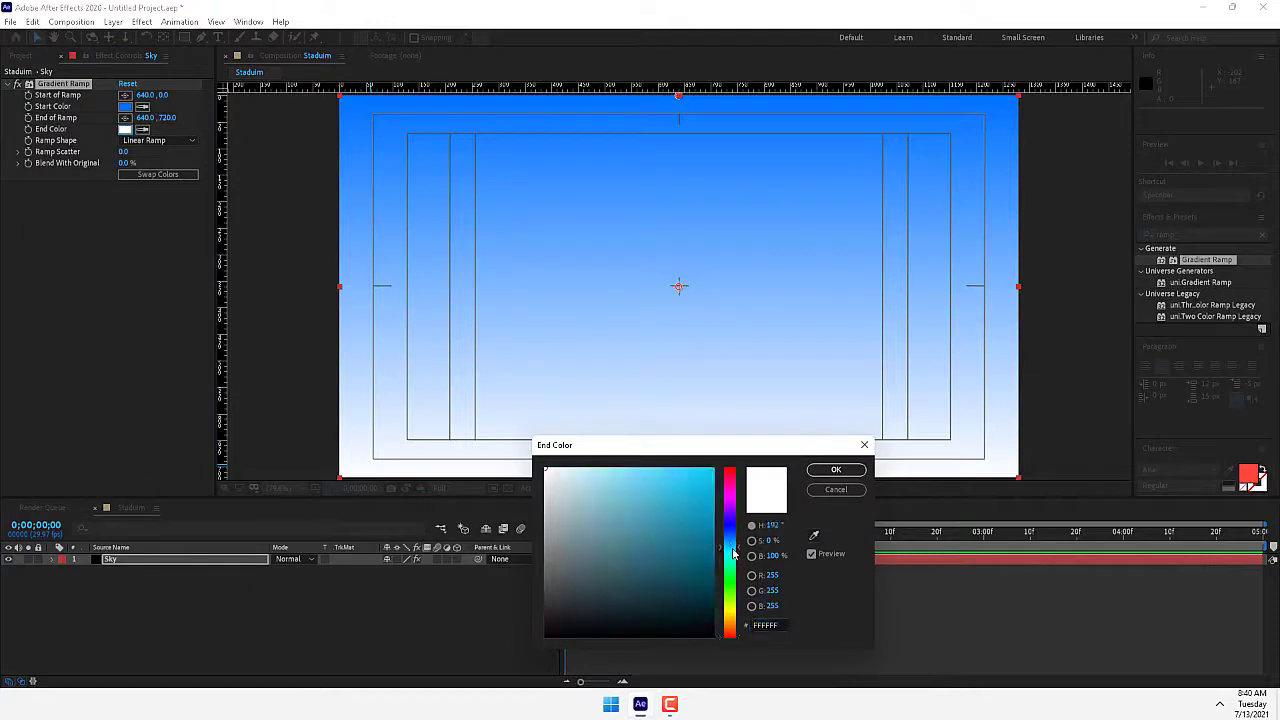
{"action": "key", "text": "Tab"}
{"action": "left_click", "coordinate": [816, 477]}
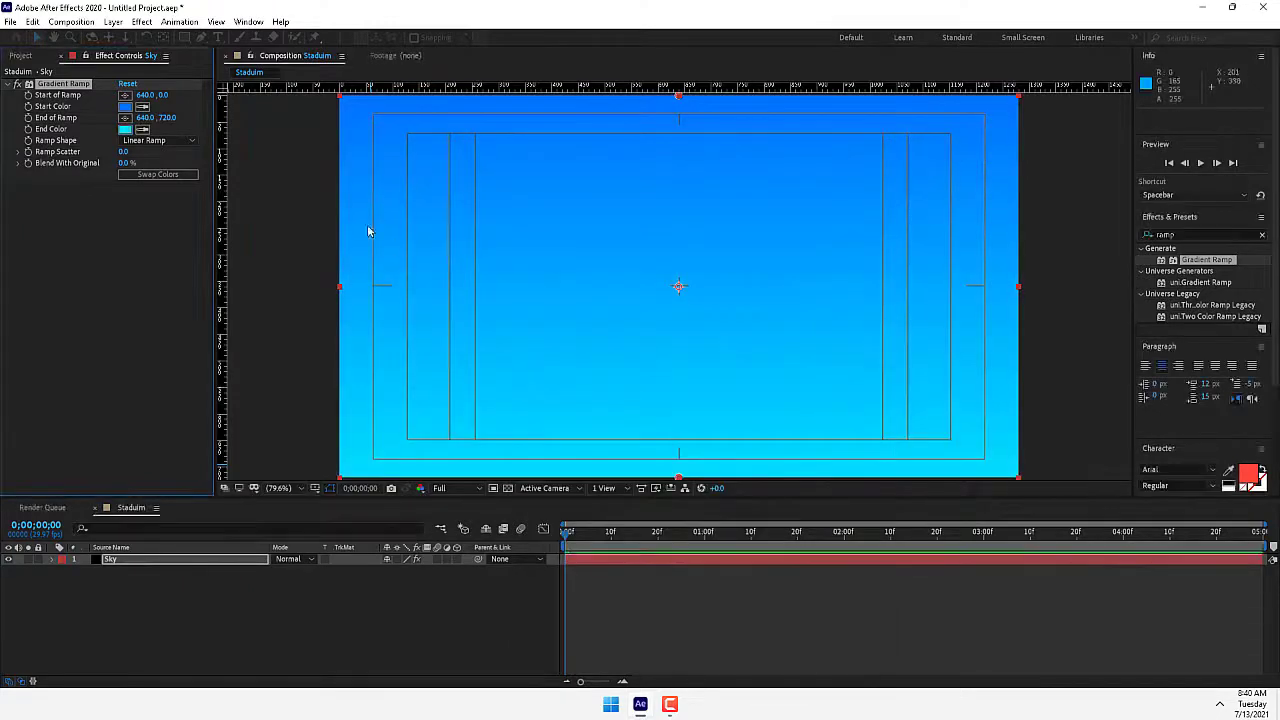
Shift the hue of the Gradient Ramp's start color slightly towards a deeper blue
{"action": "left_click", "coordinate": [125, 106]}
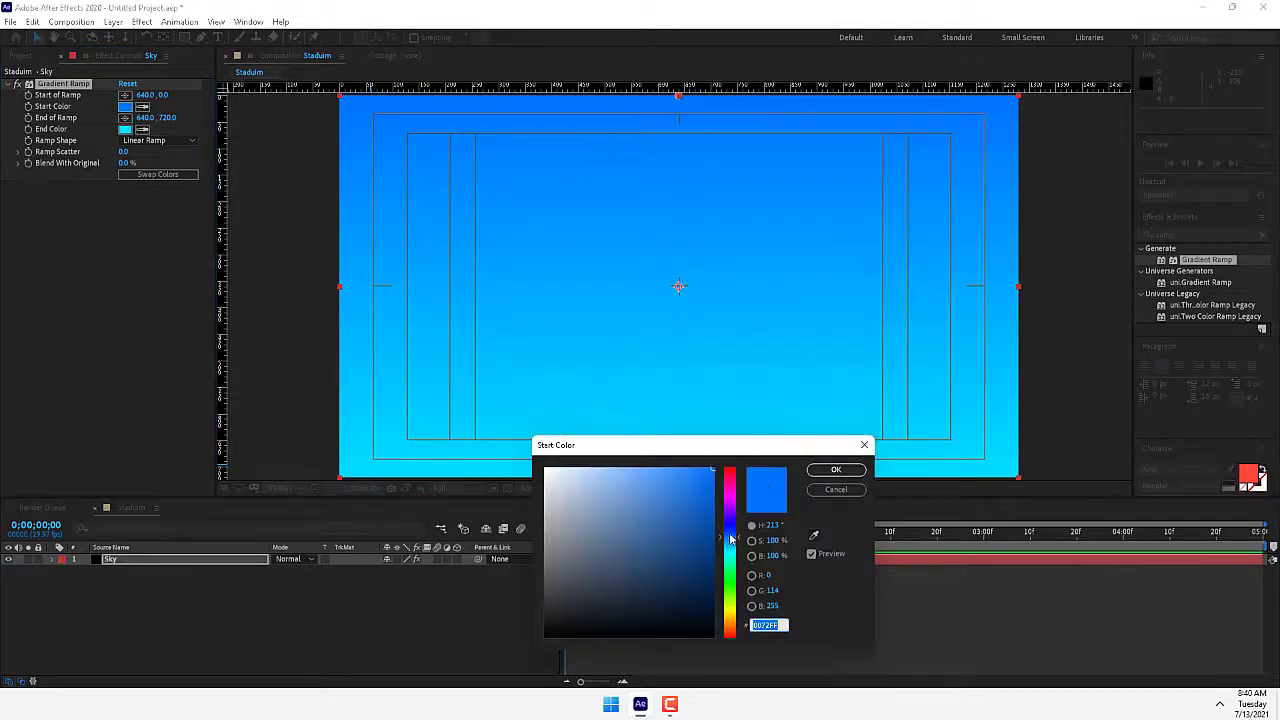
{"action": "left_click_drag", "start_coordinate": [730, 538], "coordinate": [731, 532]}
{"action": "left_click", "coordinate": [831, 470]}
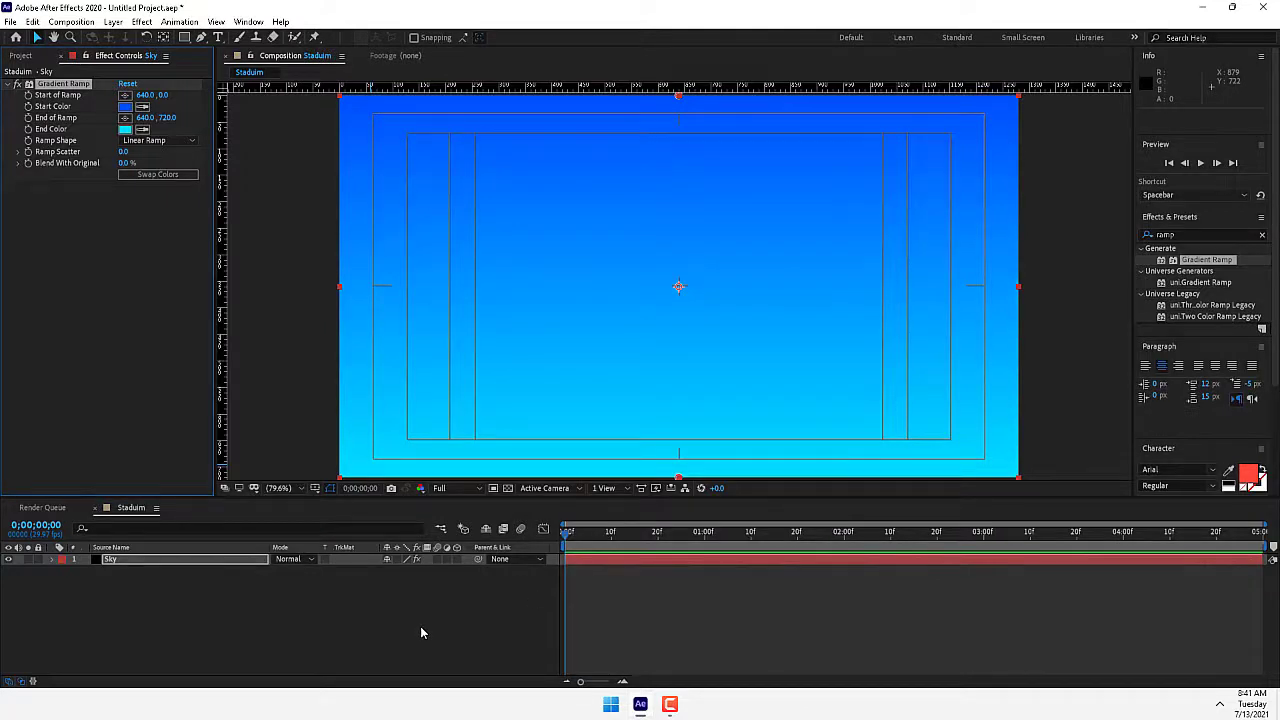
Add a black 1280 x 720 px solid layer named "Modell" above the Sky layer
{"action": "left_click", "coordinate": [325, 602]}
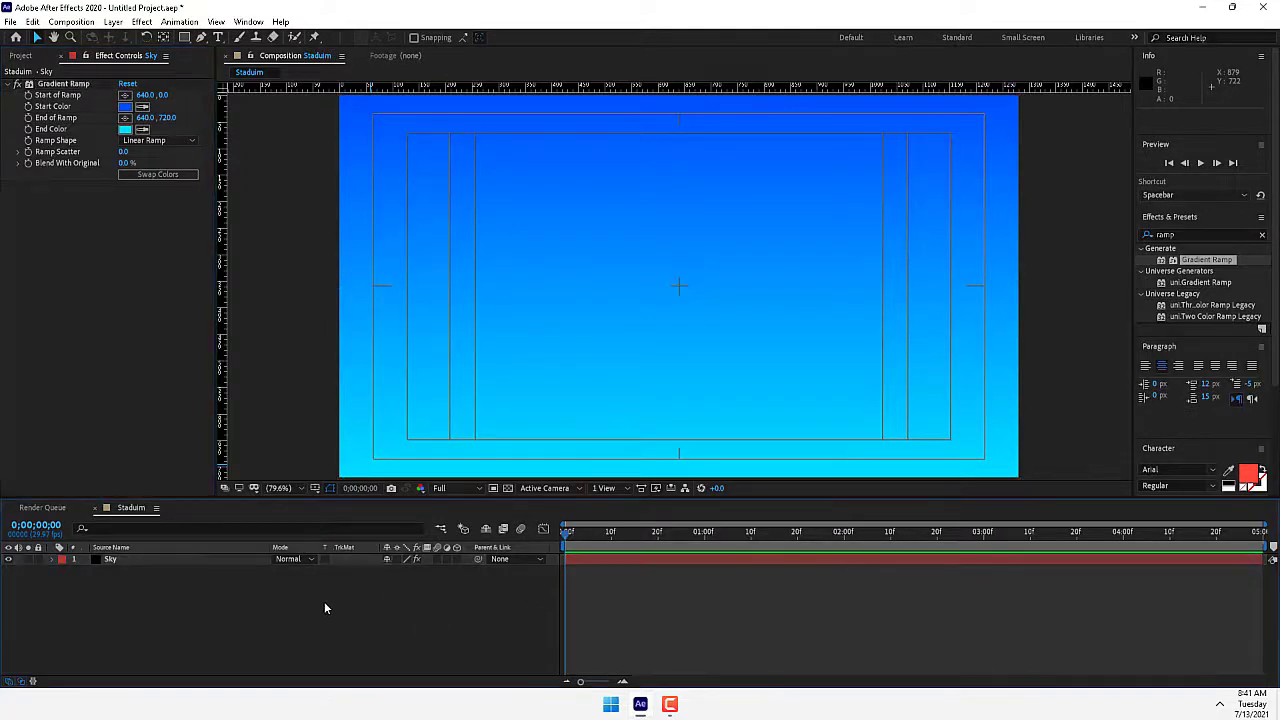
{"action": "key", "text": "ctrl+y"}
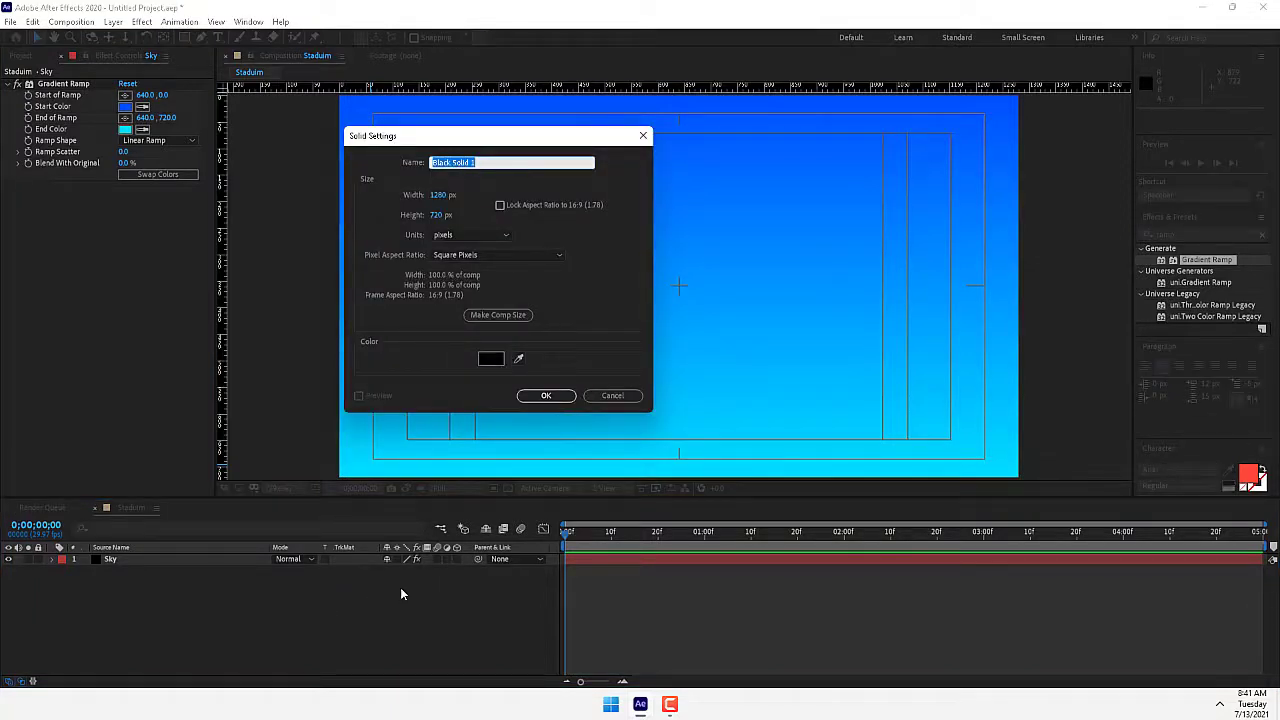
{"action": "type", "text": "Modell"}
{"action": "key", "text": "Return"}
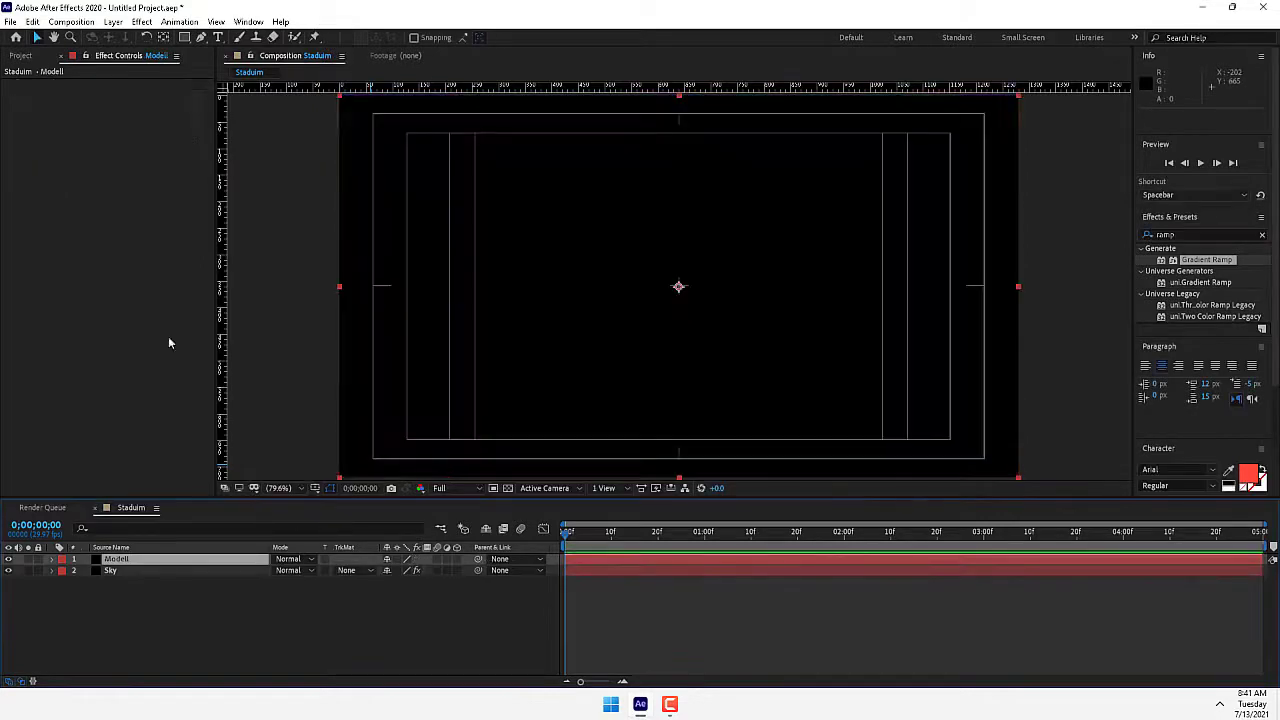
Apply the Video Copilot Element effect to the Modell layer
{"action": "left_click", "coordinate": [141, 21]}
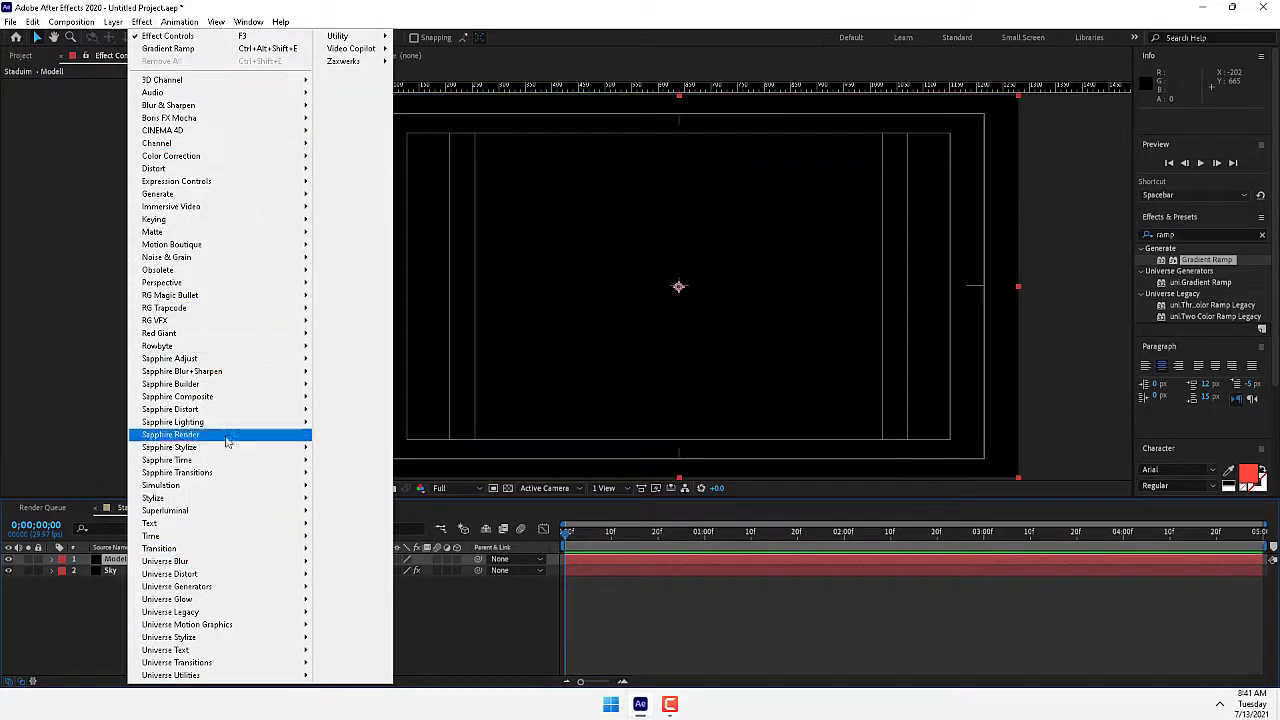
{"action": "mouse_move", "coordinate": [352, 50]}
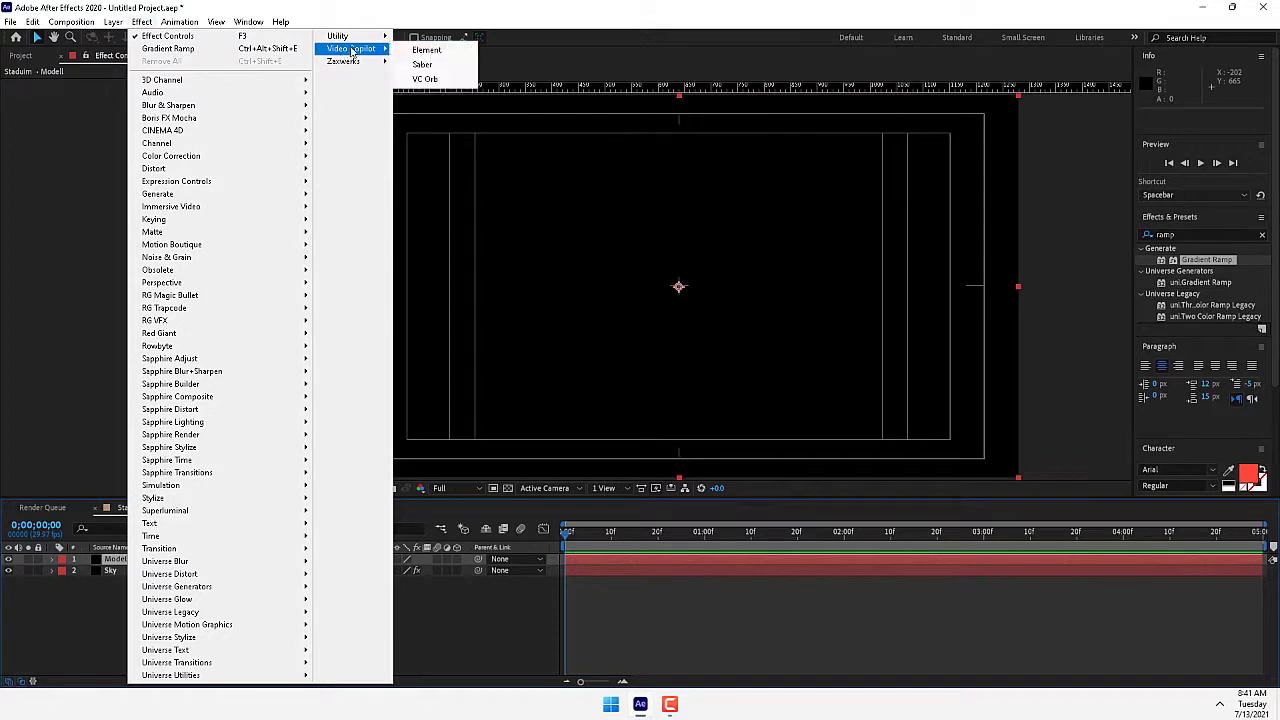
{"action": "left_click", "coordinate": [448, 56]}
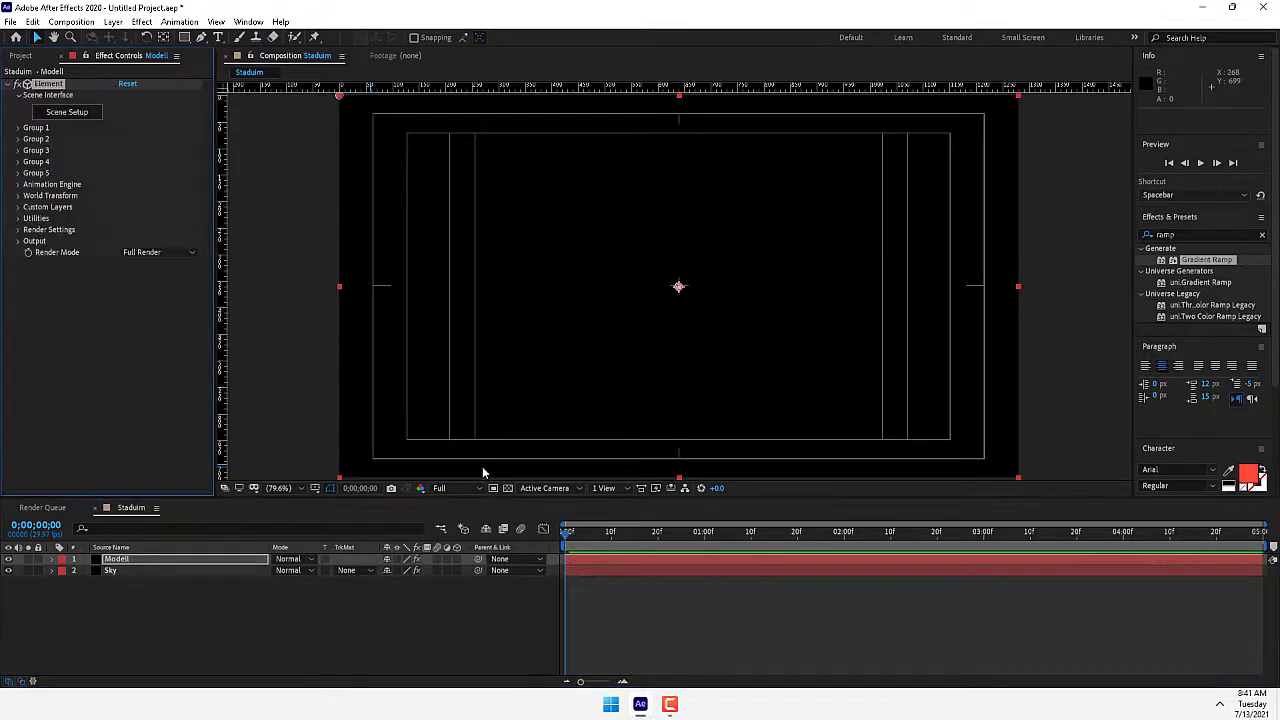
Open Element's Scene Setup and add the baseball_stadium model from the Sports collection to the scene
{"action": "left_click", "coordinate": [67, 113]}
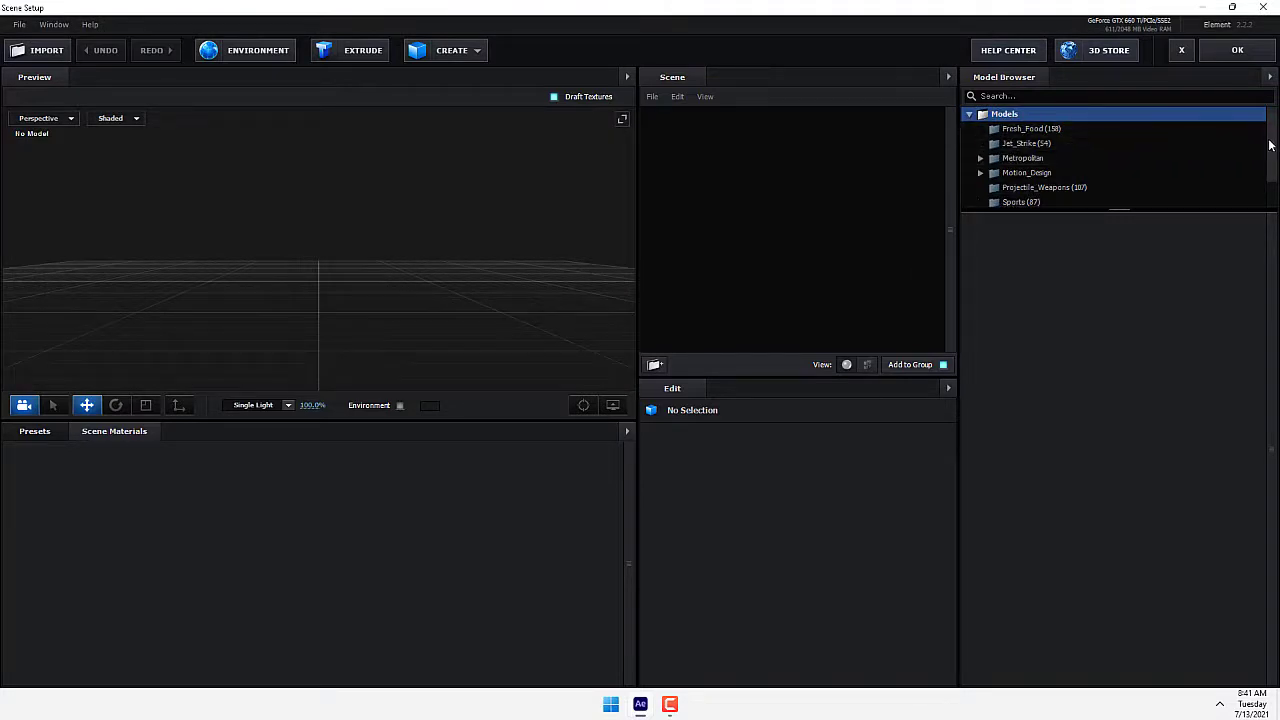
{"action": "scroll", "coordinate": [1271, 143], "scroll_direction": "down", "scroll_amount": 2}
{"action": "scroll", "coordinate": [1271, 143], "scroll_direction": "up", "scroll_amount": 2}
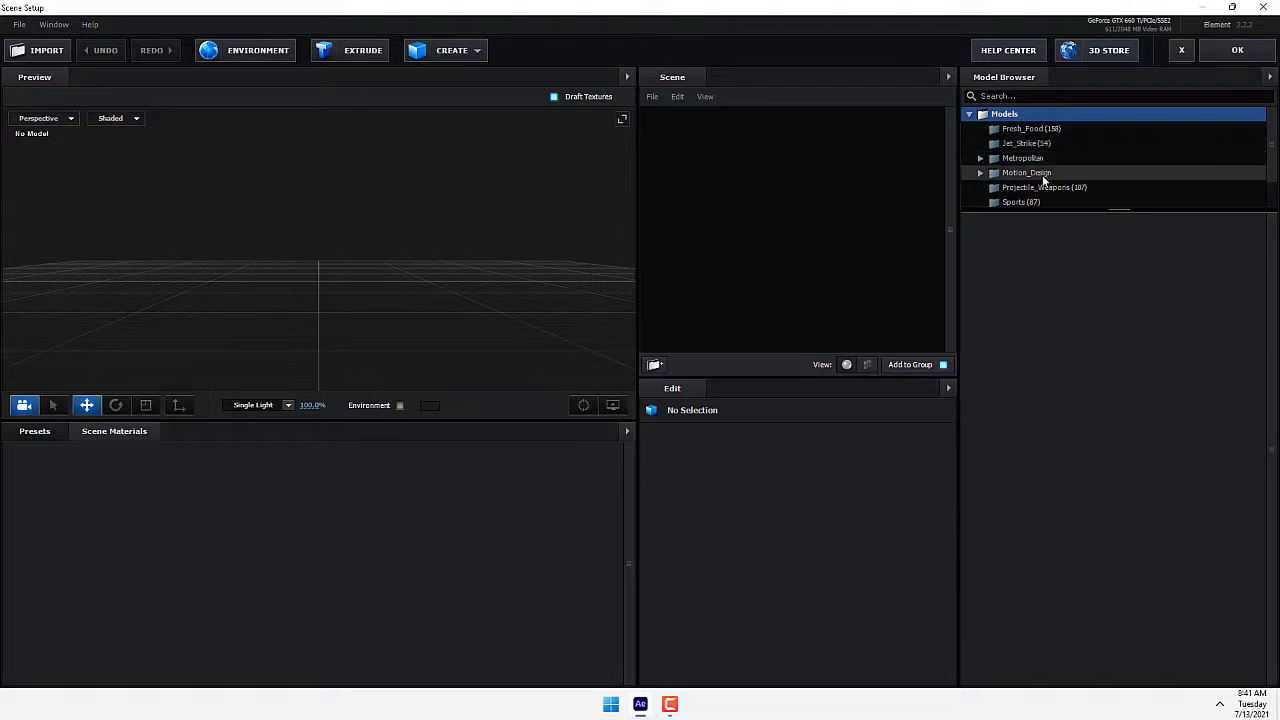
{"action": "left_click", "coordinate": [1028, 202]}
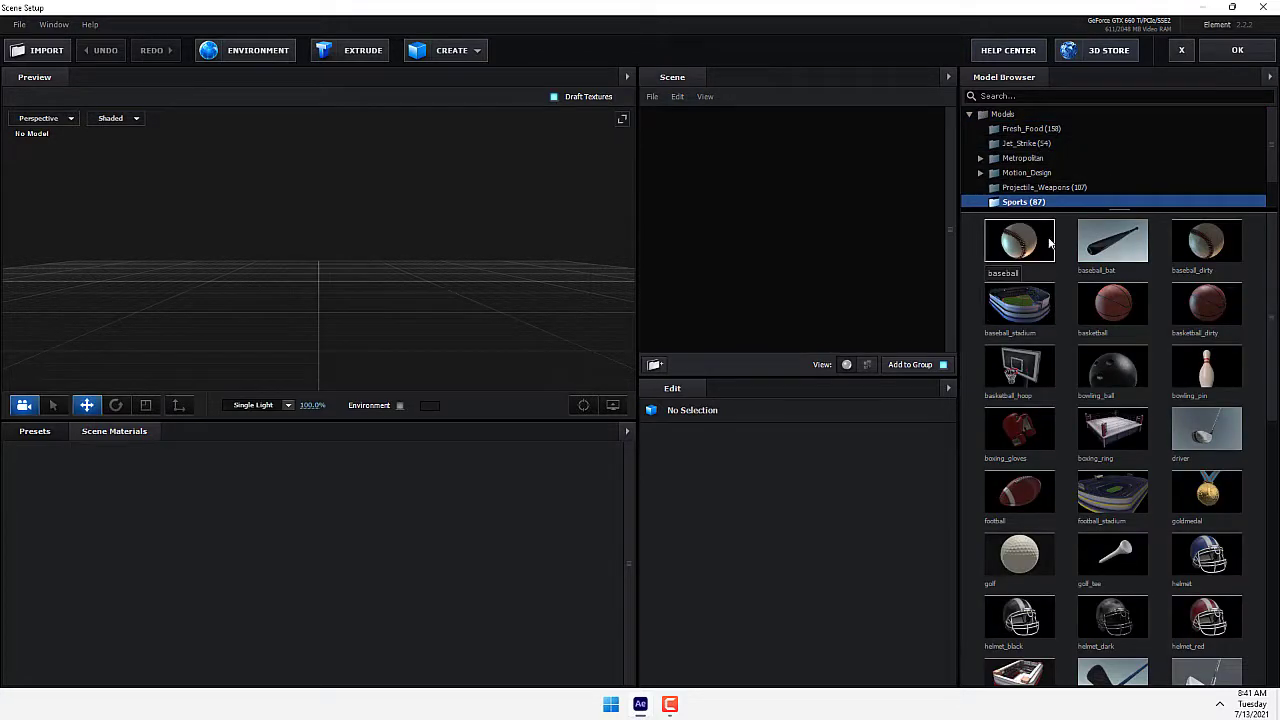
{"action": "double_click", "coordinate": [1017, 310]}
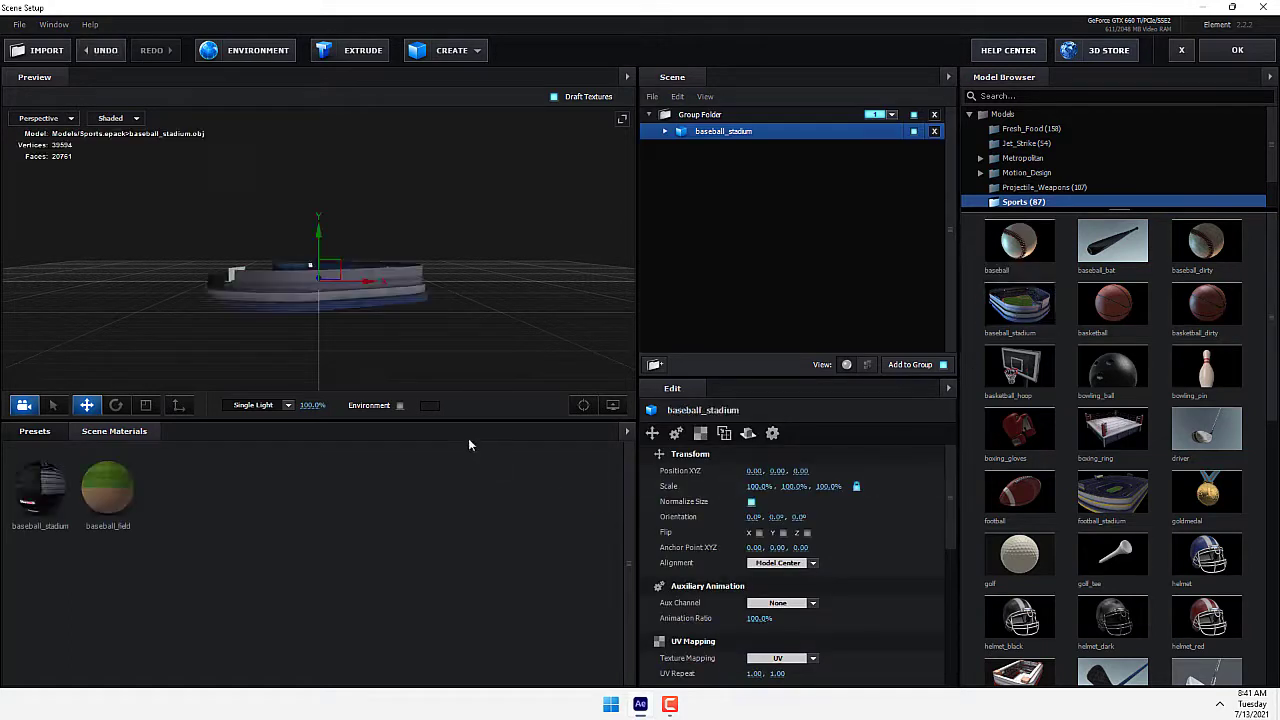
Scale the baseball_stadium model up uniformly until it fills the preview, and accept the scene
{"action": "left_click", "coordinate": [151, 408]}
{"action": "left_click_drag", "start_coordinate": [321, 275], "coordinate": [619, 42]}
{"action": "left_click", "coordinate": [1250, 54]}
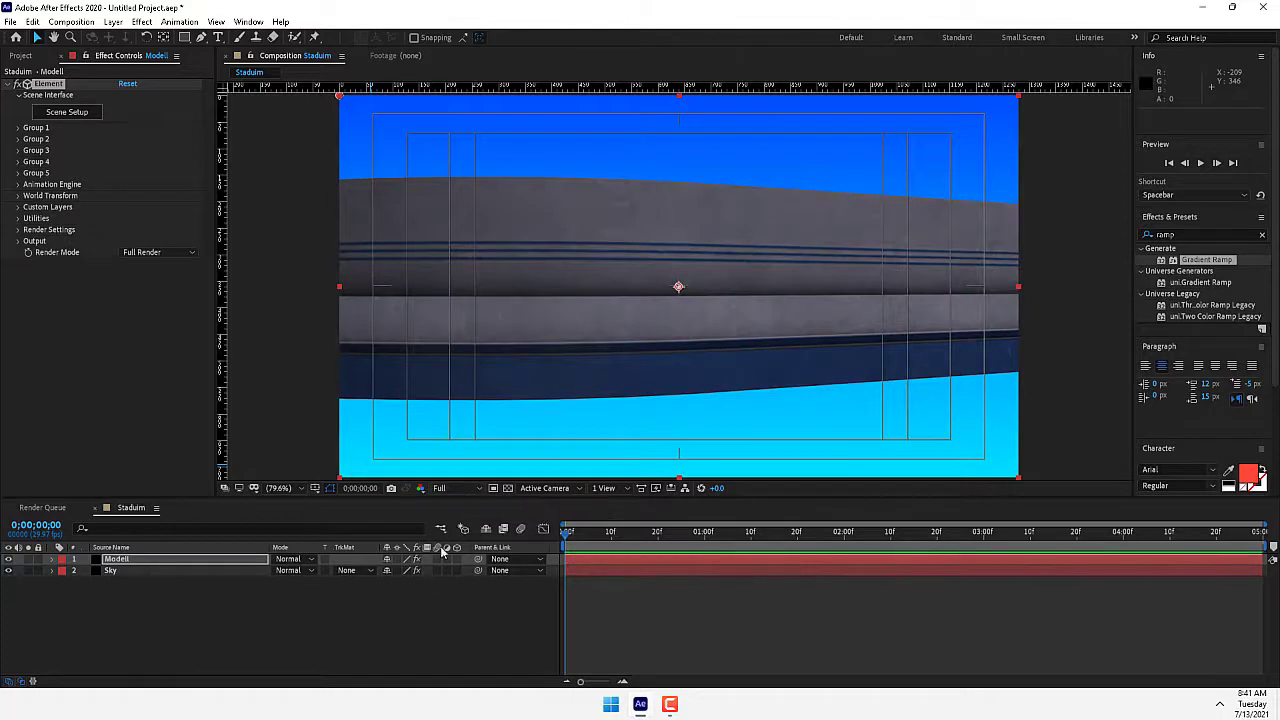
Add a two-node camera with the 24mm preset to the composition
{"action": "right_click", "coordinate": [391, 620]}
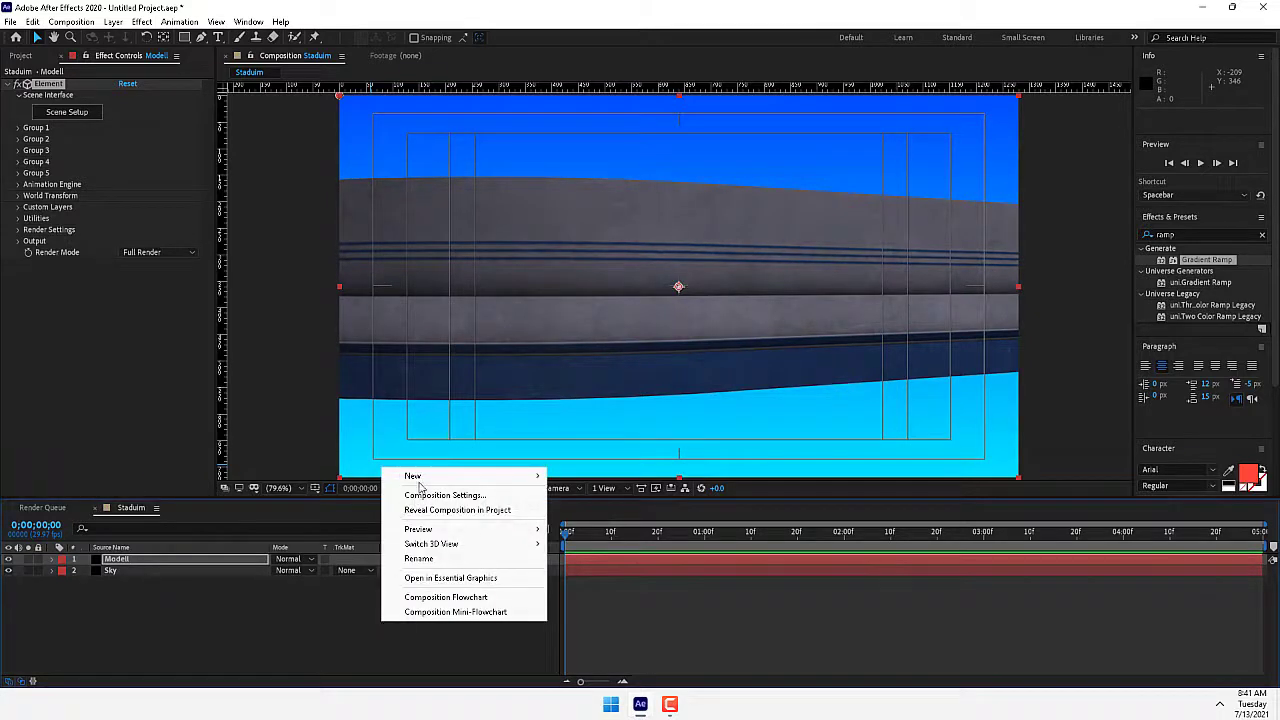
{"action": "mouse_move", "coordinate": [420, 480]}
{"action": "left_click", "coordinate": [585, 540]}
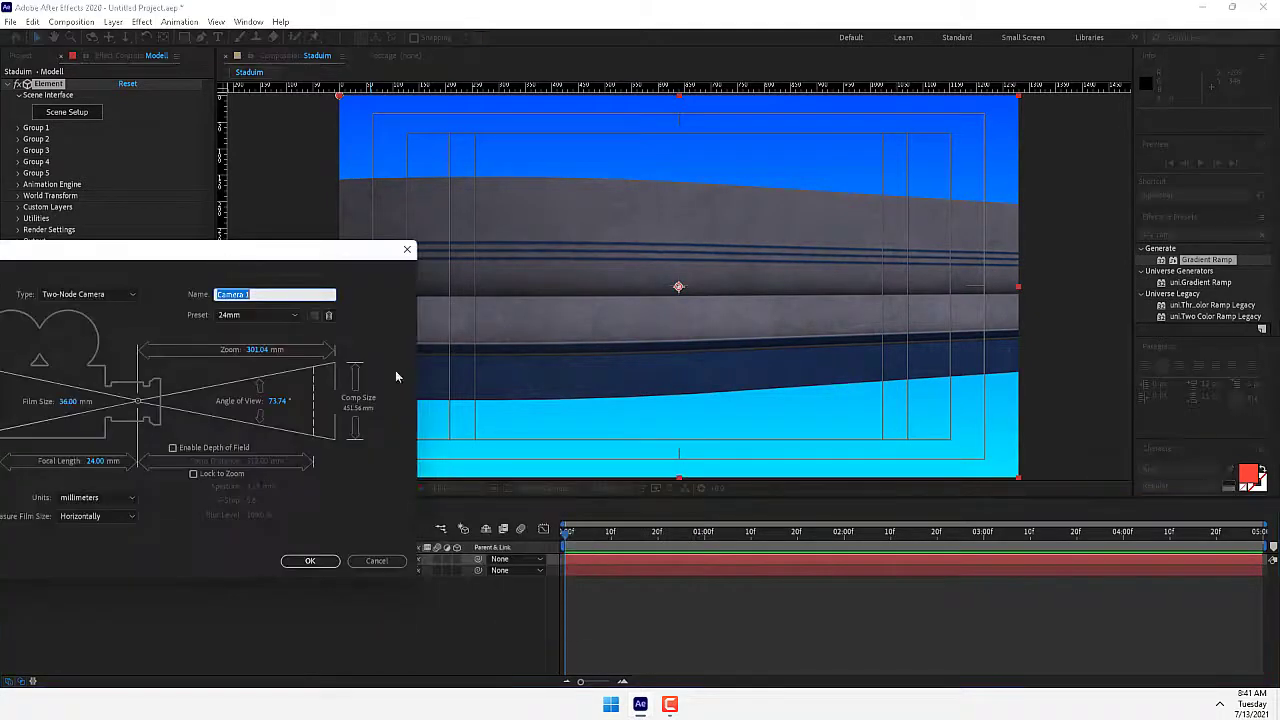
{"action": "left_click", "coordinate": [269, 318]}
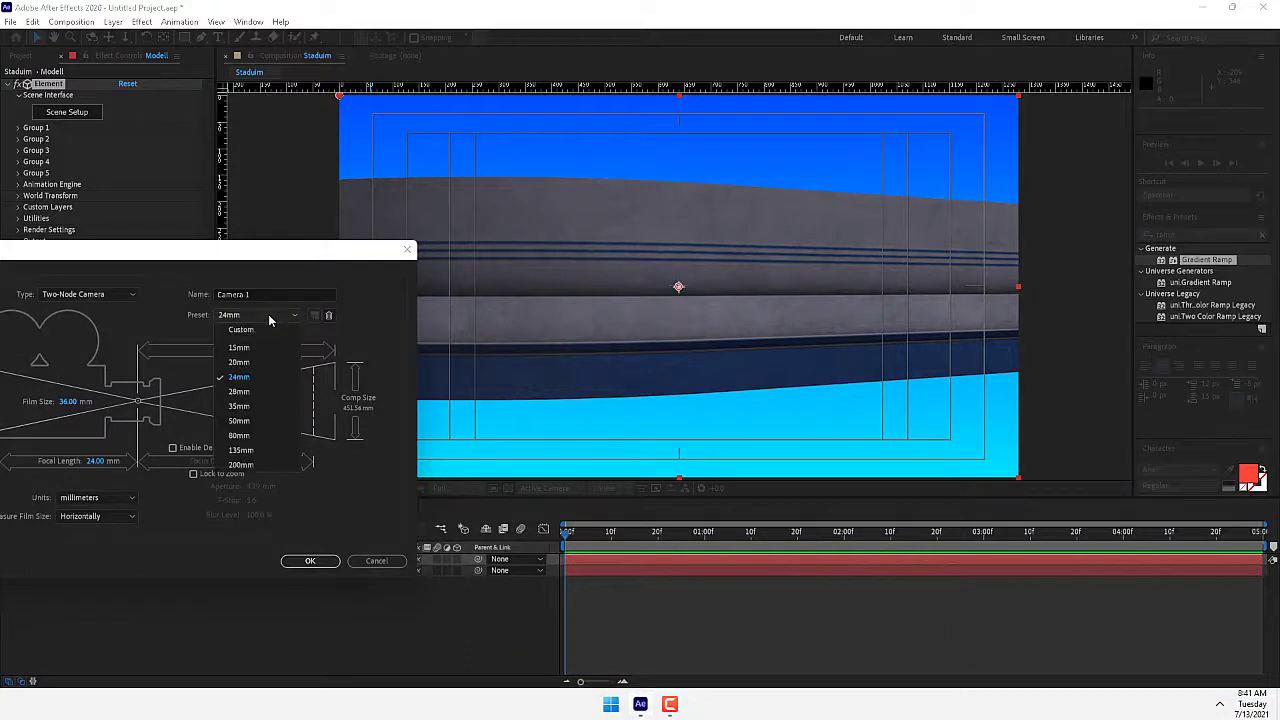
{"action": "left_click", "coordinate": [253, 379]}
{"action": "left_click", "coordinate": [316, 561]}
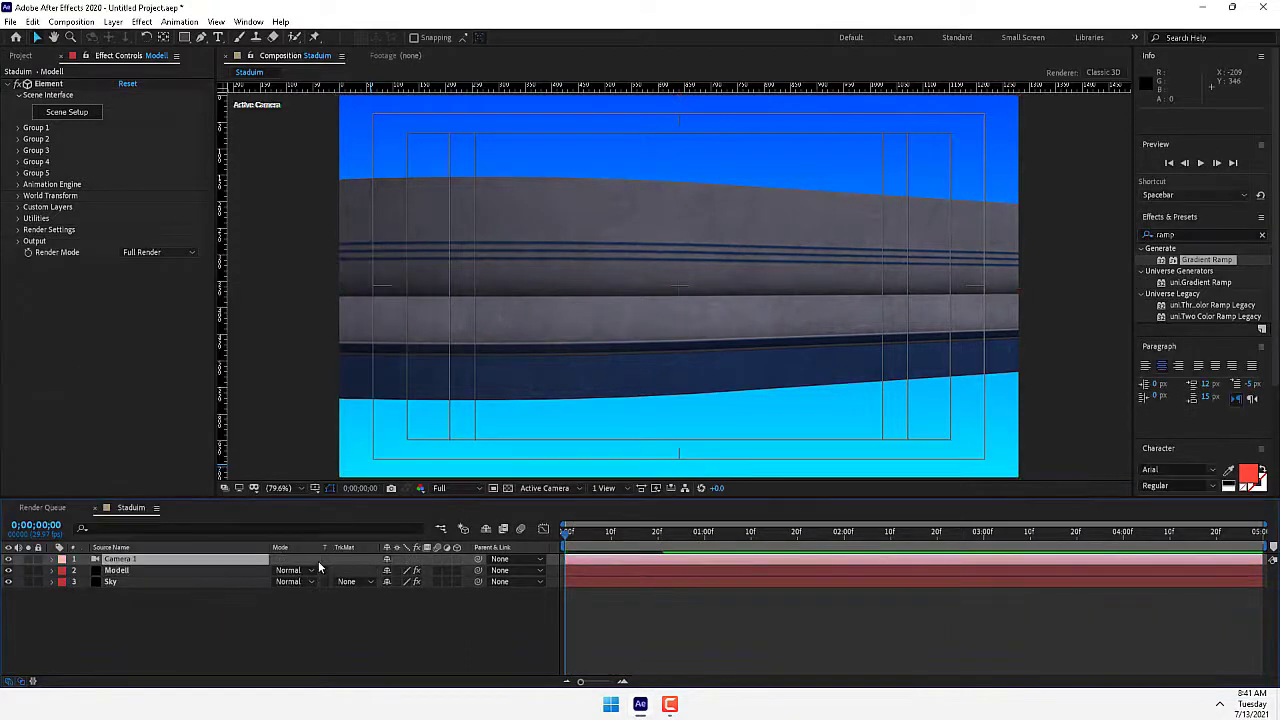
Set the Element Group 1 Particle Size on the Modell layer to 17.40
{"action": "left_click", "coordinate": [197, 569]}
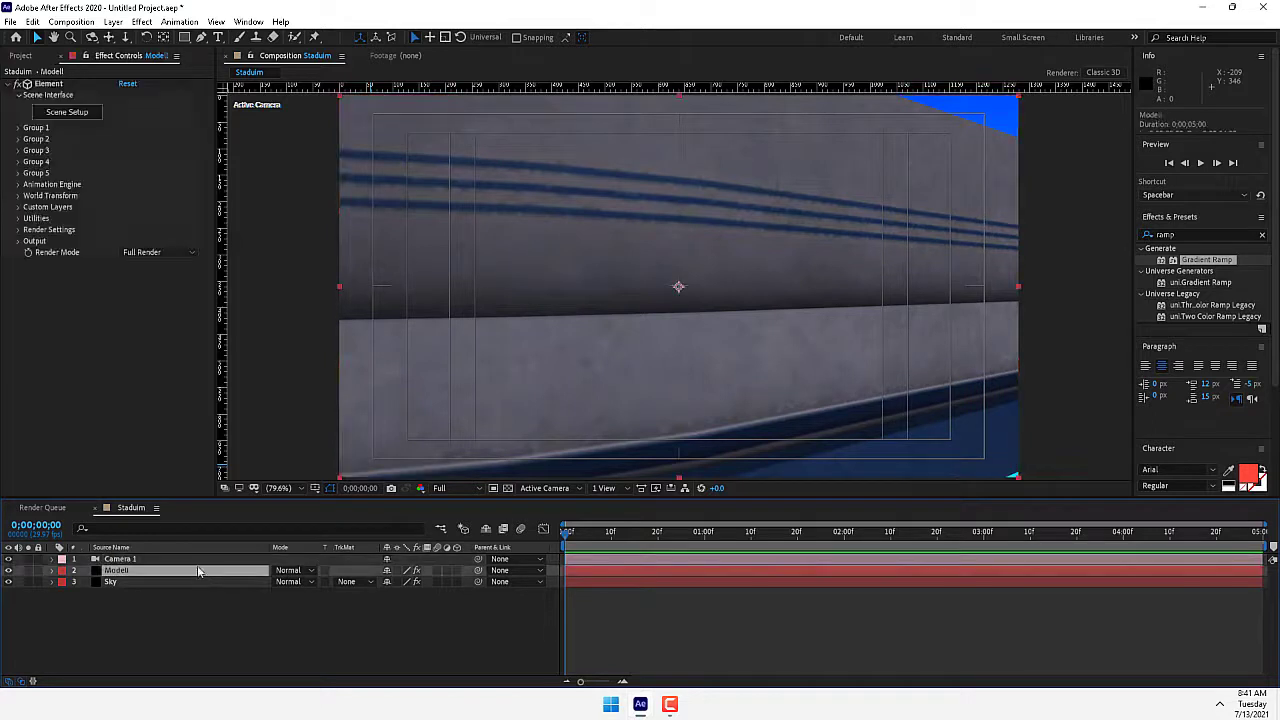
{"action": "left_click", "coordinate": [18, 128]}
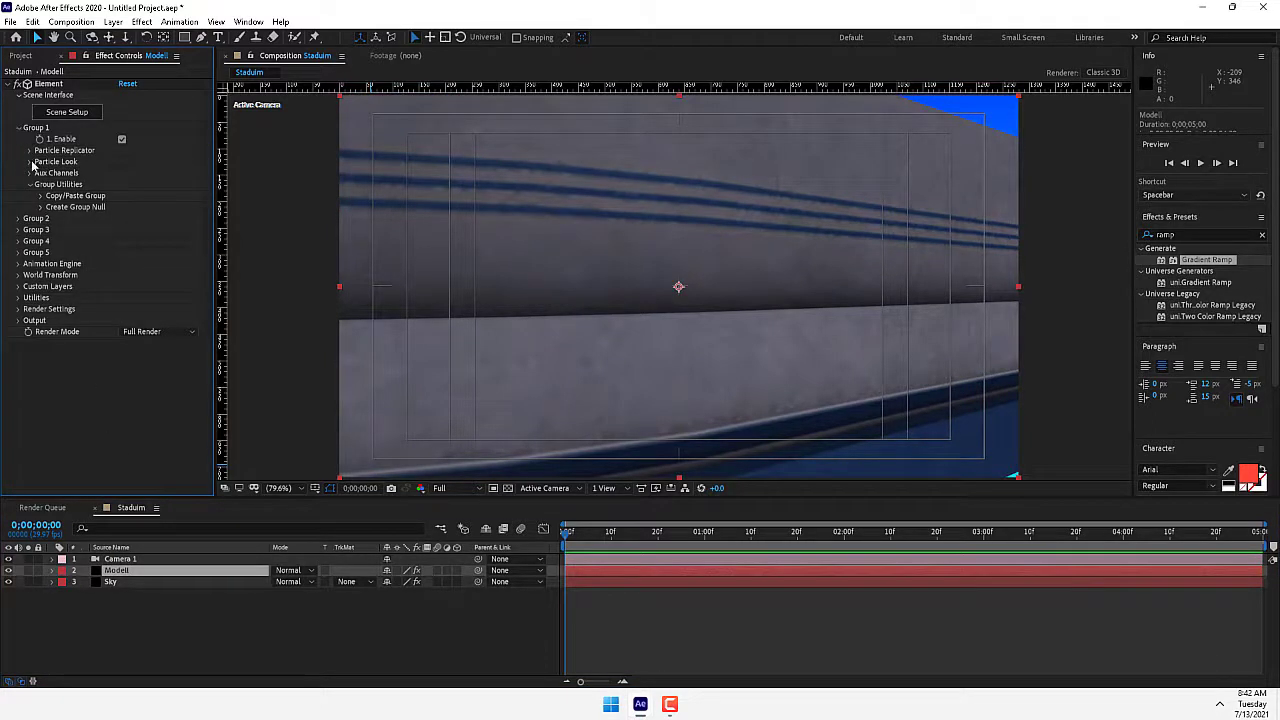
{"action": "left_click", "coordinate": [29, 162]}
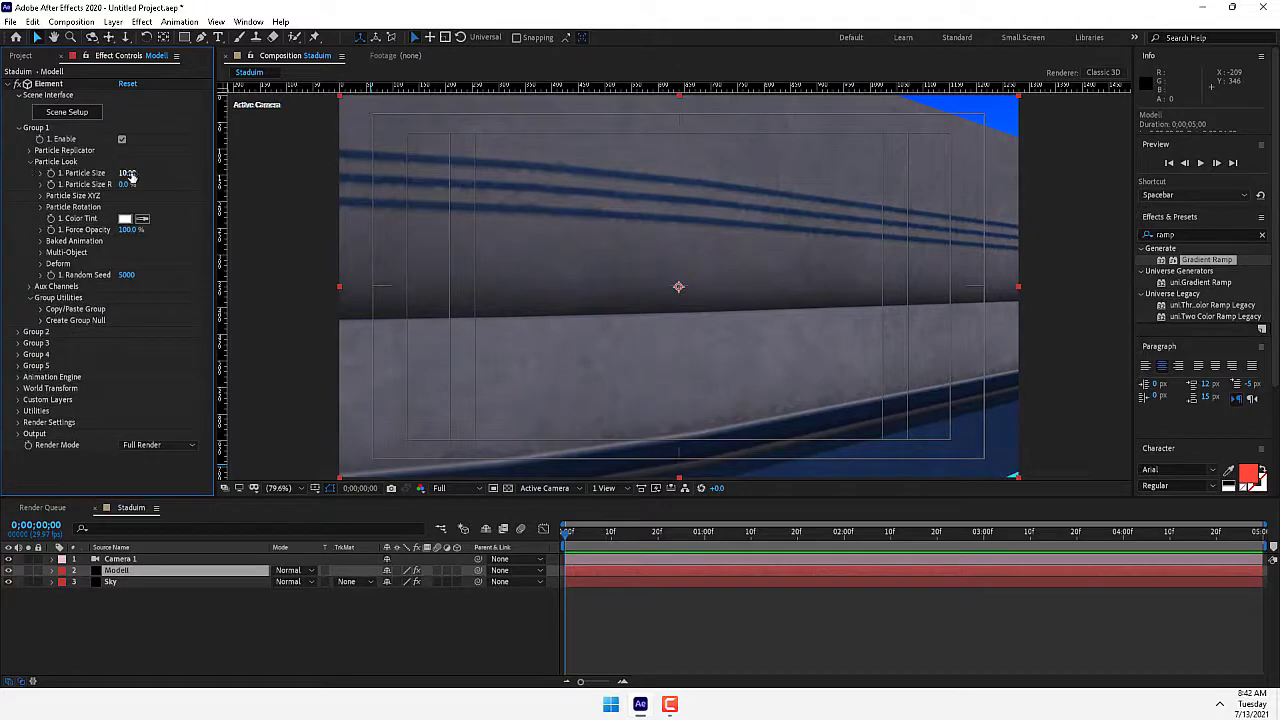
{"action": "left_click_drag", "start_coordinate": [129, 174], "coordinate": [175, 168]}
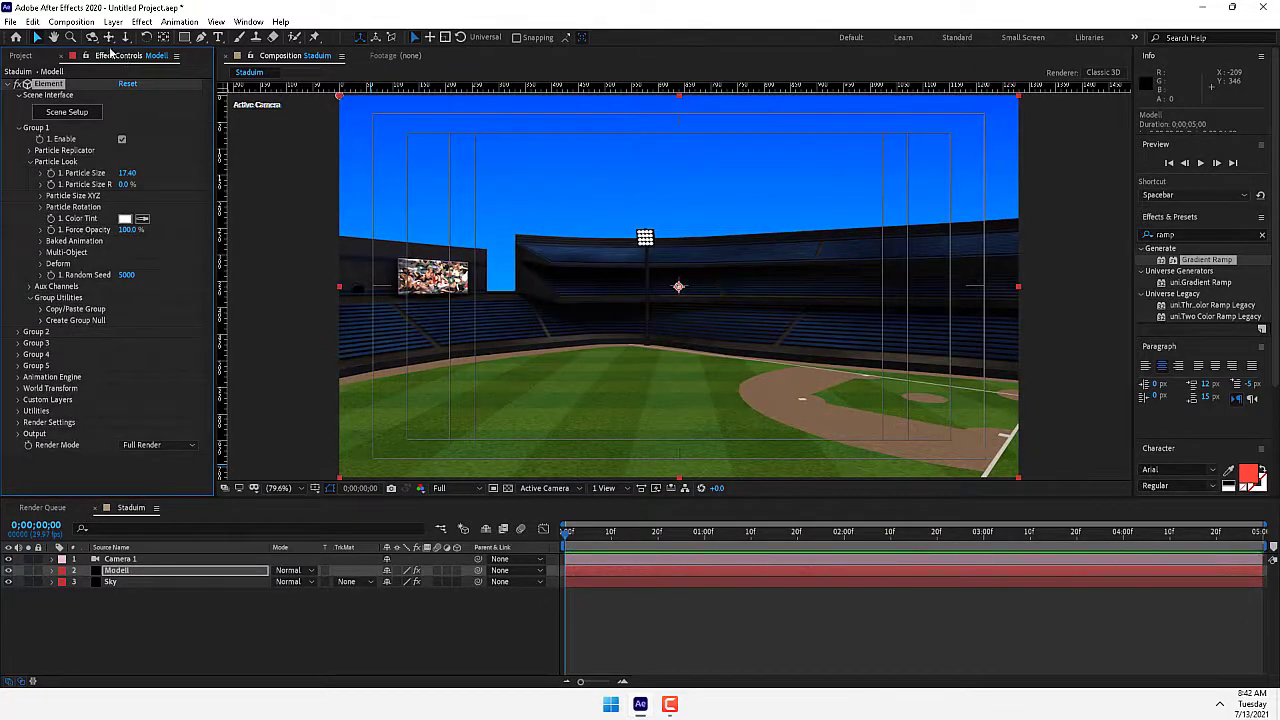
Track the camera down and across inside the stadium to about 451.5, 502.0, -853.3 for a low view over the grass
{"action": "left_click", "coordinate": [108, 37]}
{"action": "left_click_drag", "start_coordinate": [513, 449], "coordinate": [698, 276]}
{"action": "left_click_drag", "start_coordinate": [739, 206], "coordinate": [774, 211]}
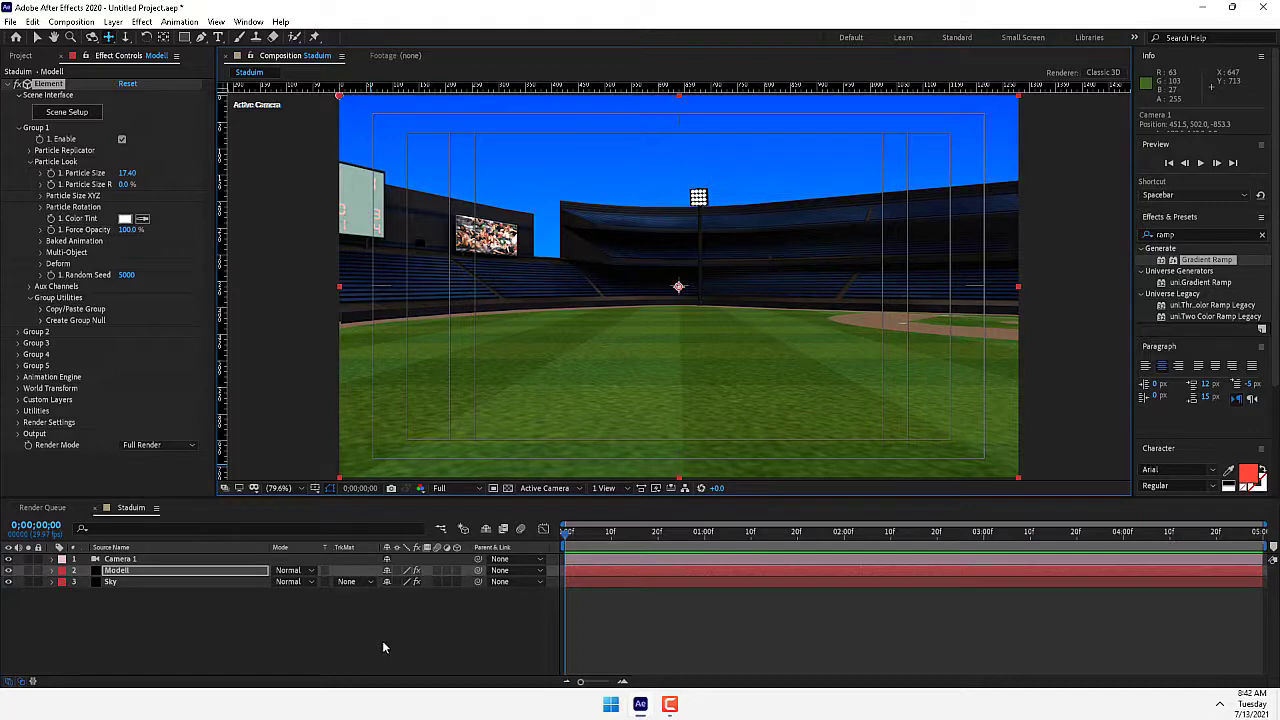
Add a black 1280 x 720 px solid layer named "Sun" at the top of the layer stack
{"action": "left_click", "coordinate": [304, 648]}
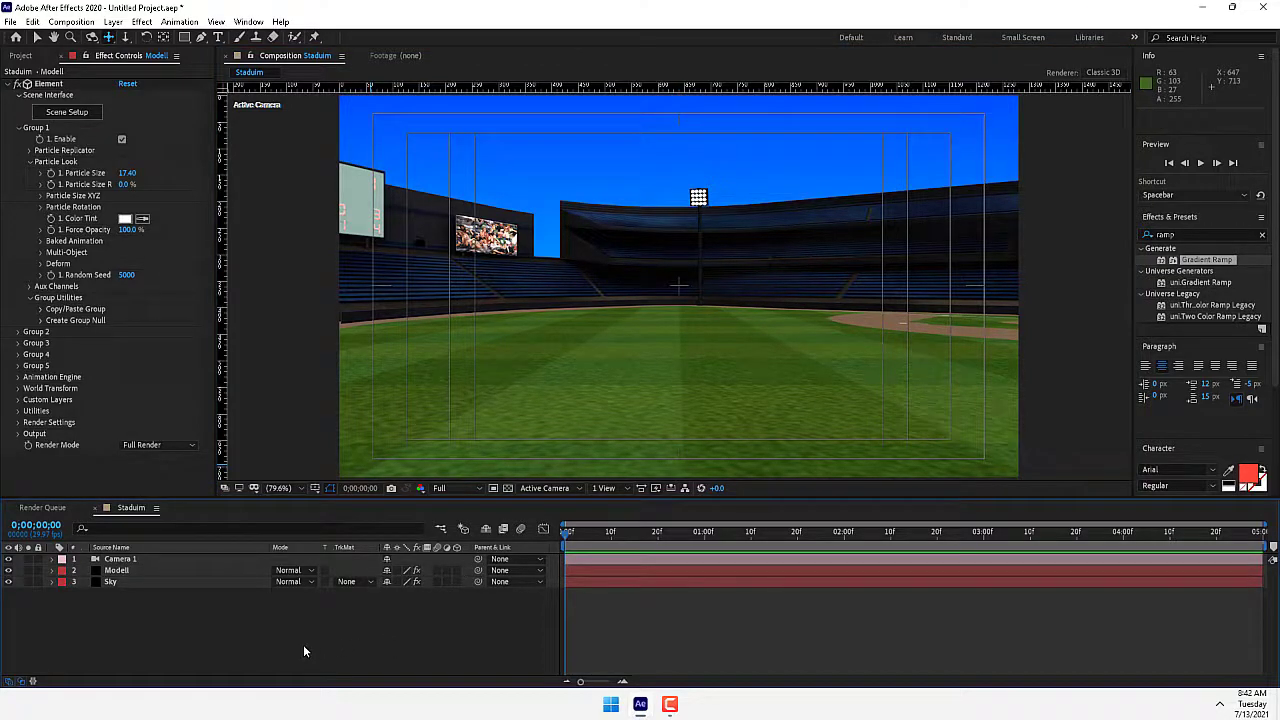
{"action": "key", "text": "ctrl+y"}
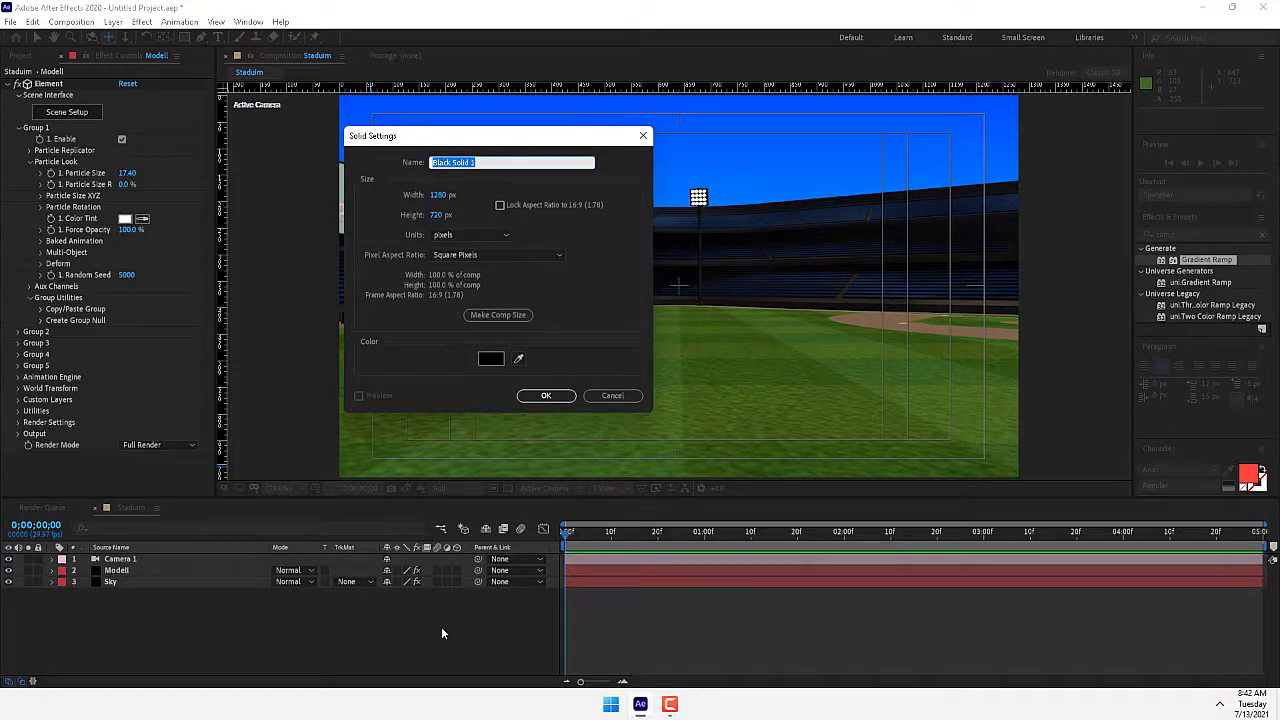
{"action": "type", "text": "Sun"}
{"action": "key", "text": "Return"}
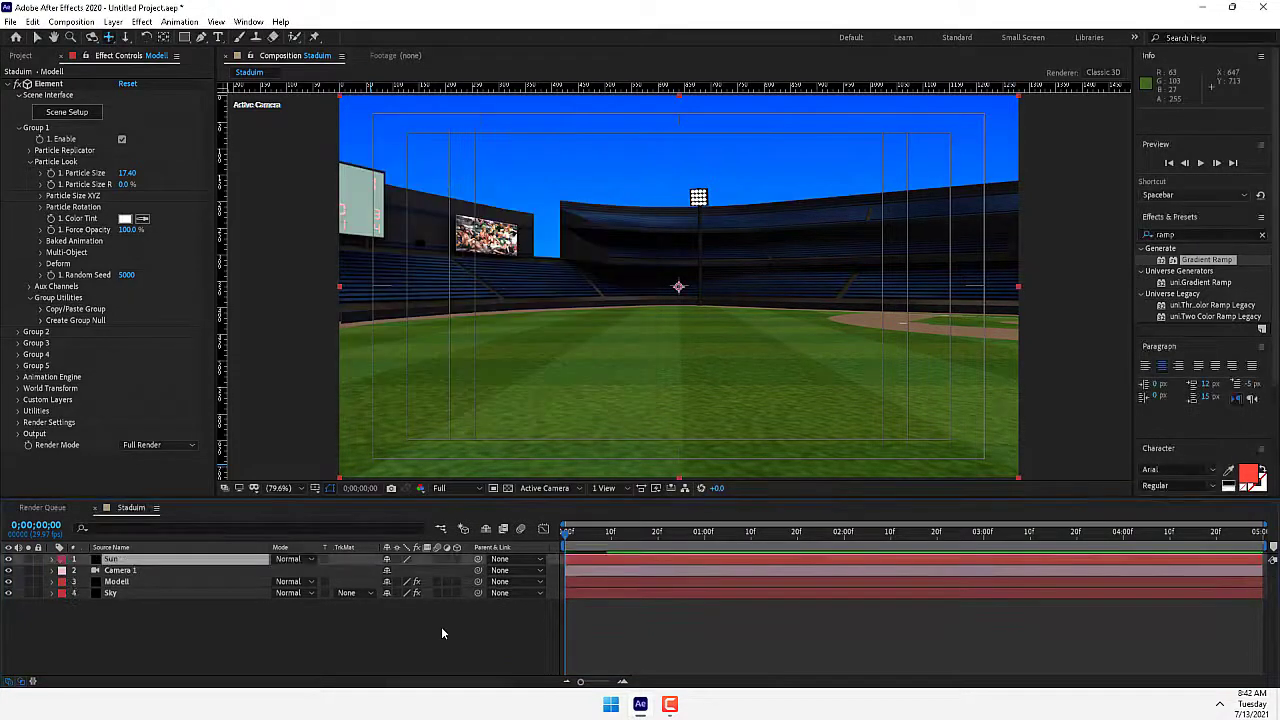
Apply the RG VFX Knoll Light Factory effect to the Sun layer and set the layer's blending mode to Add
{"action": "left_click", "coordinate": [145, 22]}
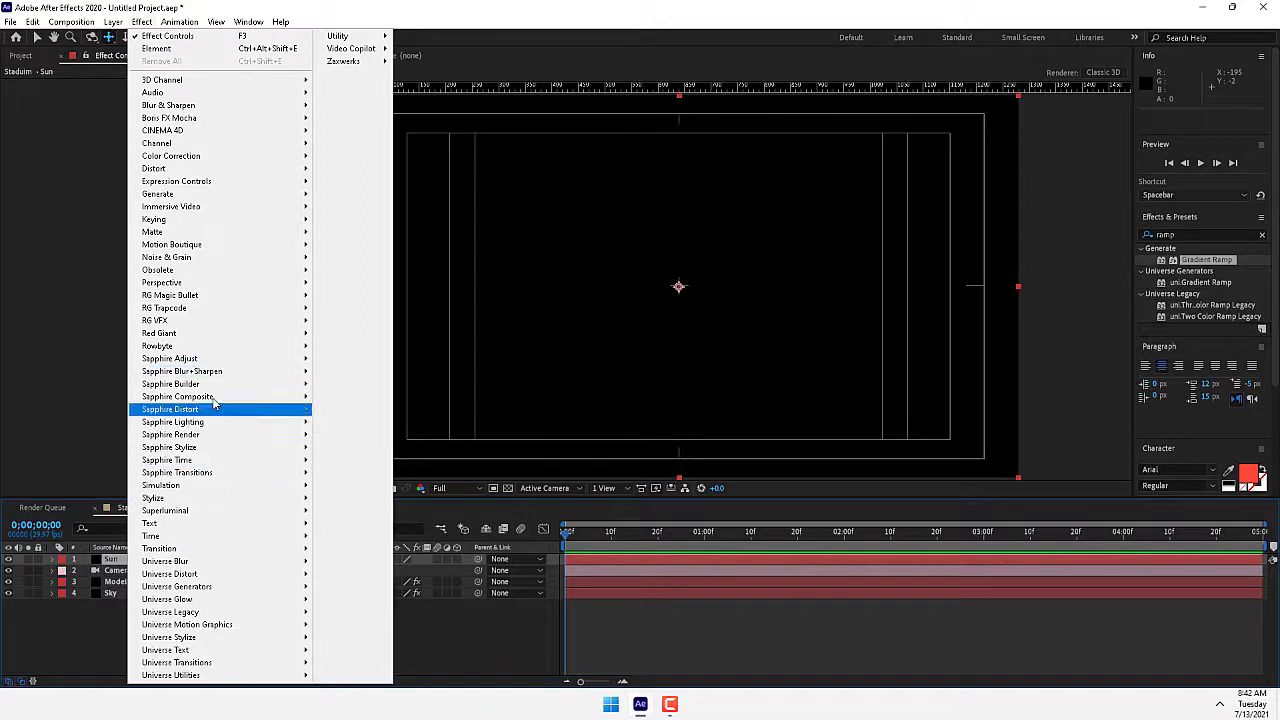
{"action": "mouse_move", "coordinate": [207, 310]}
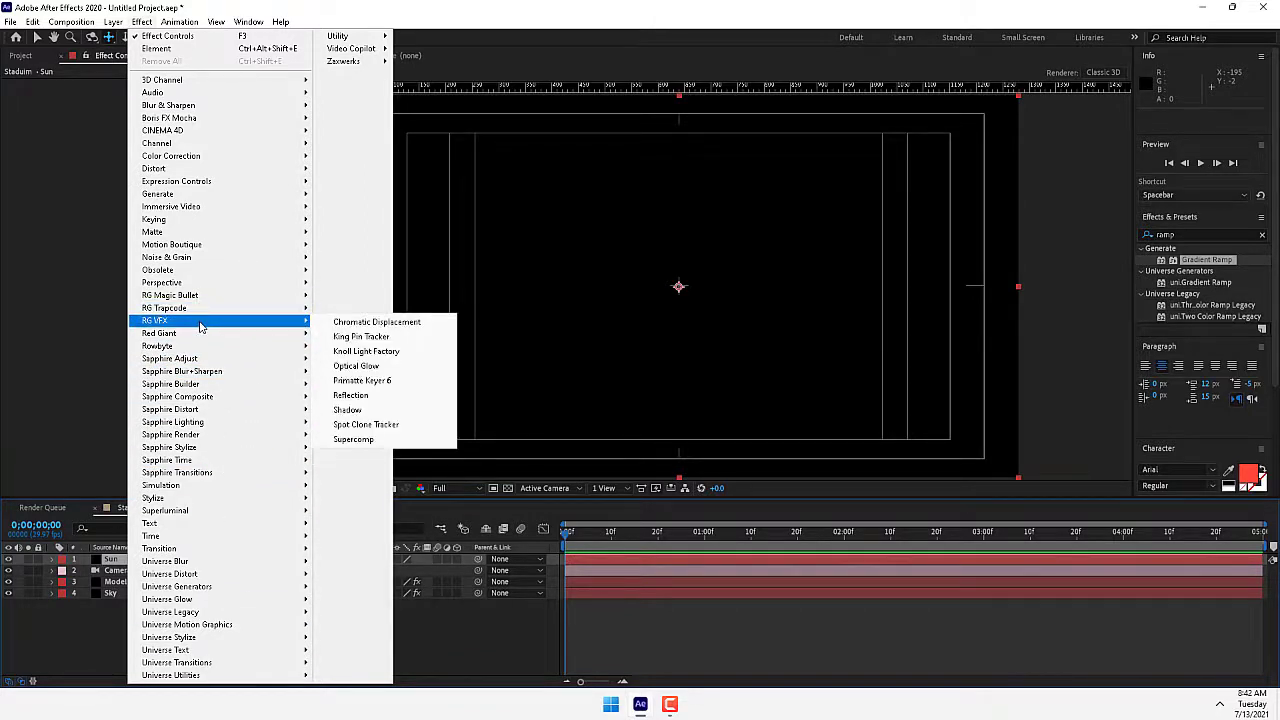
{"action": "left_click", "coordinate": [381, 352]}
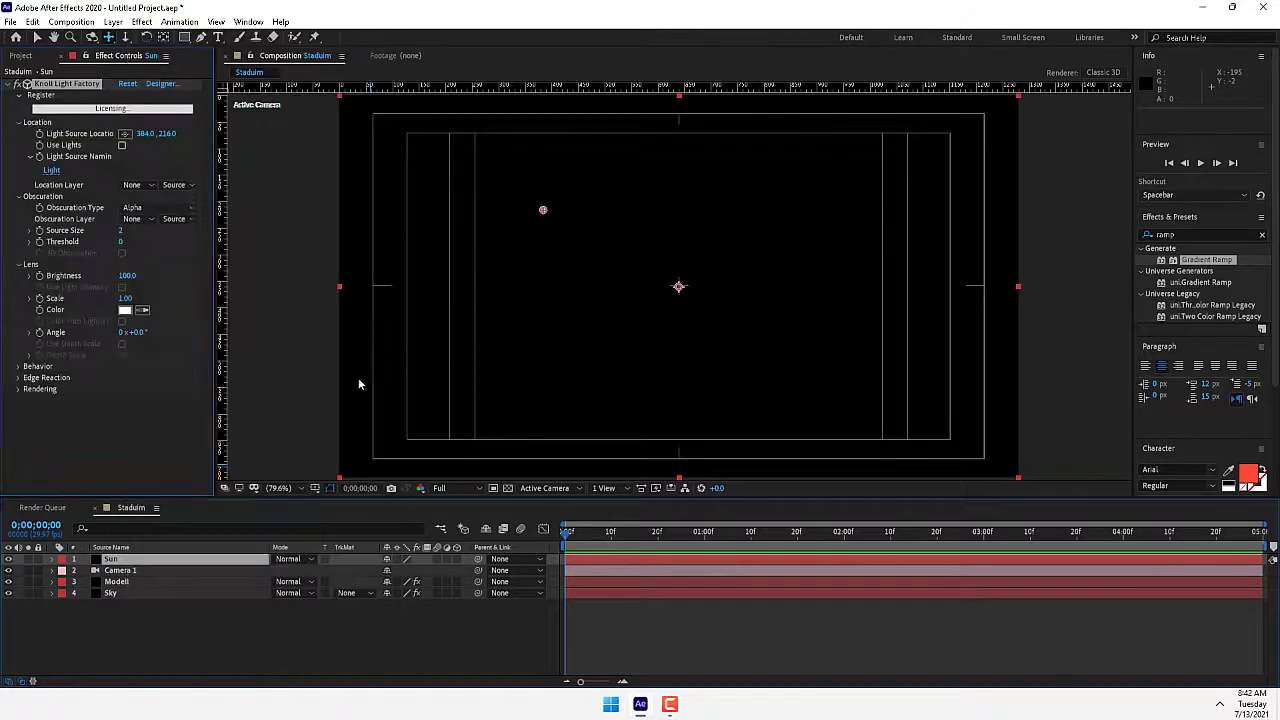
{"action": "left_click", "coordinate": [285, 559]}
{"action": "left_click", "coordinate": [357, 248]}
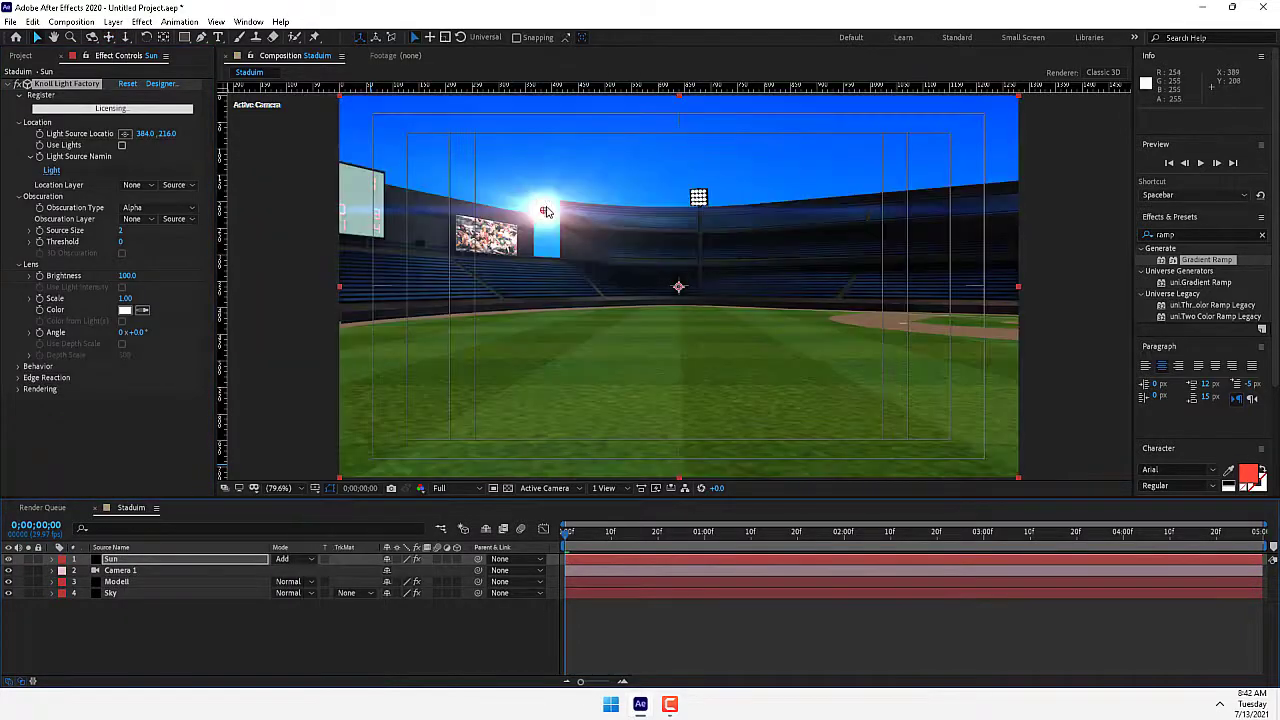
Move the flare's light source to about 106.3, 50.1 in the sky and set its lens color to orange FF4800
{"action": "left_click_drag", "start_coordinate": [540, 213], "coordinate": [395, 124]}
{"action": "left_click", "coordinate": [125, 310]}
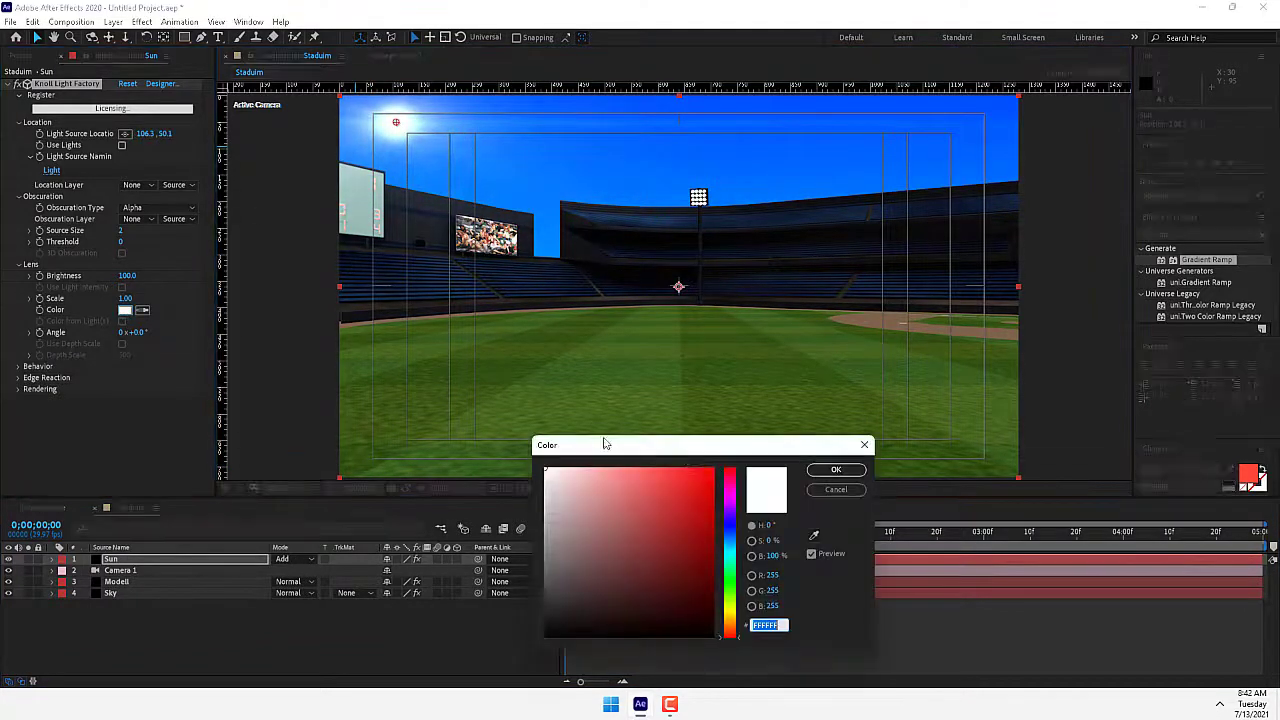
{"action": "type", "text": "FF5A00"}
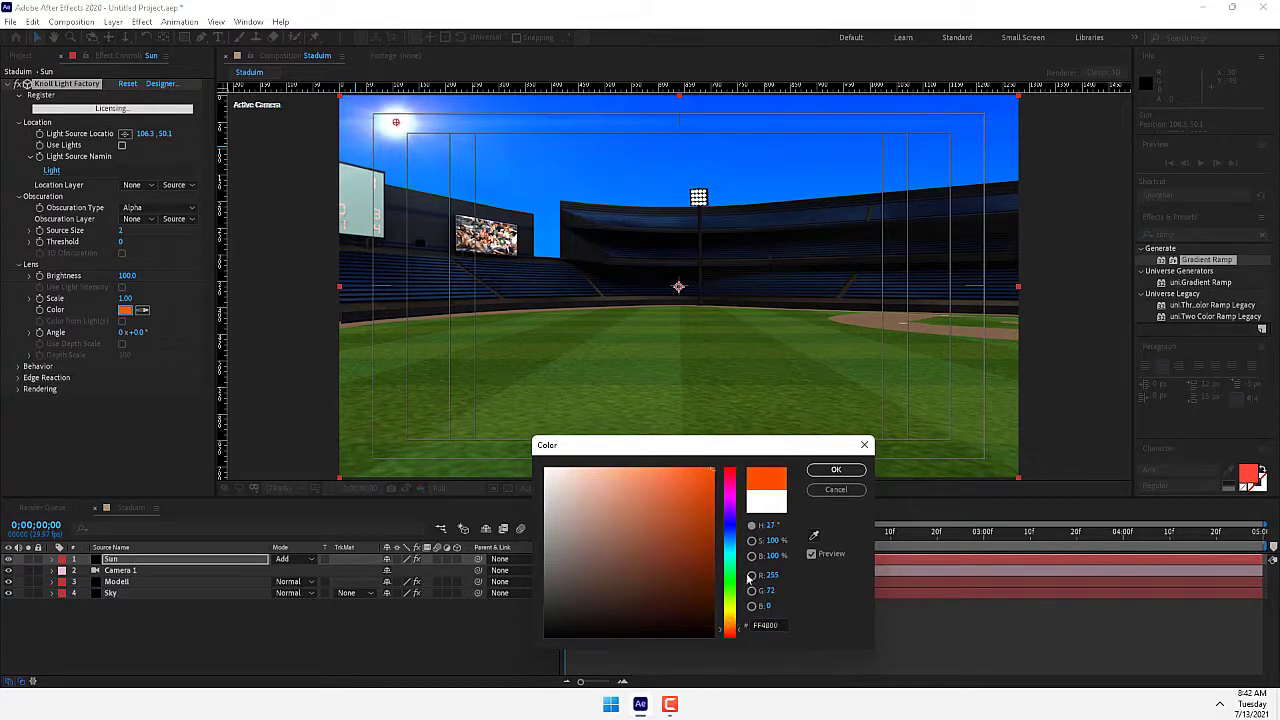
{"action": "left_click", "coordinate": [836, 470]}
Set the flare's brightness to 225.2 and move its light source beyond the frame's upper-left corner, to about 17.1, -79.3
{"action": "left_click", "coordinate": [124, 280]}
{"action": "left_click_drag", "start_coordinate": [124, 278], "coordinate": [893, 208]}
{"action": "left_click_drag", "start_coordinate": [396, 122], "coordinate": [348, 62]}
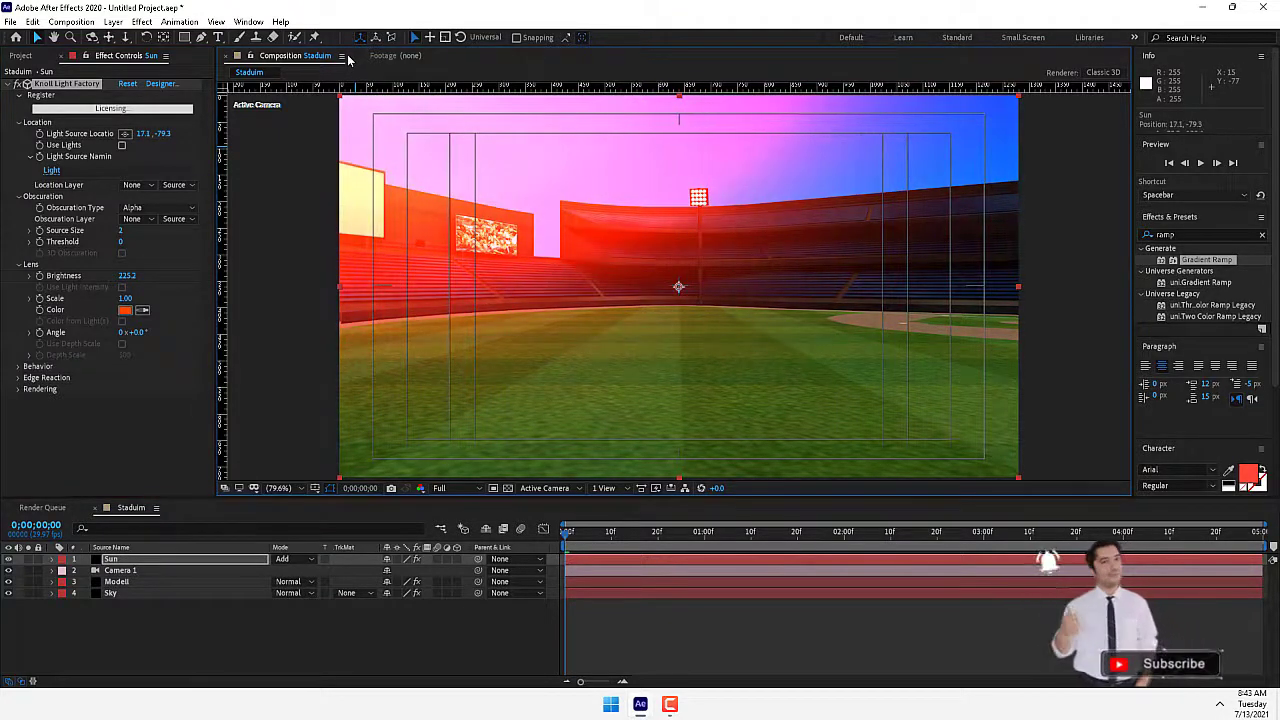
Add a null object to the composition and parent Camera 1 to it
{"action": "left_click", "coordinate": [449, 645]}
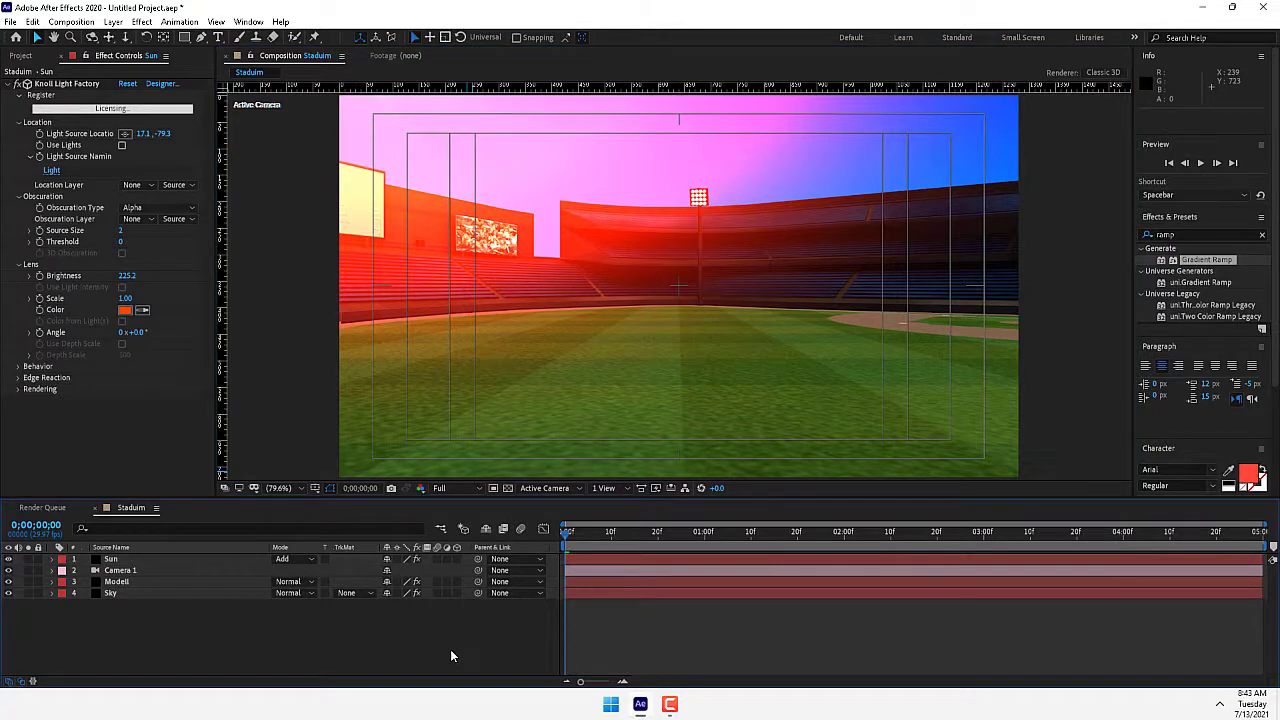
{"action": "right_click", "coordinate": [446, 652]}
{"action": "mouse_move", "coordinate": [440, 495]}
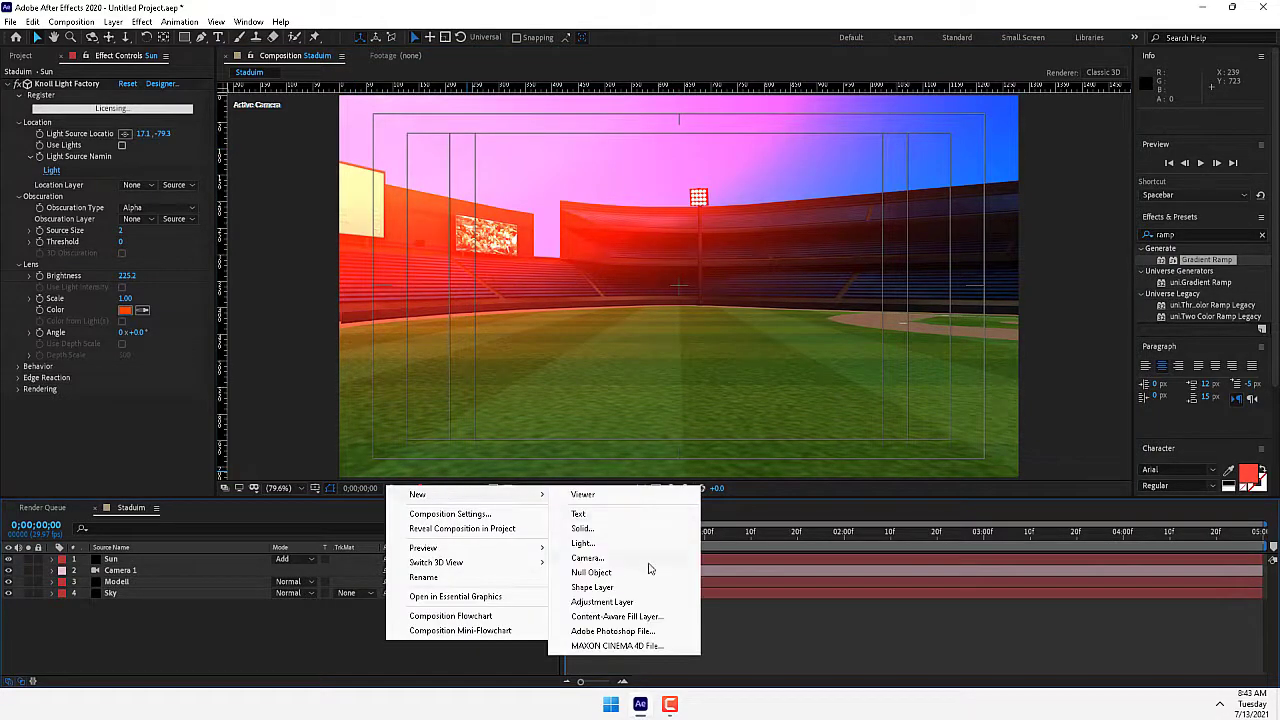
{"action": "left_click", "coordinate": [618, 573]}
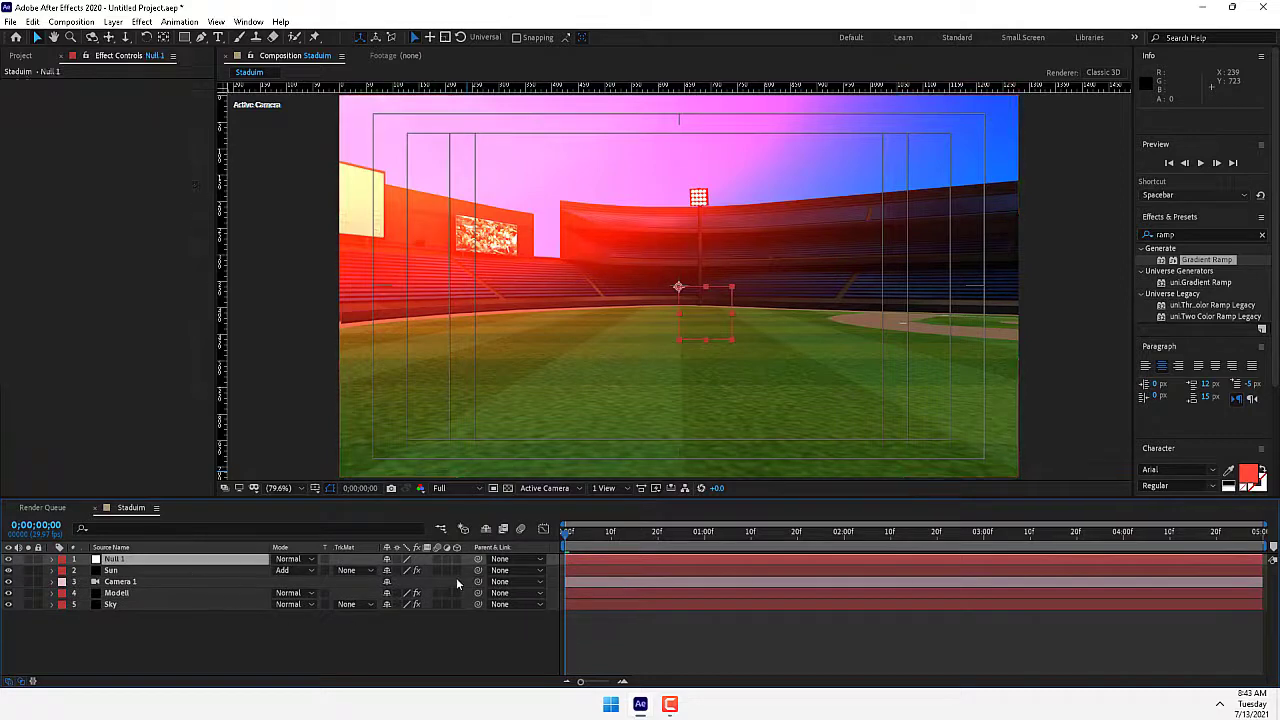
{"action": "left_click_drag", "start_coordinate": [478, 581], "coordinate": [130, 559]}
{"action": "left_click_drag", "start_coordinate": [705, 323], "coordinate": [702, 329]}
Change Camera 1's lens preset to 15mm
{"action": "left_click", "coordinate": [140, 582]}
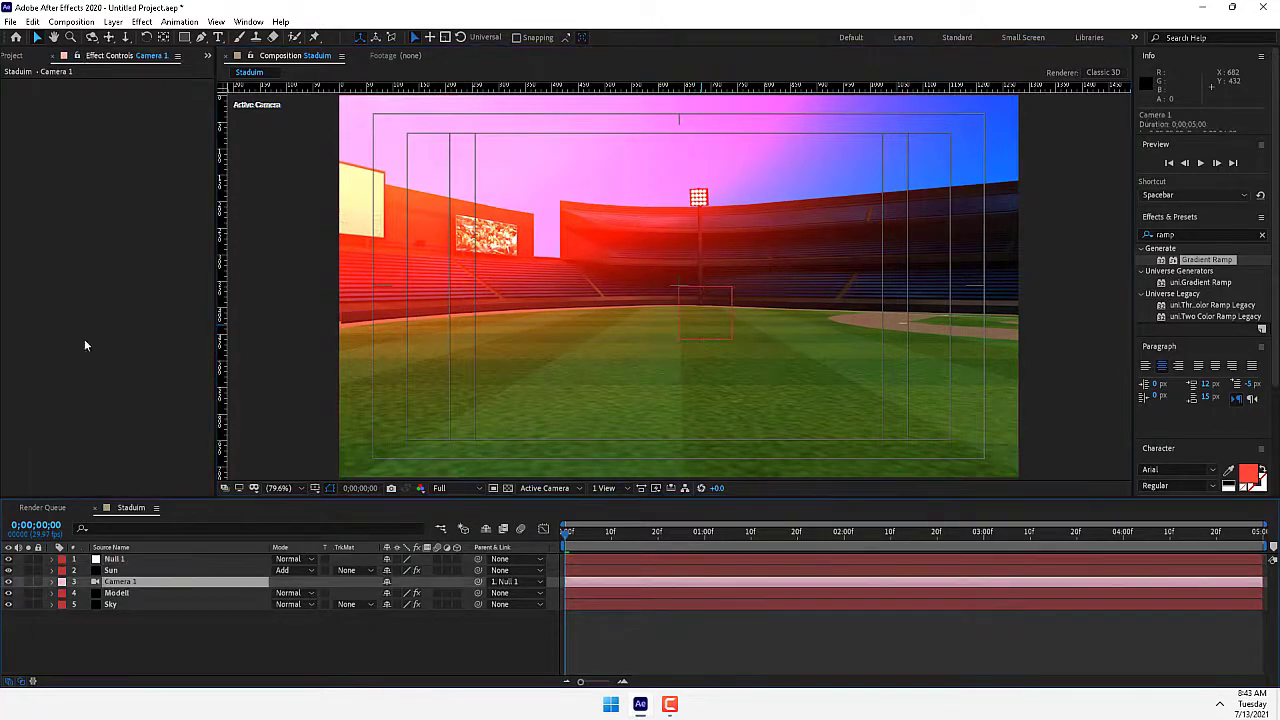
{"action": "left_click", "coordinate": [112, 22]}
{"action": "left_click", "coordinate": [135, 49]}
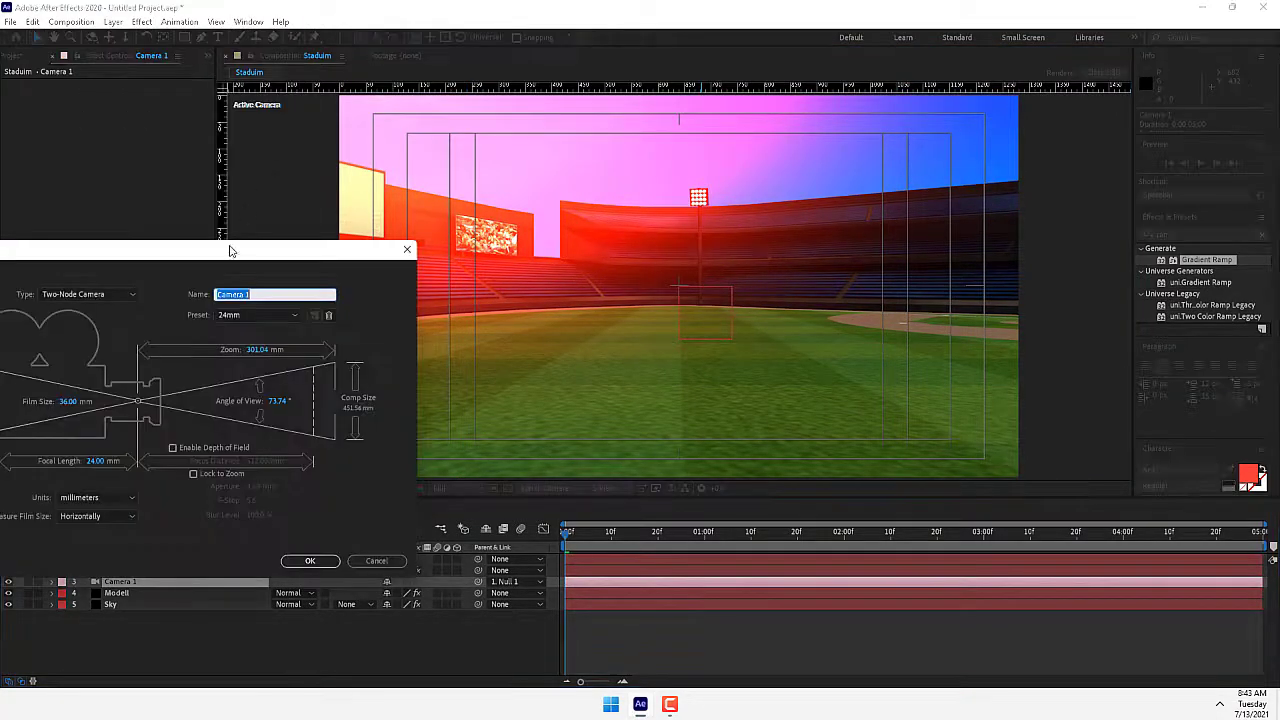
{"action": "left_click", "coordinate": [243, 316]}
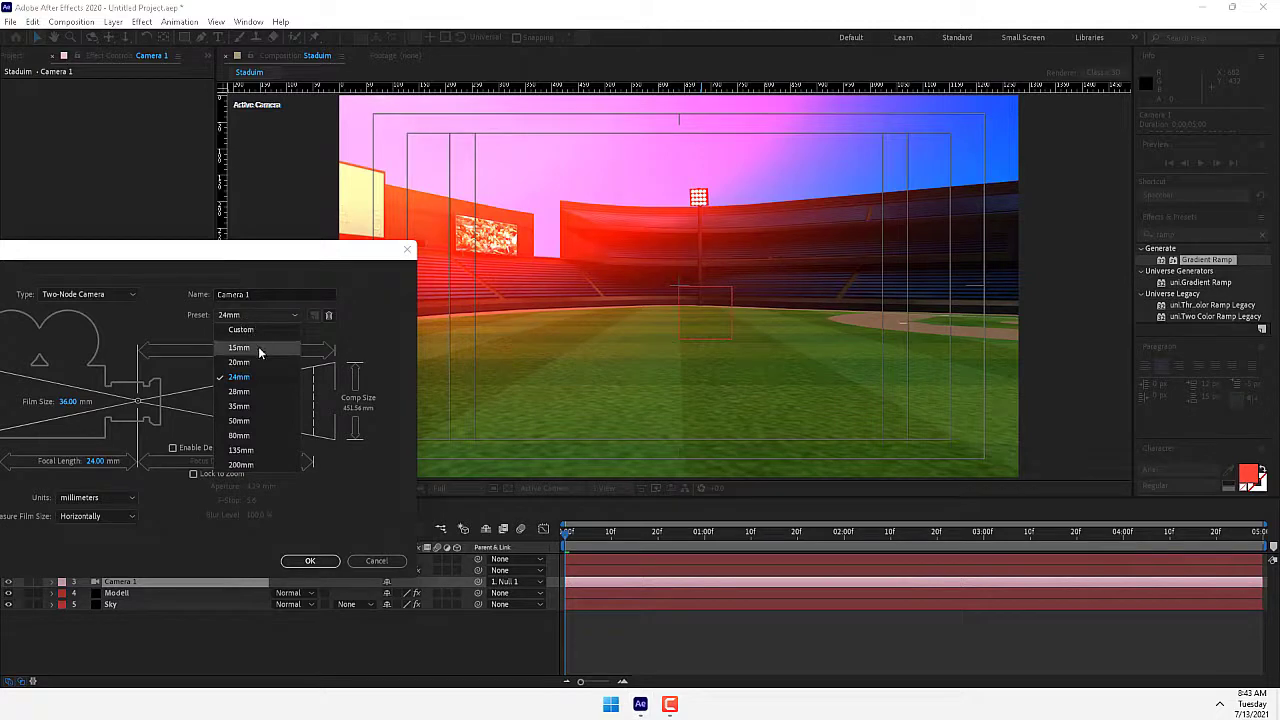
{"action": "left_click", "coordinate": [245, 349]}
{"action": "left_click", "coordinate": [312, 561]}
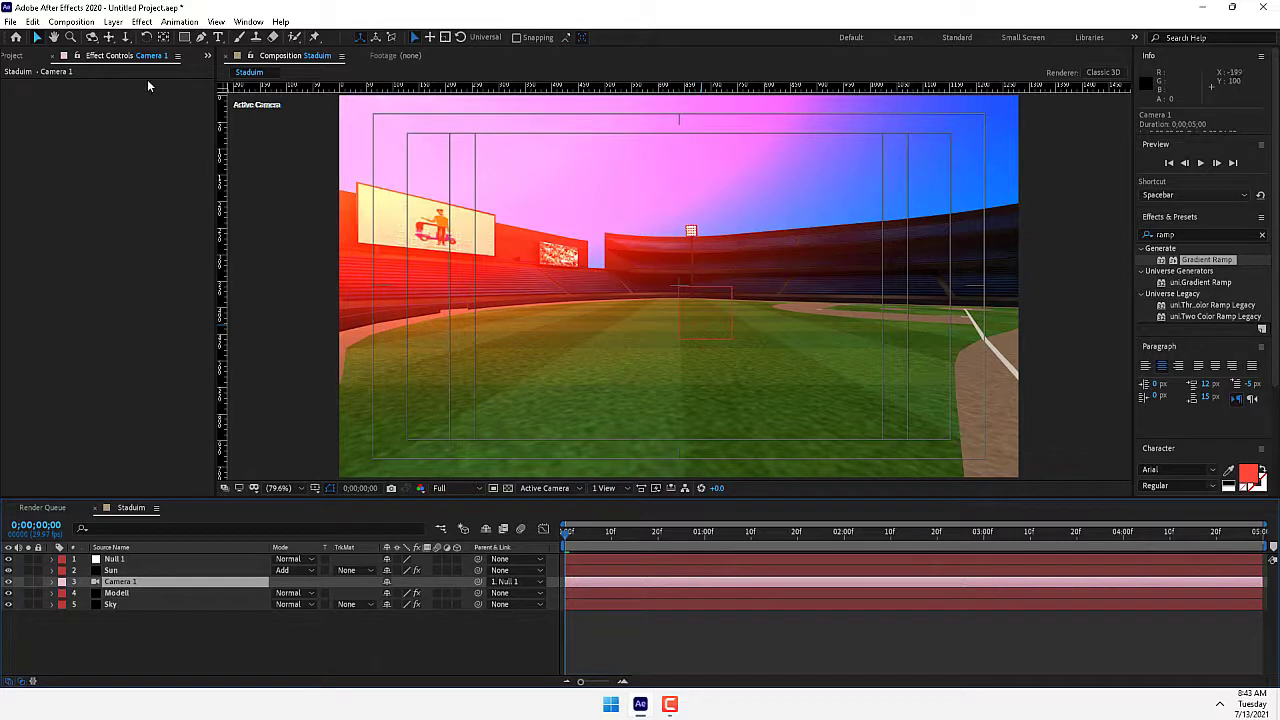
Duplicate the Staduim composition twice in the project
{"action": "left_click", "coordinate": [24, 56]}
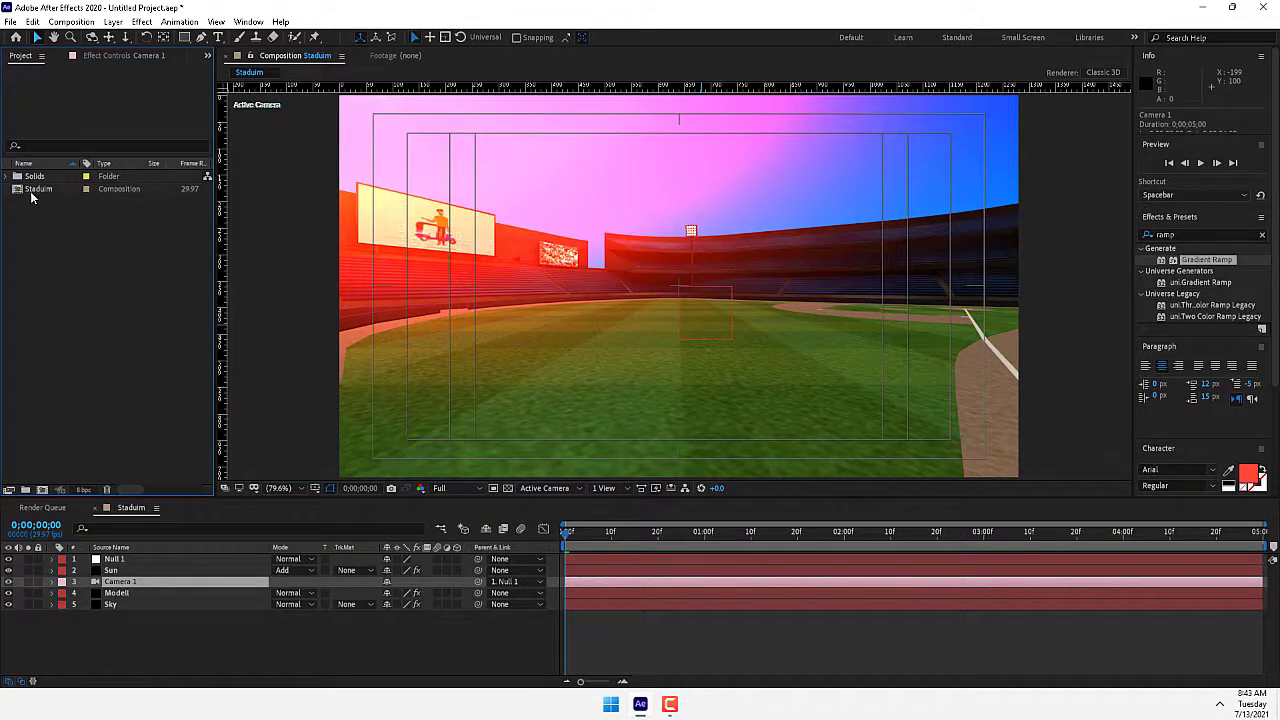
{"action": "left_click", "coordinate": [40, 189]}
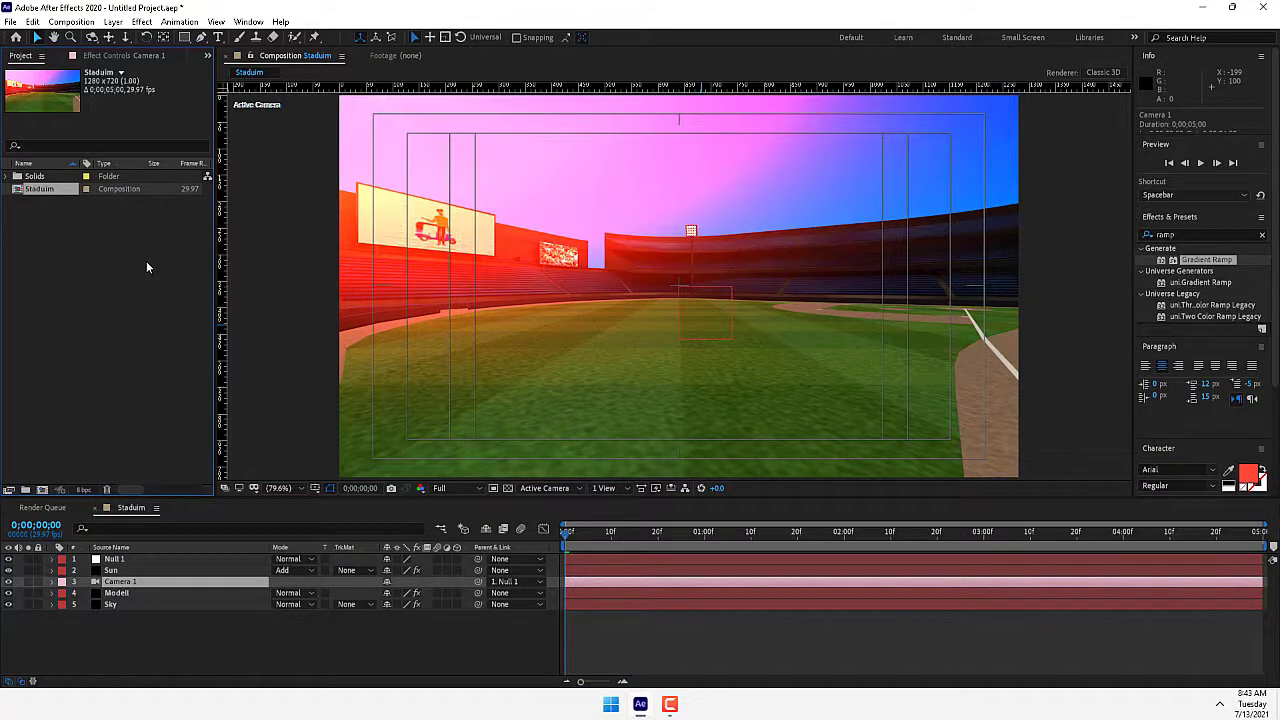
{"action": "key", "text": "ctrl+d"}
{"action": "key", "text": "ctrl+d"}
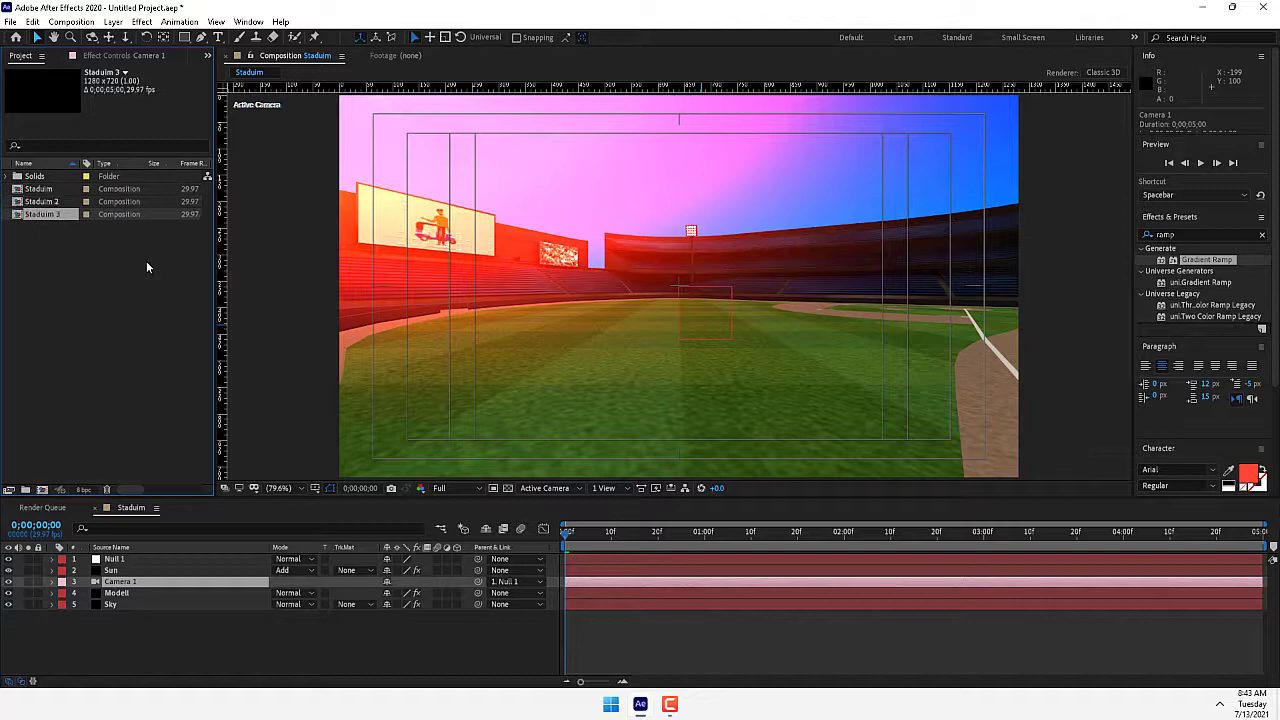
{"action": "left_click", "coordinate": [45, 201]}
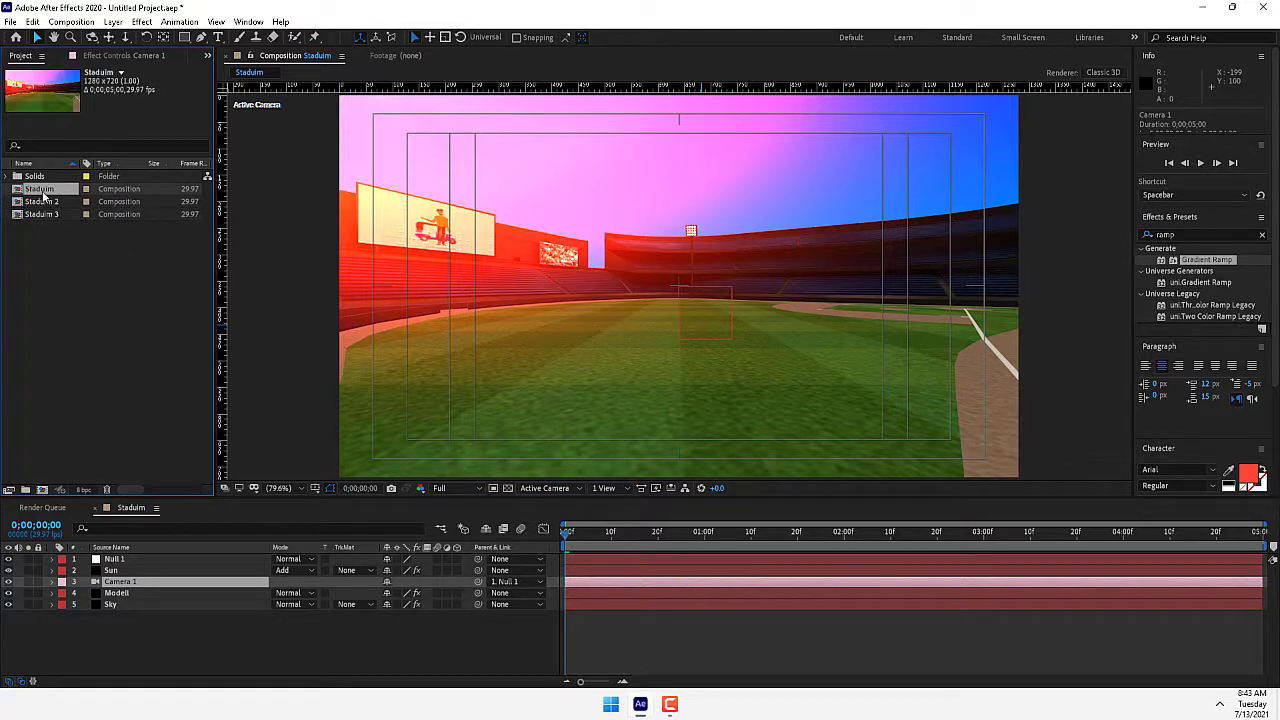
{"action": "left_click", "coordinate": [50, 214]}
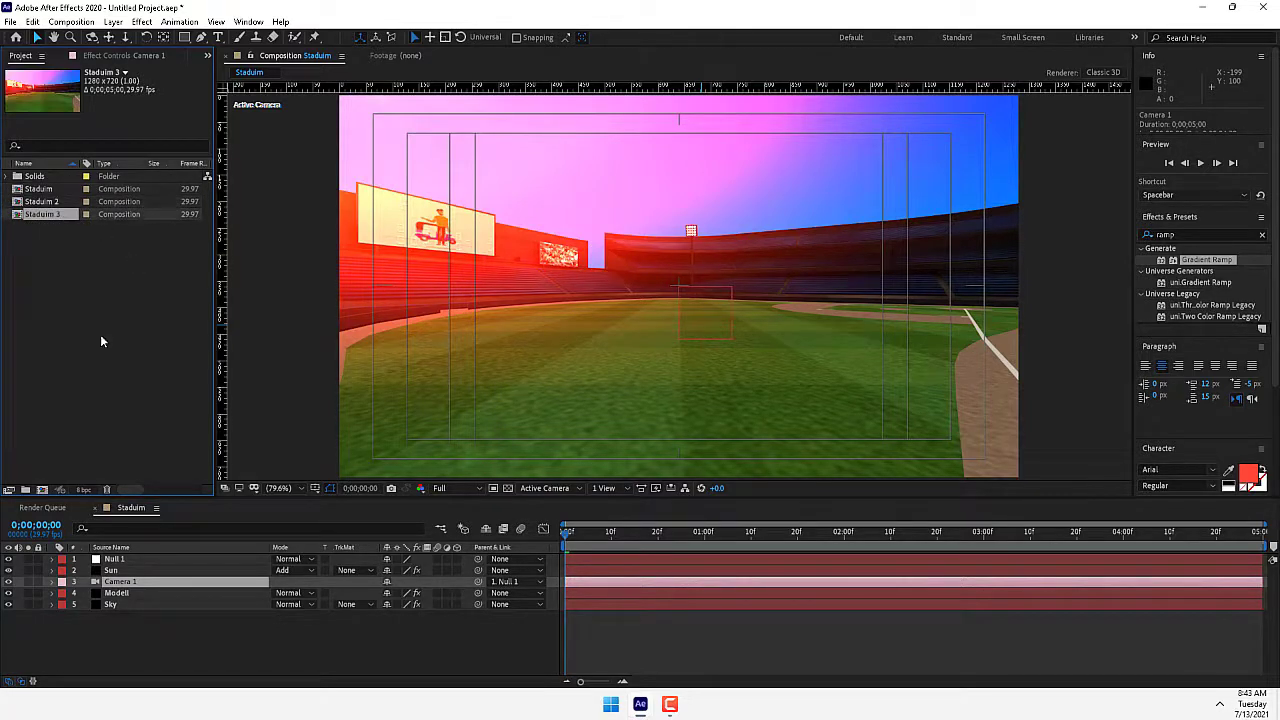
Reveal the Position property of the null in the original Staduim composition and make the null a 3D layer
{"action": "left_click", "coordinate": [388, 640]}
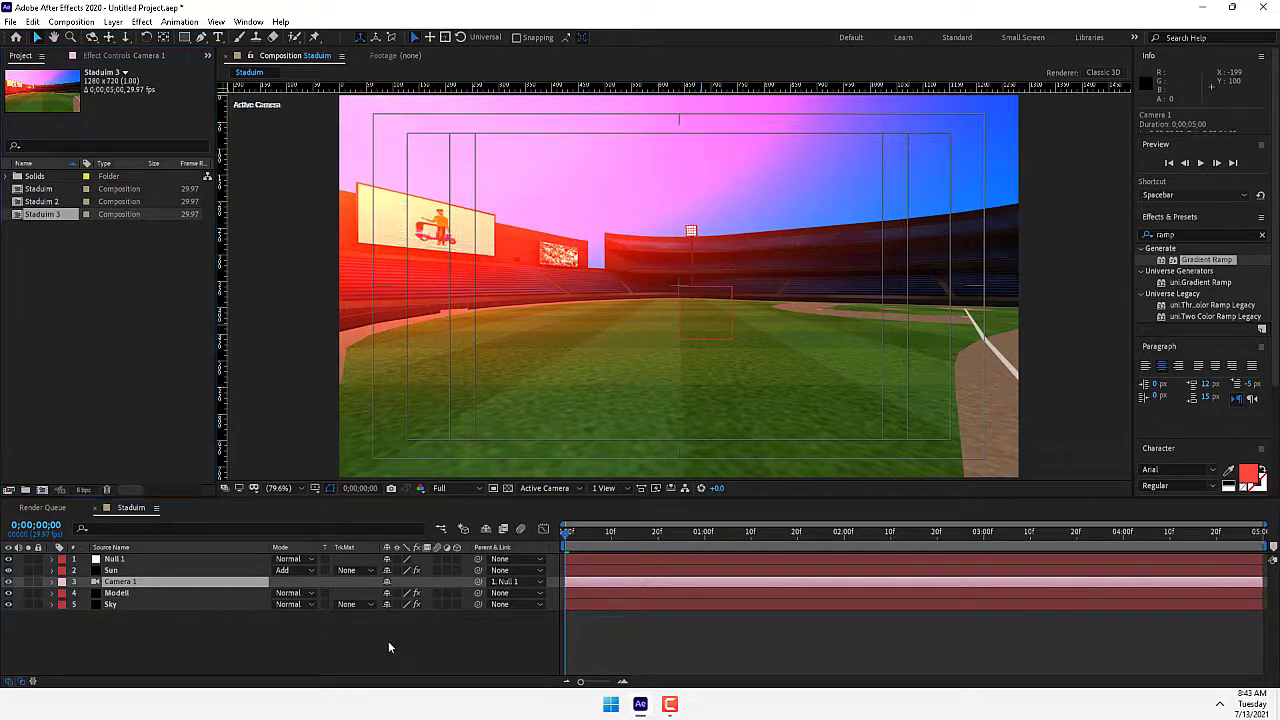
{"action": "left_click", "coordinate": [129, 558]}
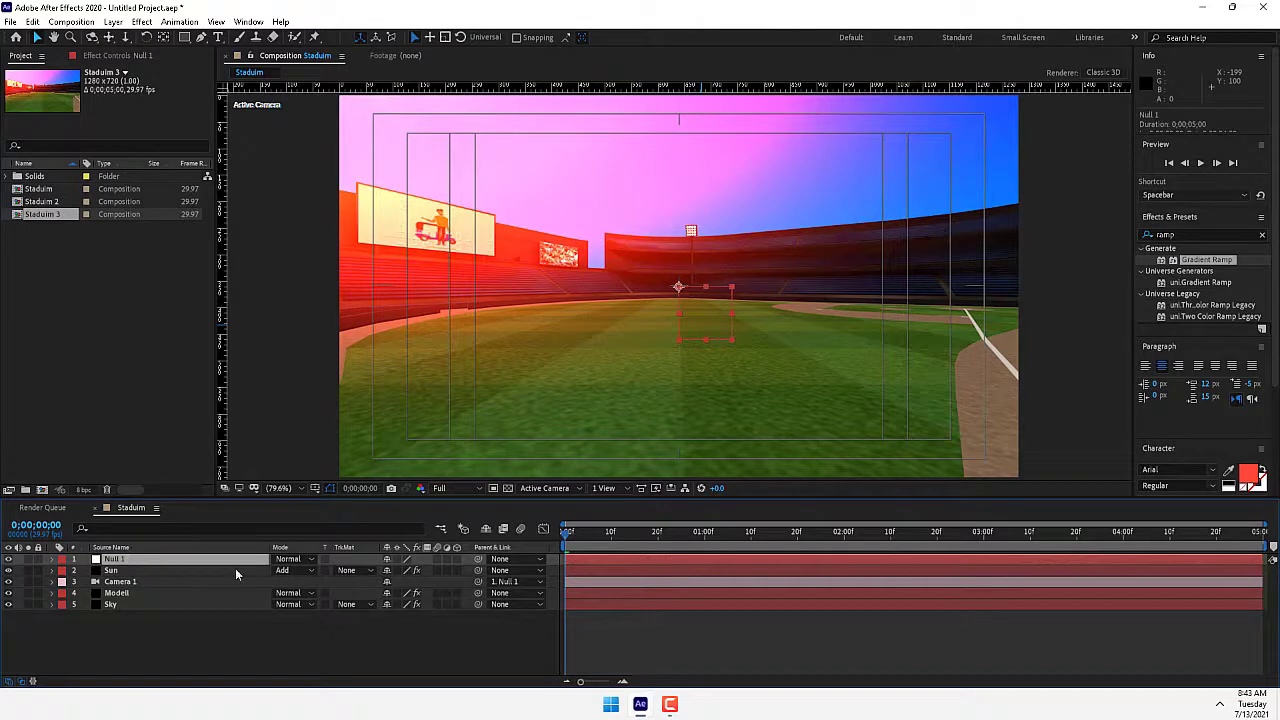
{"action": "key", "text": "p"}
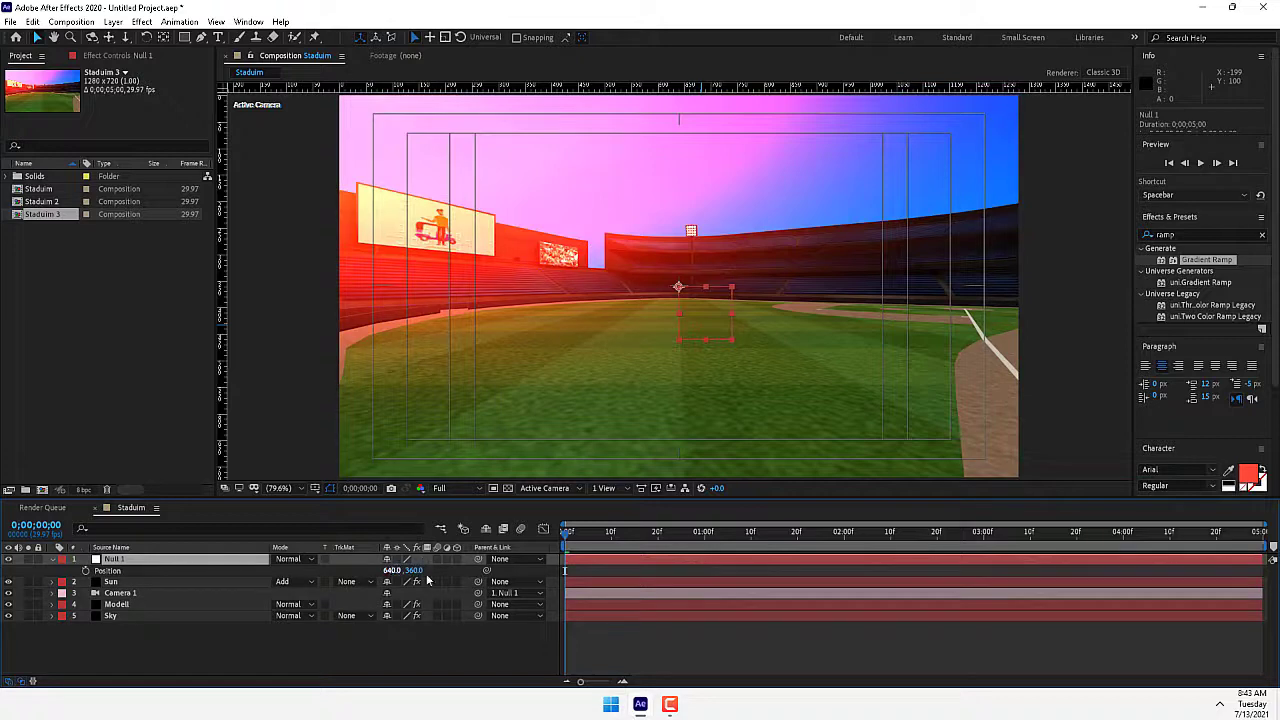
{"action": "left_click", "coordinate": [456, 559]}
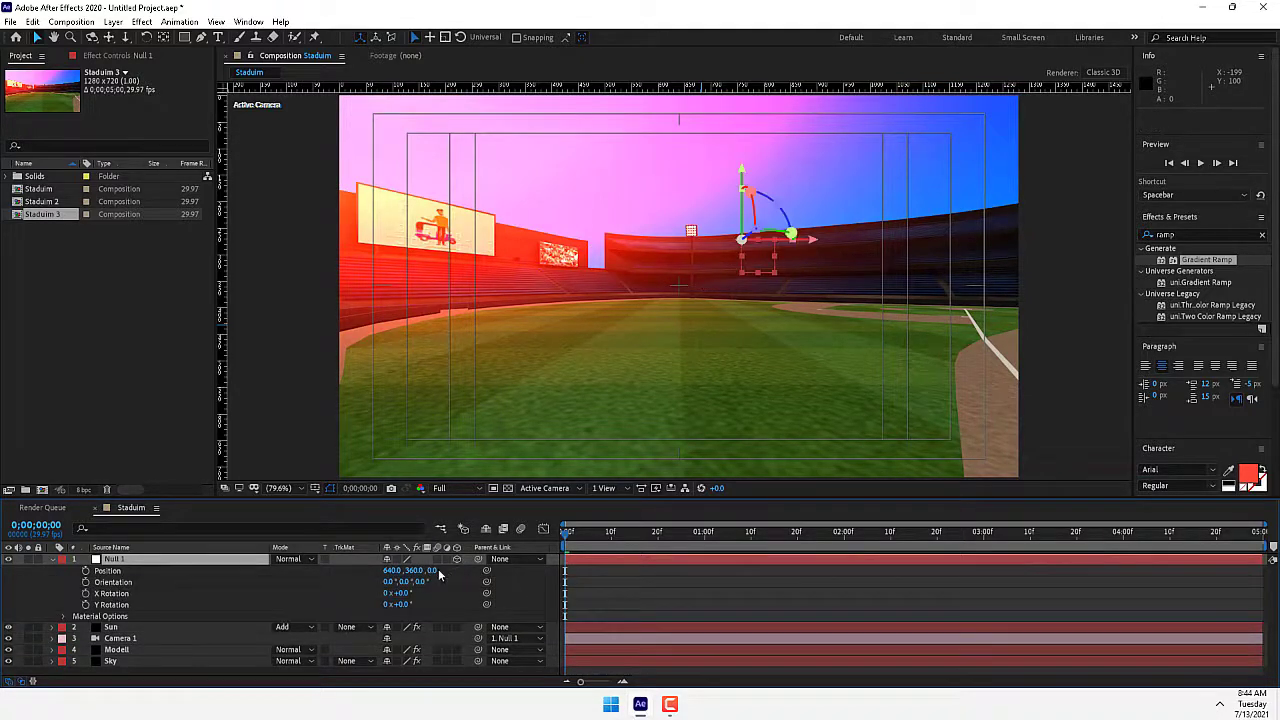
Keyframe the null's Z position in the Staduim composition from 14 at the start to 280 at 3 seconds
{"action": "left_click_drag", "start_coordinate": [432, 570], "coordinate": [528, 630]}
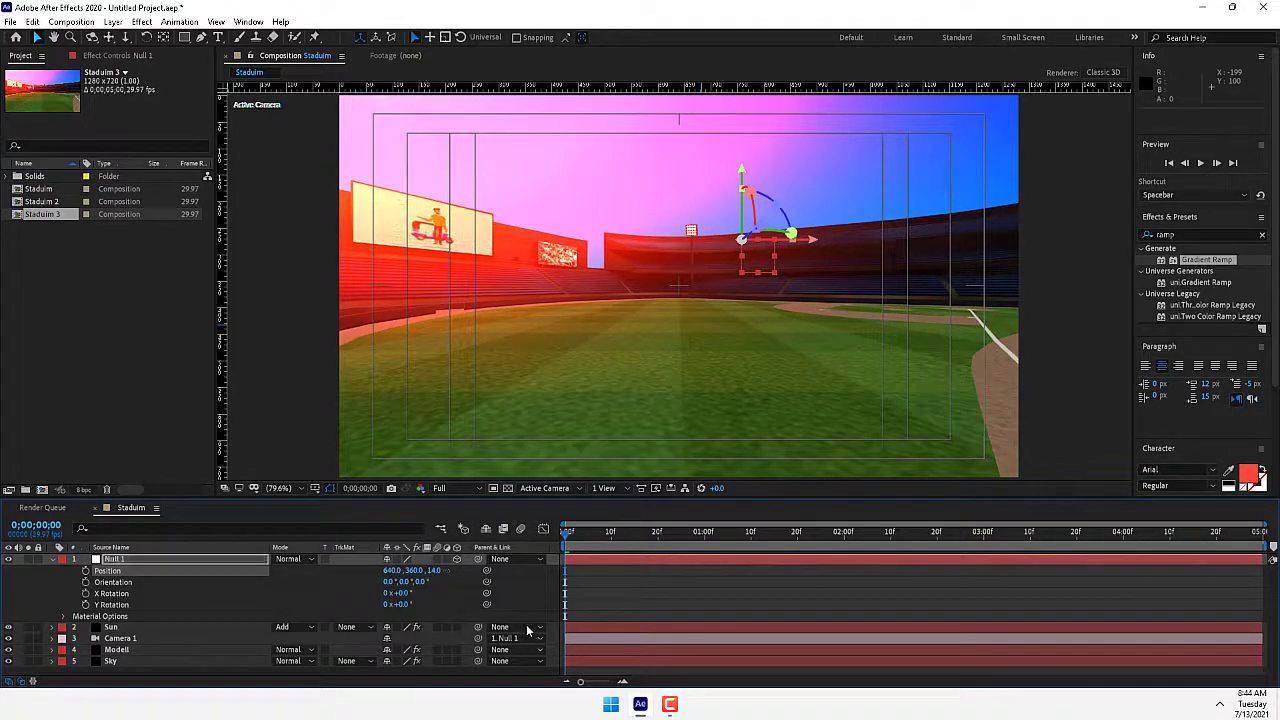
{"action": "left_click", "coordinate": [86, 571]}
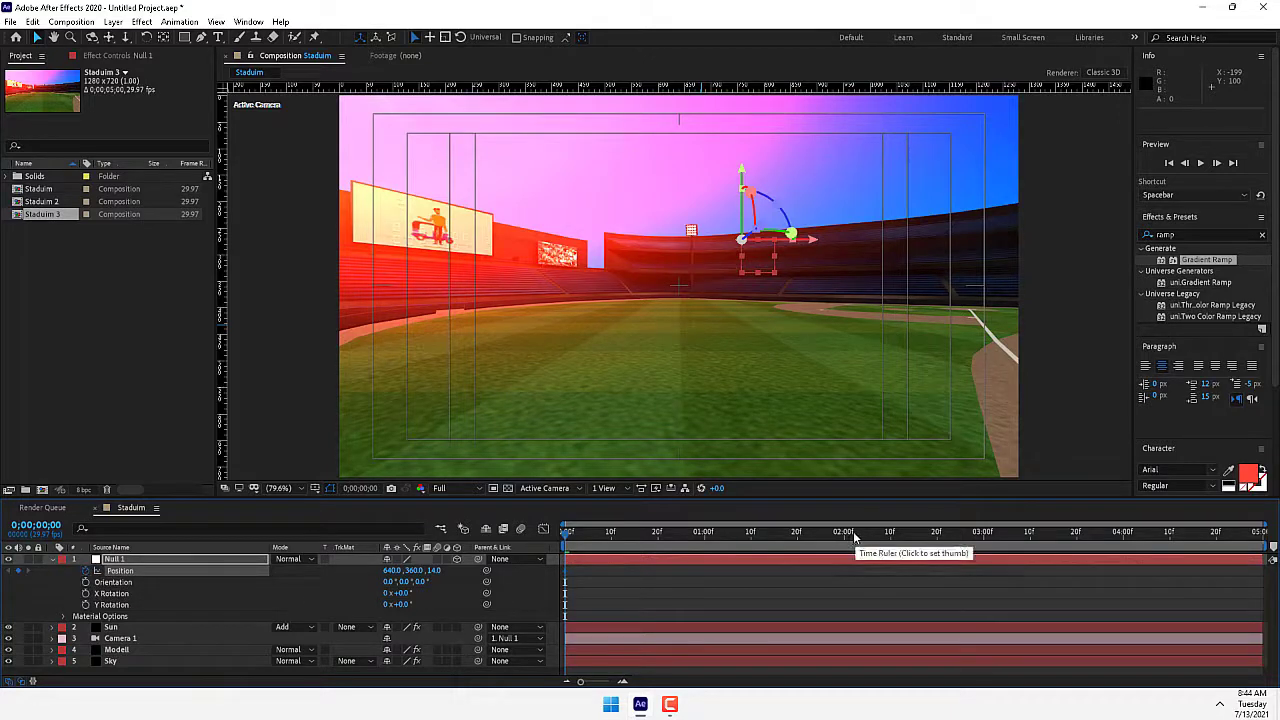
{"action": "left_click", "coordinate": [984, 533]}
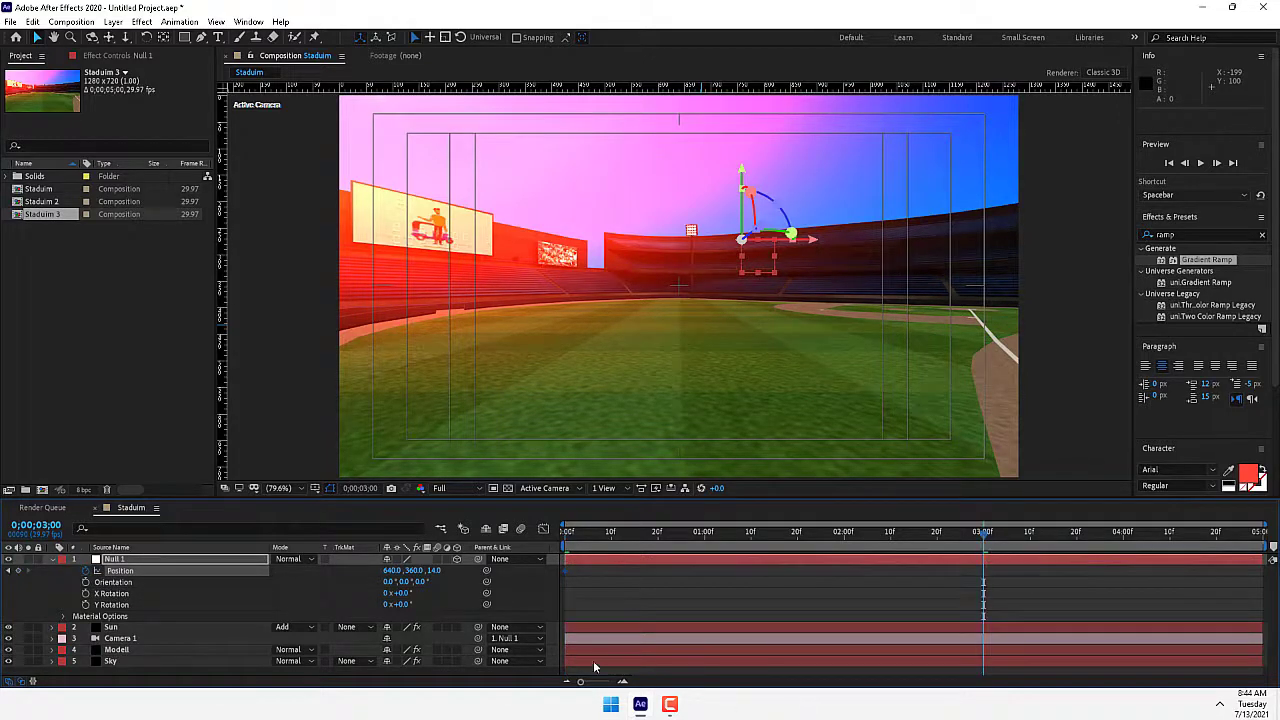
{"action": "left_click_drag", "start_coordinate": [433, 570], "coordinate": [597, 570]}
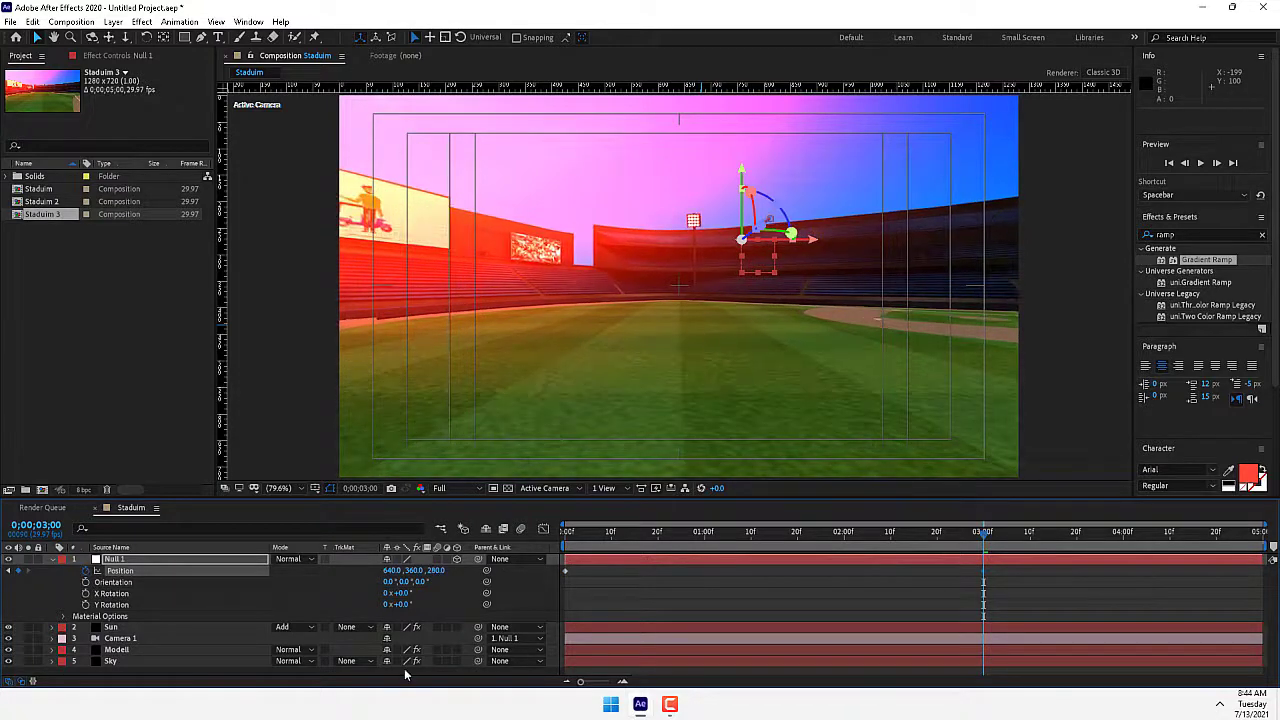
{"action": "left_click", "coordinate": [52, 567]}
{"action": "left_click", "coordinate": [330, 650]}
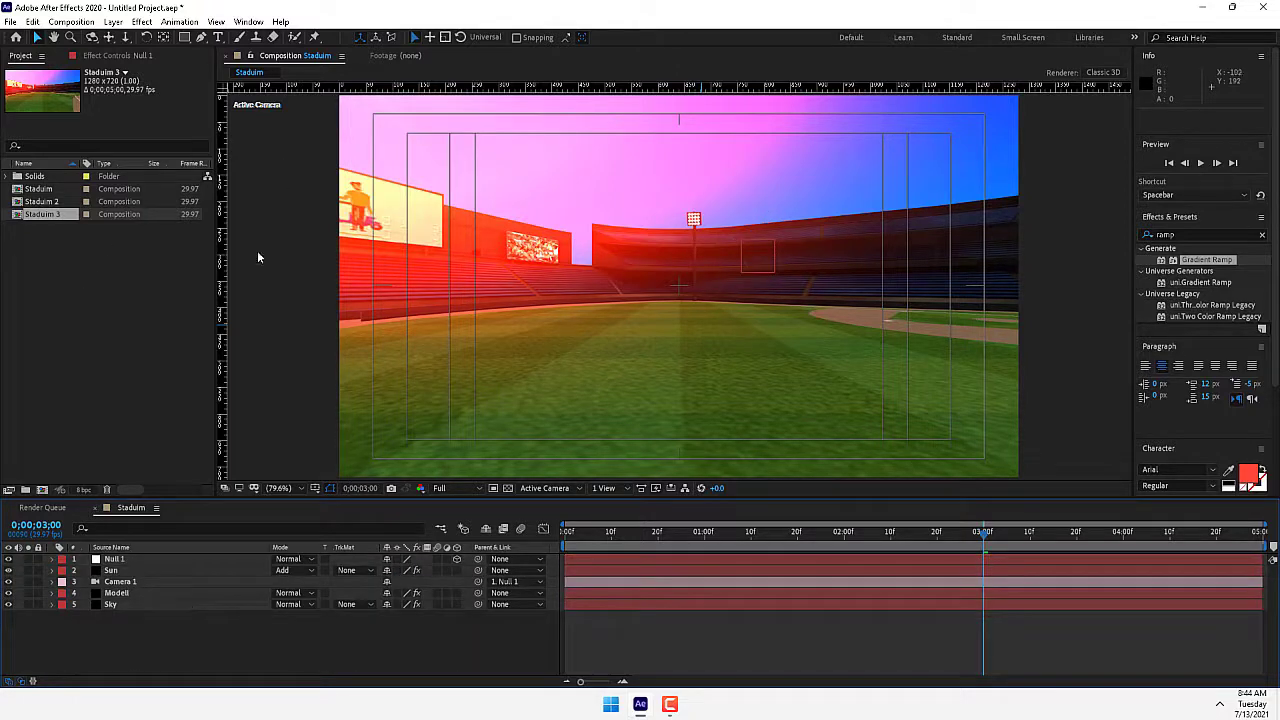
Open the Staduim 2 composition, make its null a 3D layer and reveal the null's rotation properties
{"action": "double_click", "coordinate": [52, 203]}
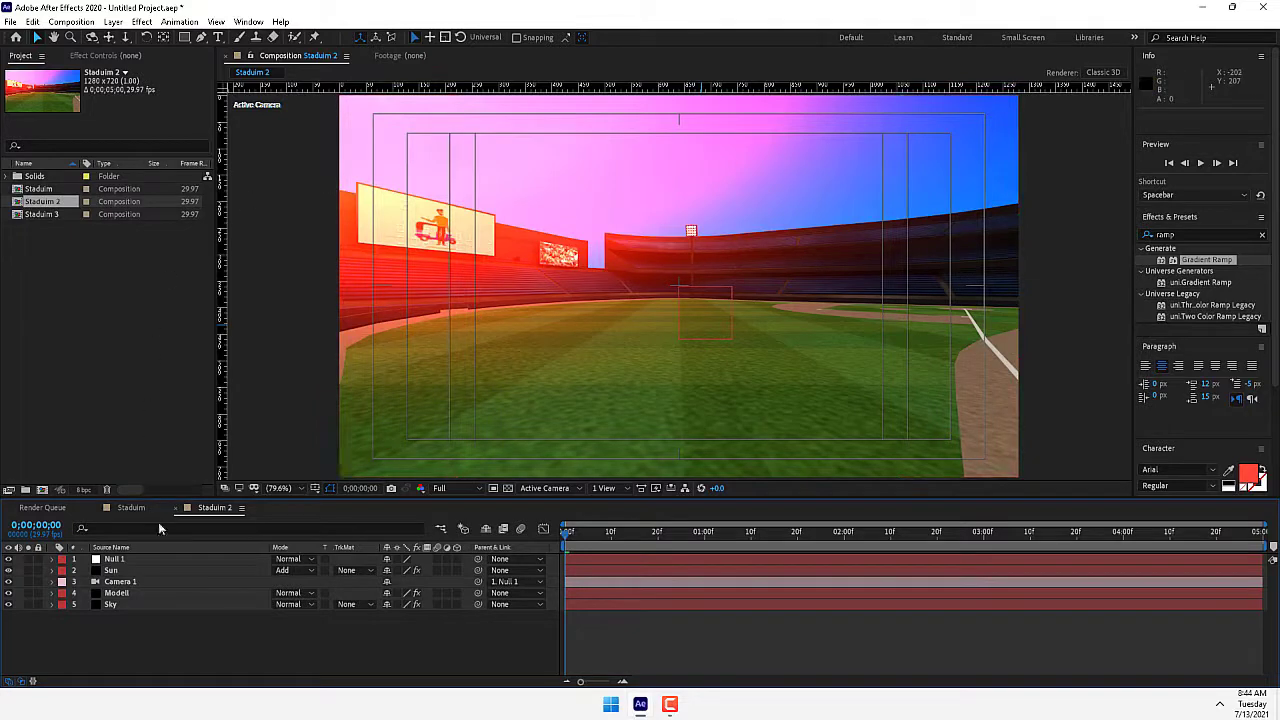
{"action": "left_click", "coordinate": [141, 561]}
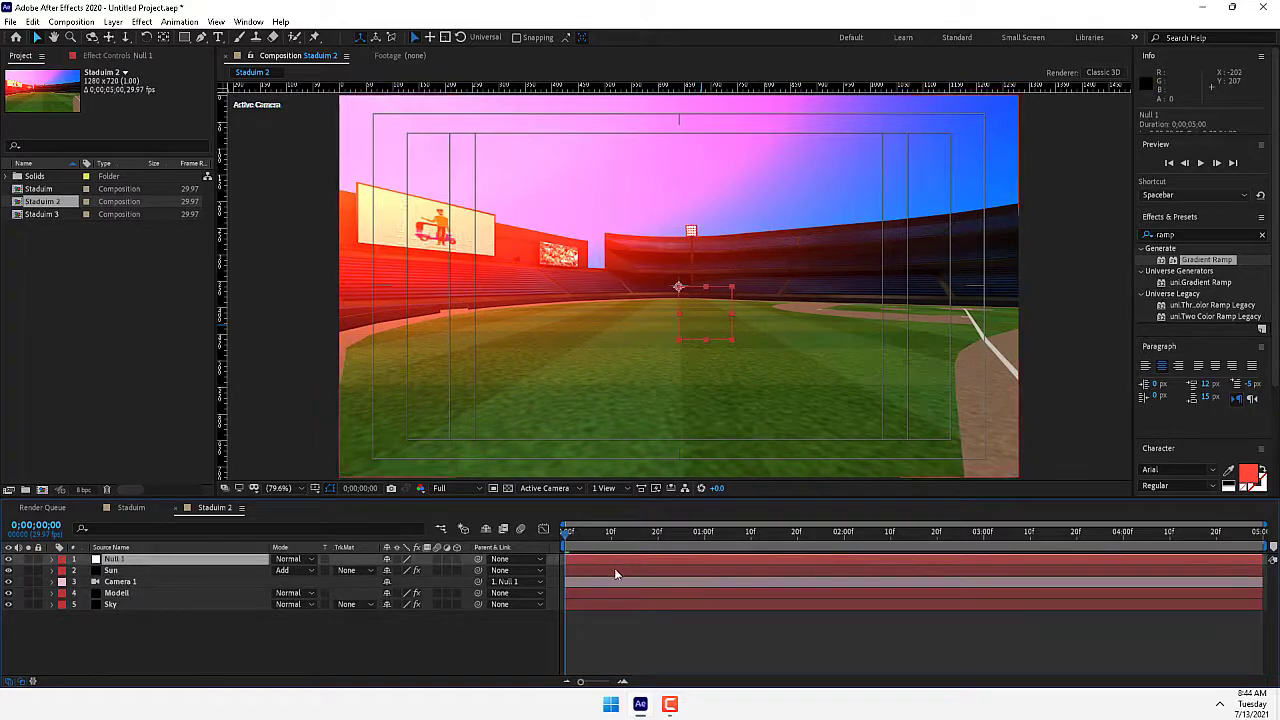
{"action": "left_click", "coordinate": [458, 559]}
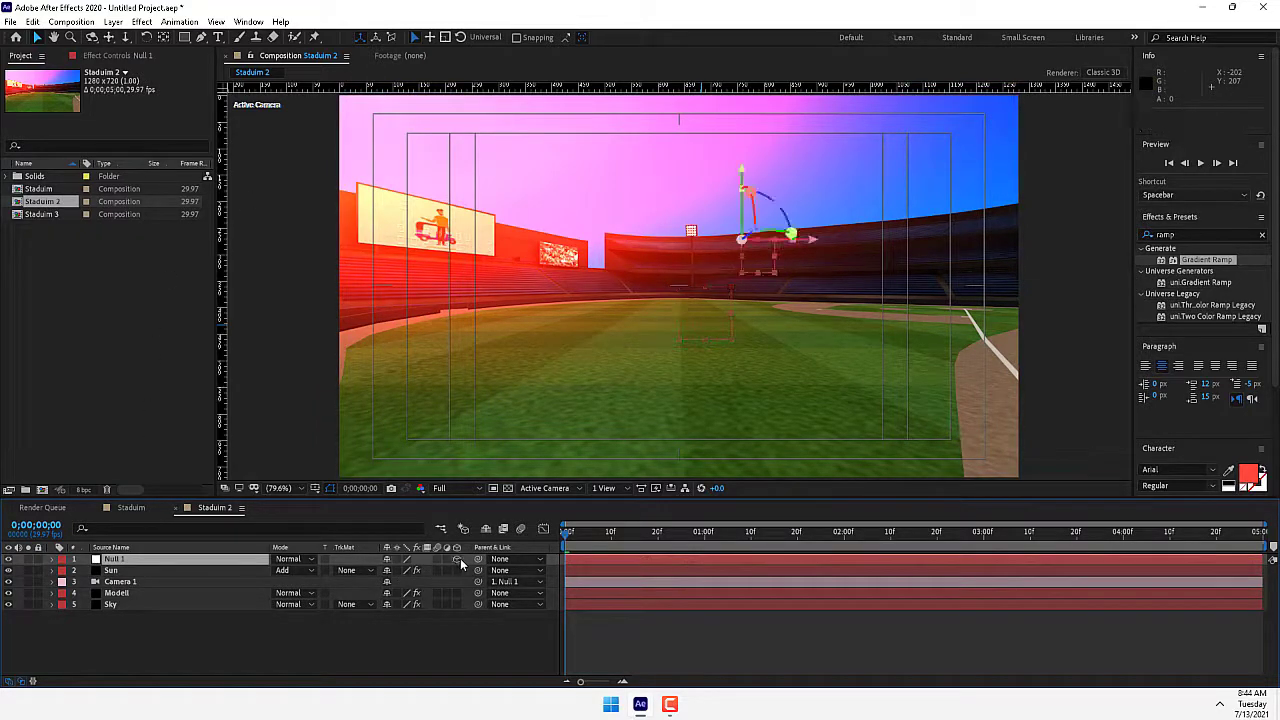
{"action": "key", "text": "r"}
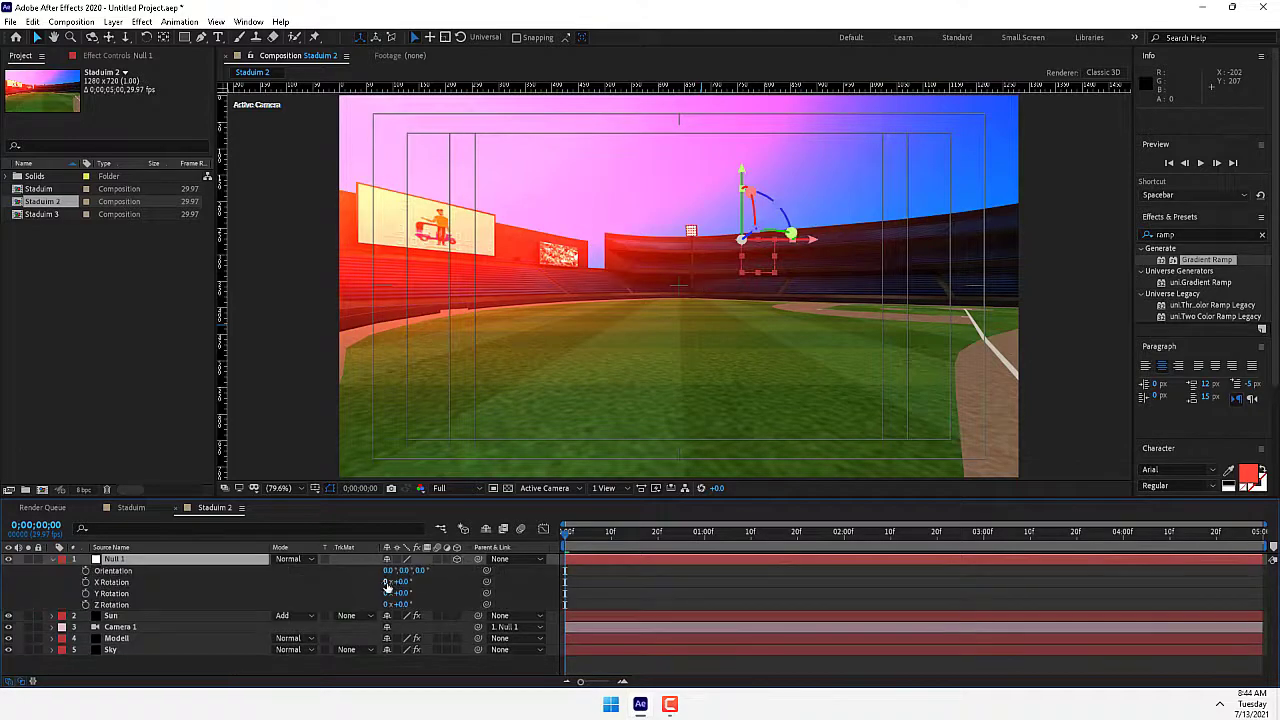
Keyframe the null's Y Rotation from 82° at the start to 0° at 3 seconds and scrub through the motion
{"action": "left_click_drag", "start_coordinate": [398, 593], "coordinate": [465, 597]}
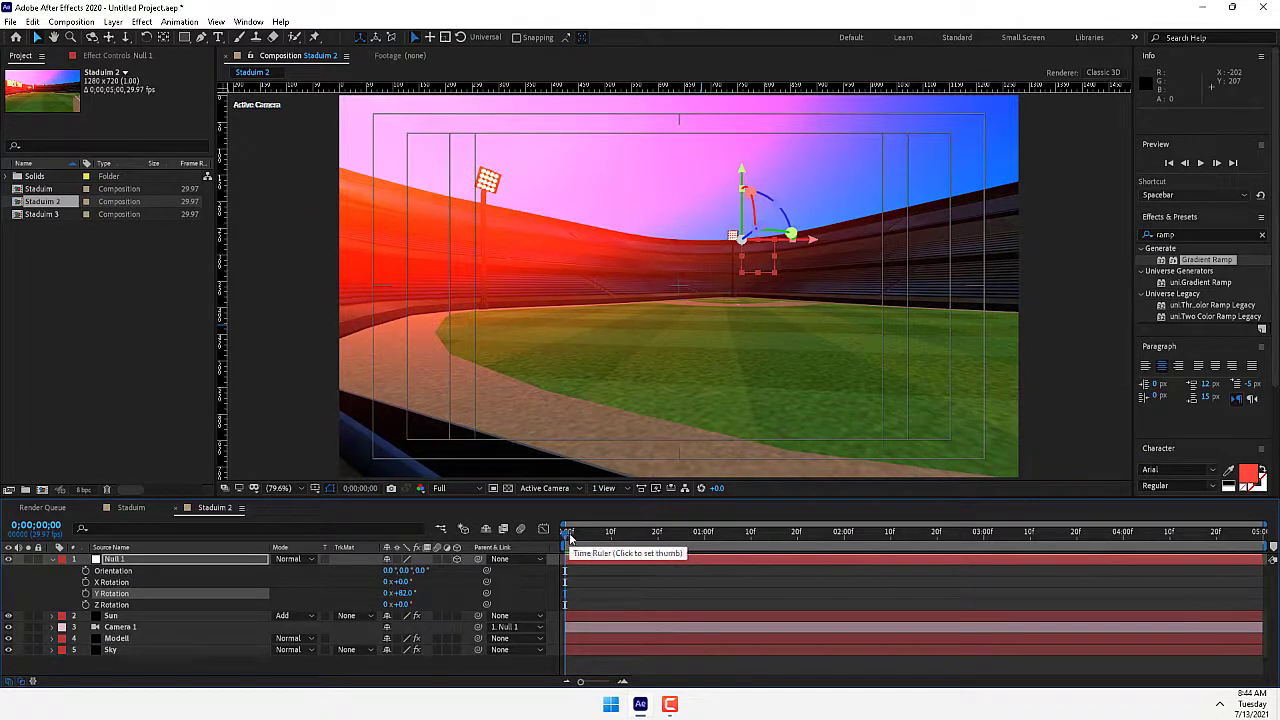
{"action": "key", "text": "r"}
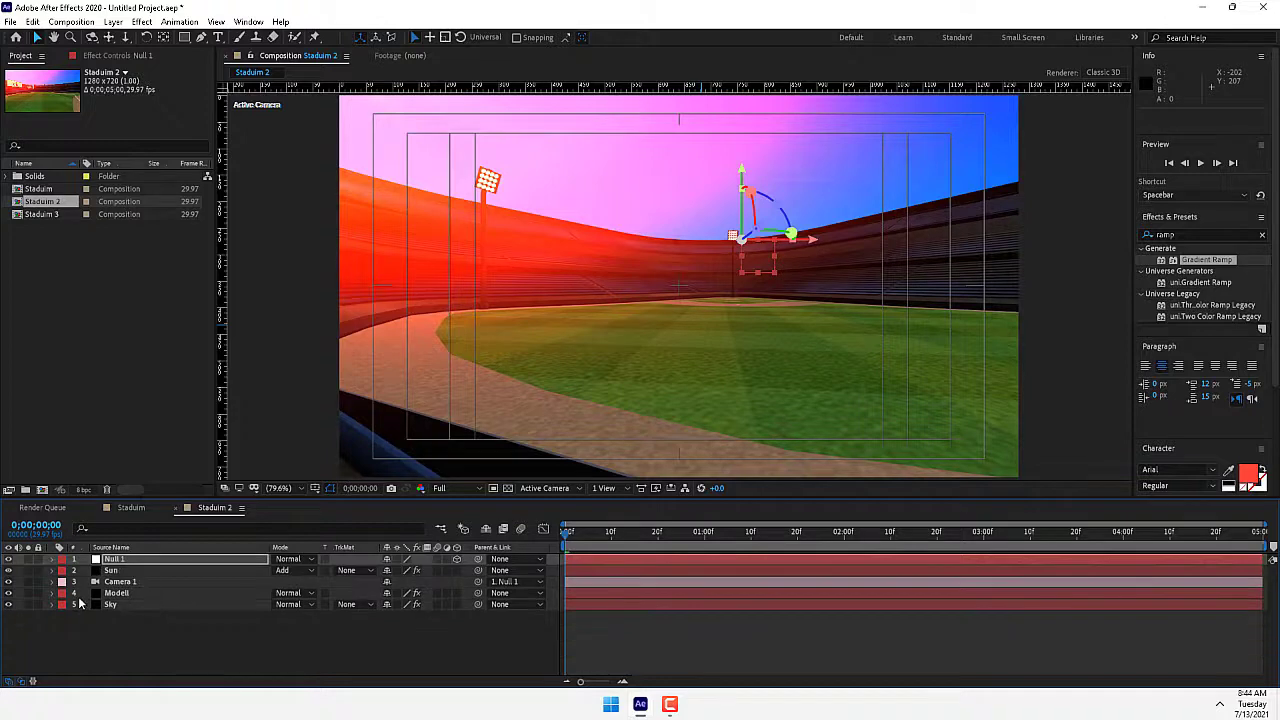
{"action": "key", "text": "r"}
{"action": "left_click", "coordinate": [86, 594]}
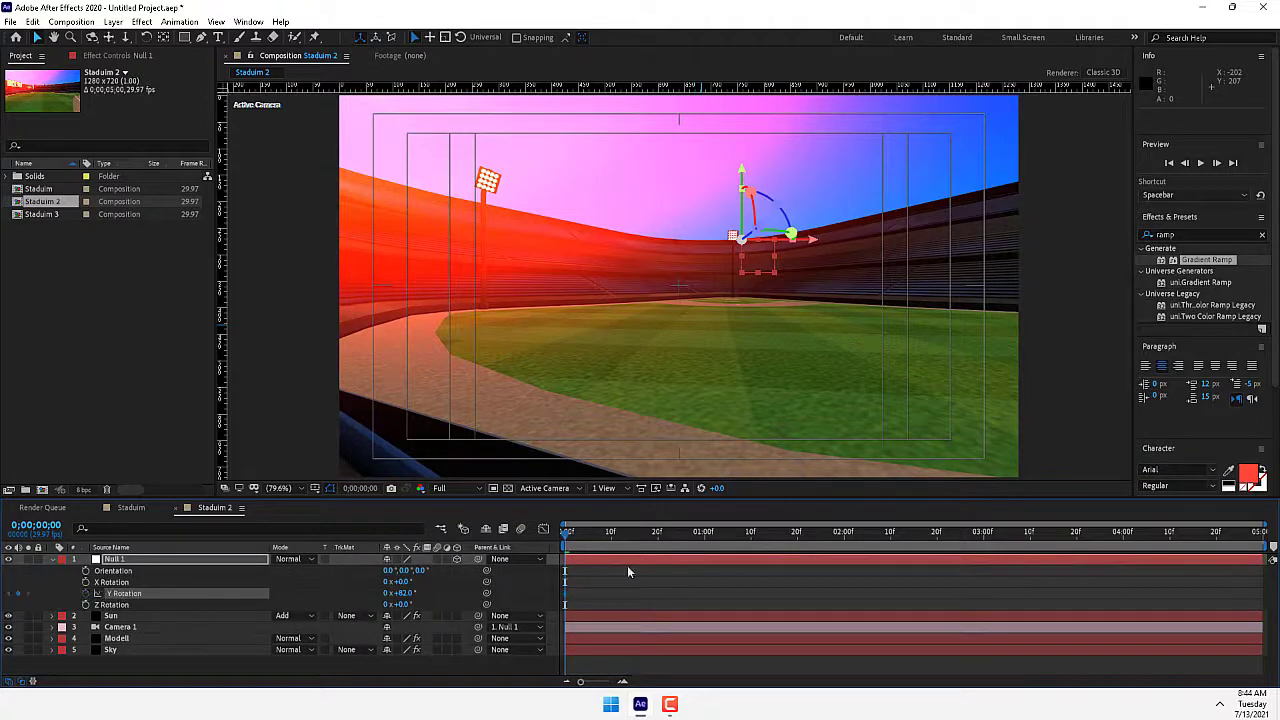
{"action": "left_click", "coordinate": [983, 535]}
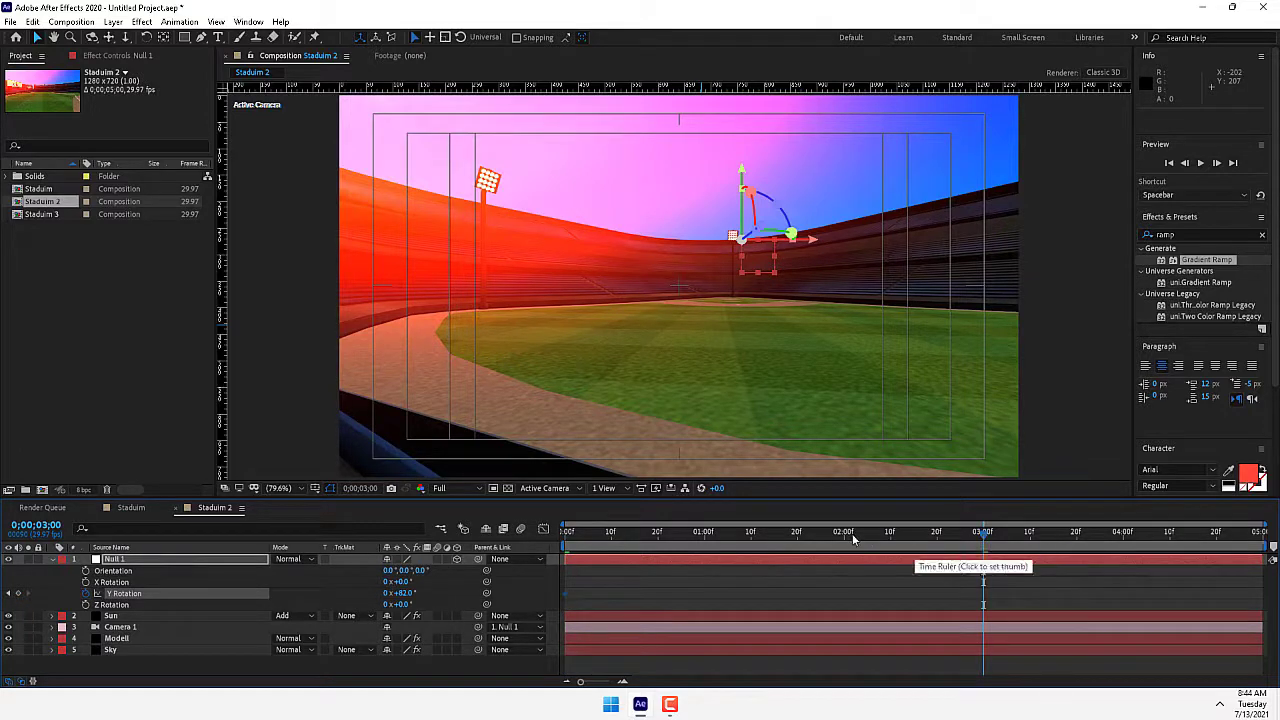
{"action": "left_click", "coordinate": [402, 593]}
{"action": "type", "text": "0"}
{"action": "key", "text": "Return"}
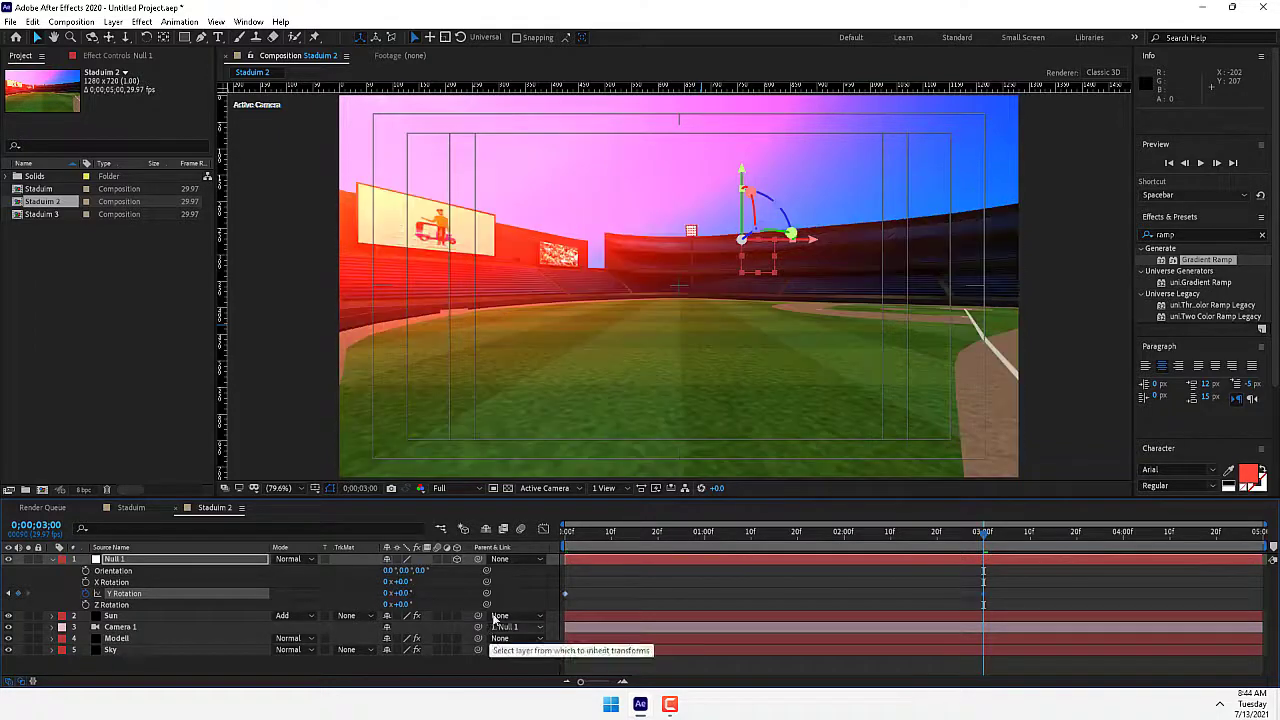
{"action": "left_click_drag", "start_coordinate": [569, 549], "coordinate": [420, 585]}
Move the Sun layer's Knoll Light Factory light source to 4.5, -76.8 and keyframe its location at the start
{"action": "left_click", "coordinate": [115, 615]}
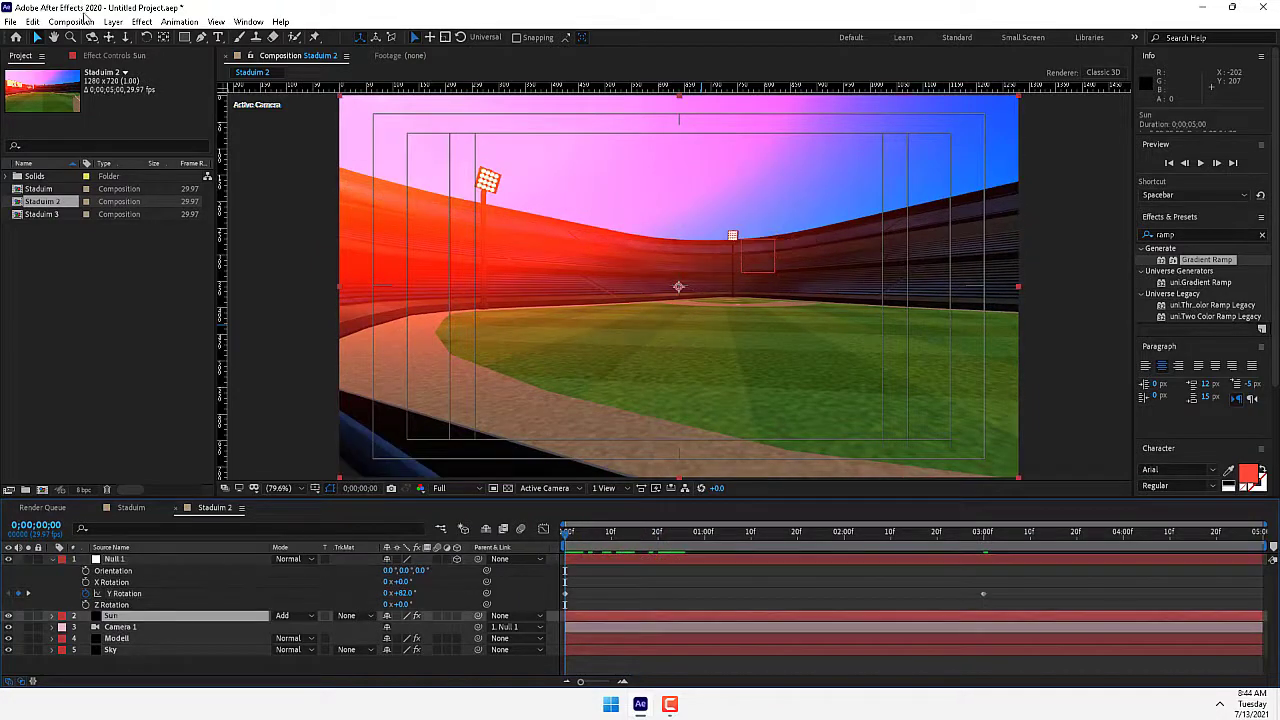
{"action": "left_click", "coordinate": [115, 55]}
{"action": "left_click", "coordinate": [60, 84]}
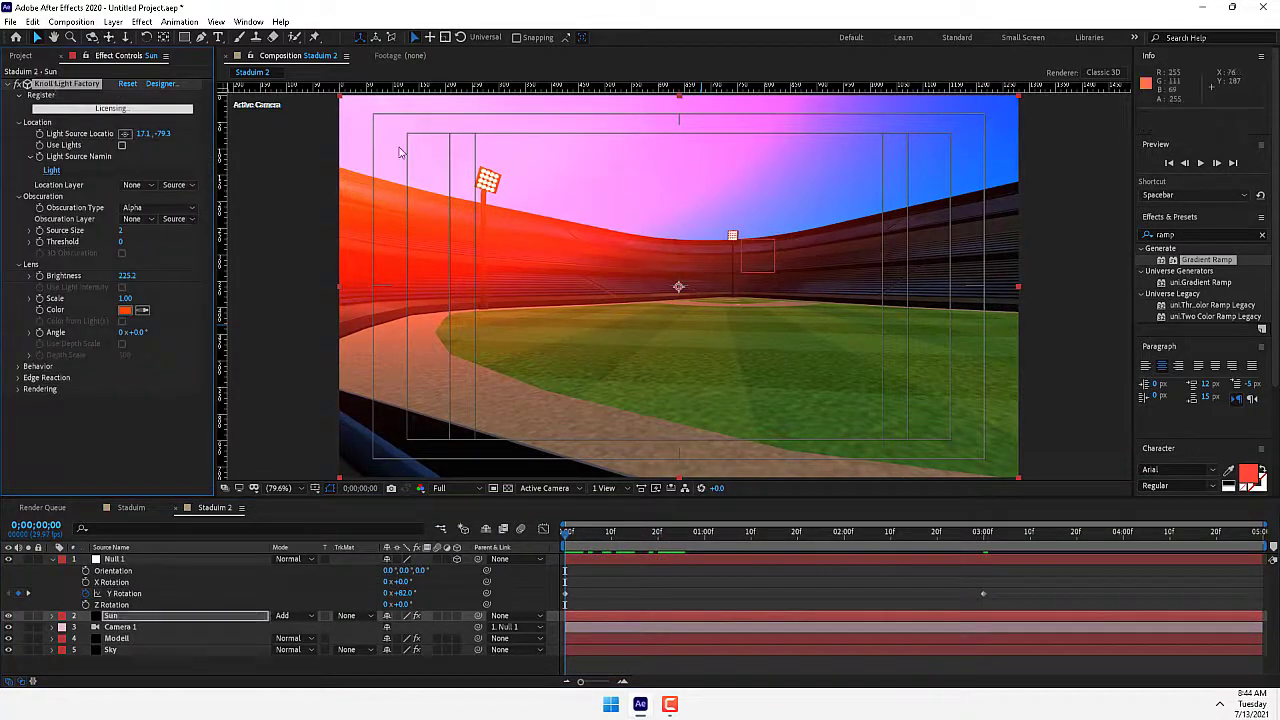
{"action": "left_click_drag", "start_coordinate": [384, 204], "coordinate": [534, 303]}
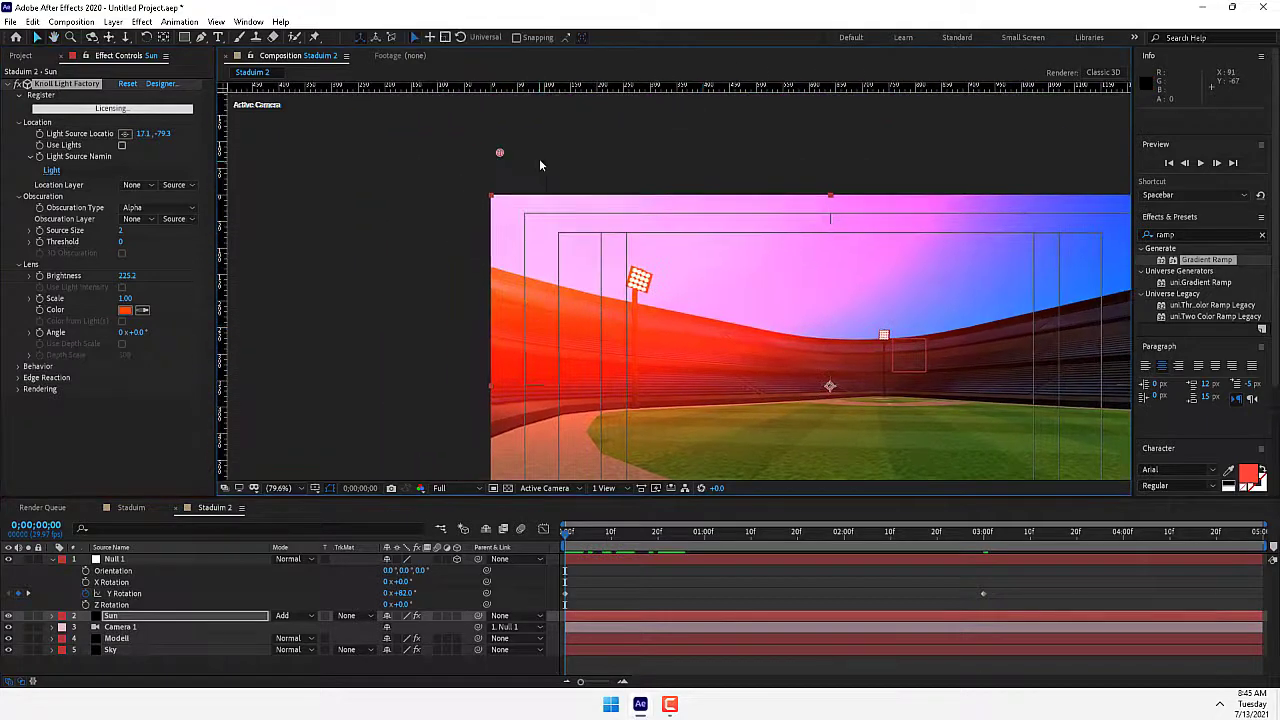
{"action": "left_click_drag", "start_coordinate": [497, 153], "coordinate": [491, 152]}
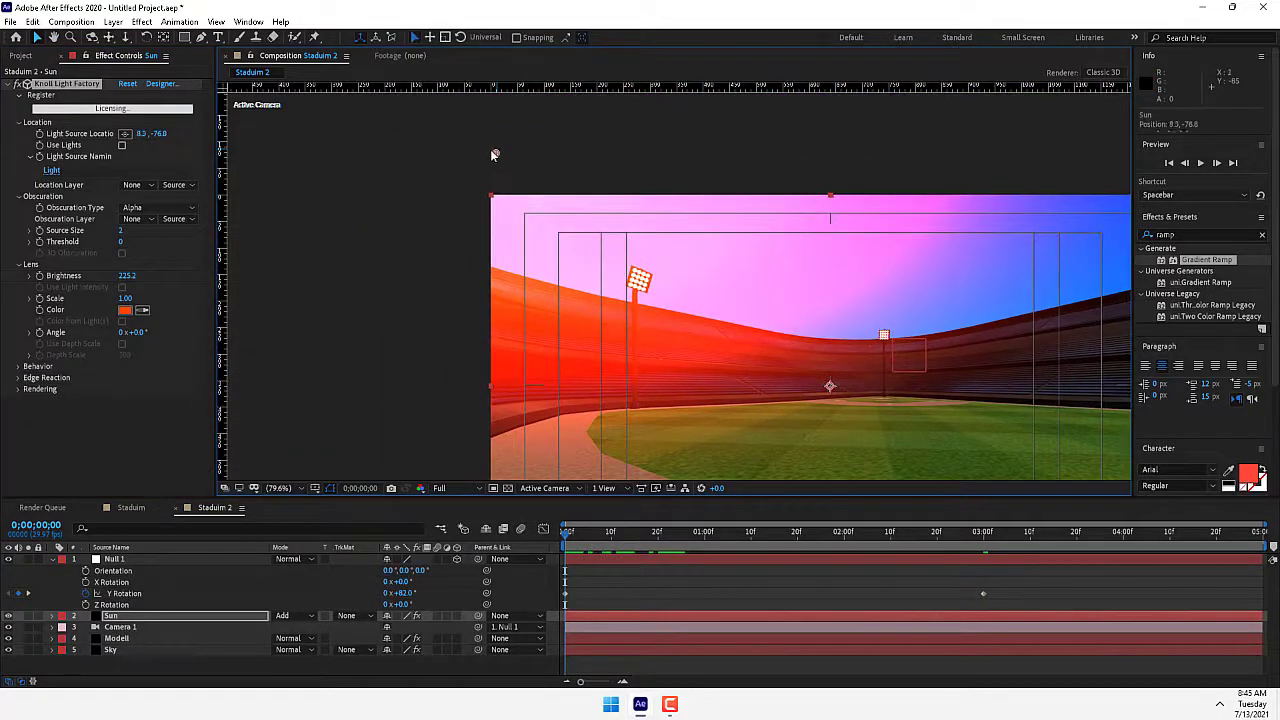
{"action": "left_click", "coordinate": [39, 134]}
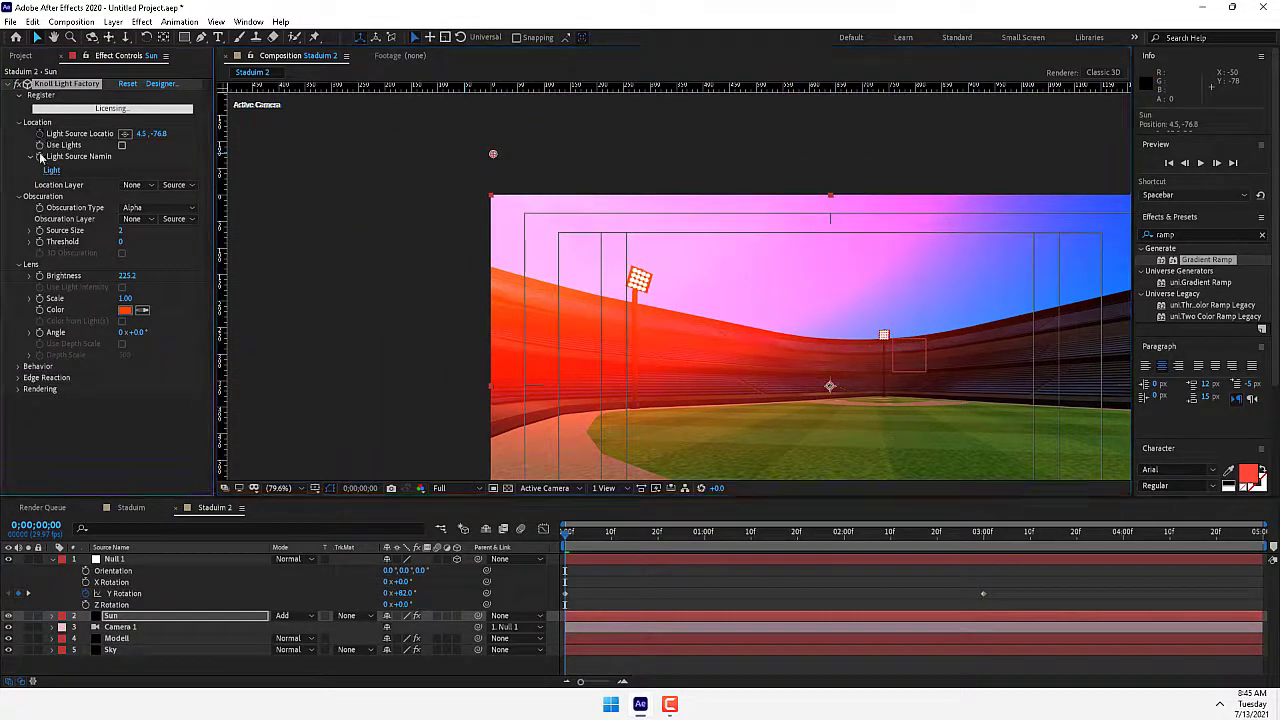
Move the Sun's light source to 1253.5, -134.6 at 3 seconds and scrub through the animation
{"action": "left_click", "coordinate": [984, 533]}
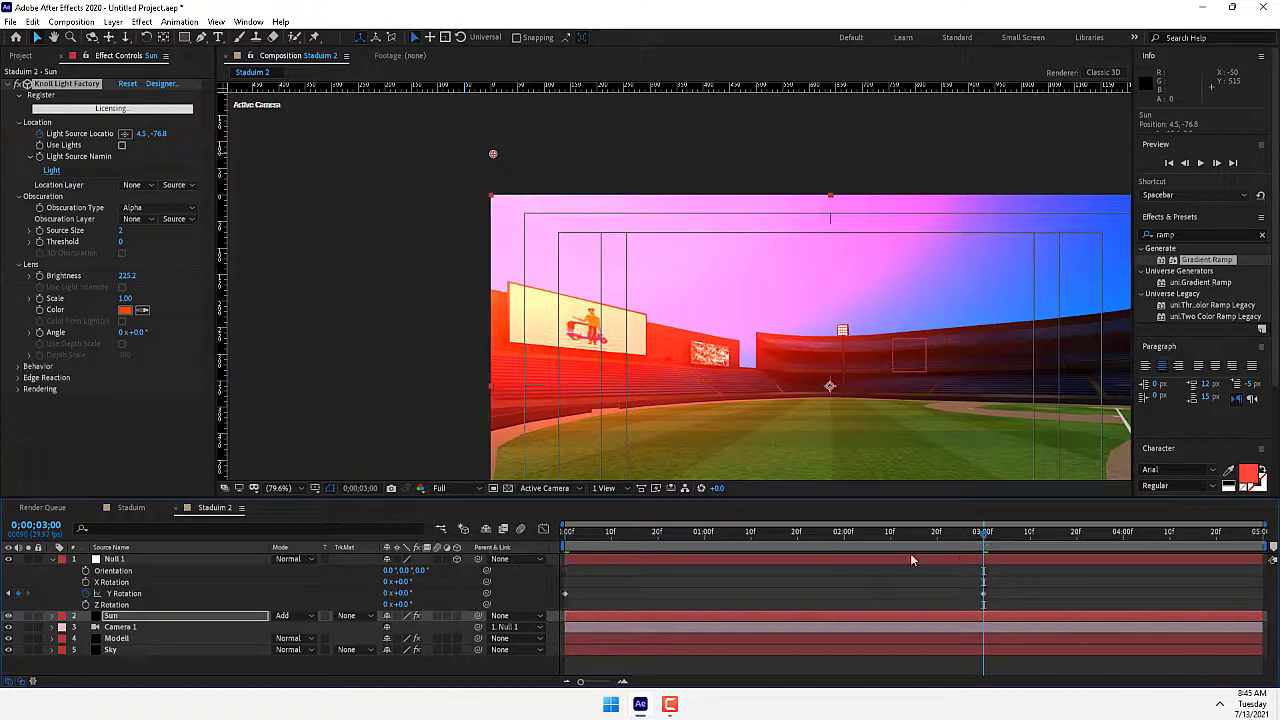
{"action": "left_click_drag", "start_coordinate": [493, 157], "coordinate": [1160, 127]}
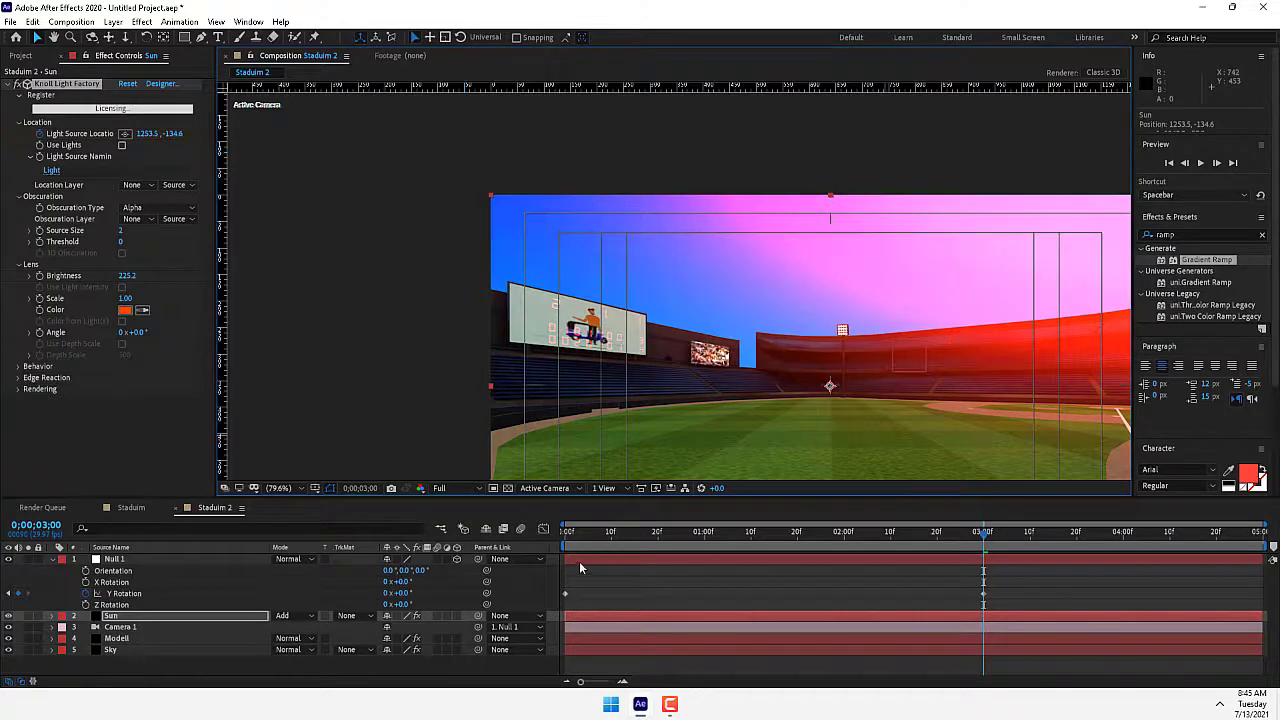
{"action": "left_click", "coordinate": [607, 533]}
{"action": "left_click_drag", "start_coordinate": [617, 533], "coordinate": [962, 538]}
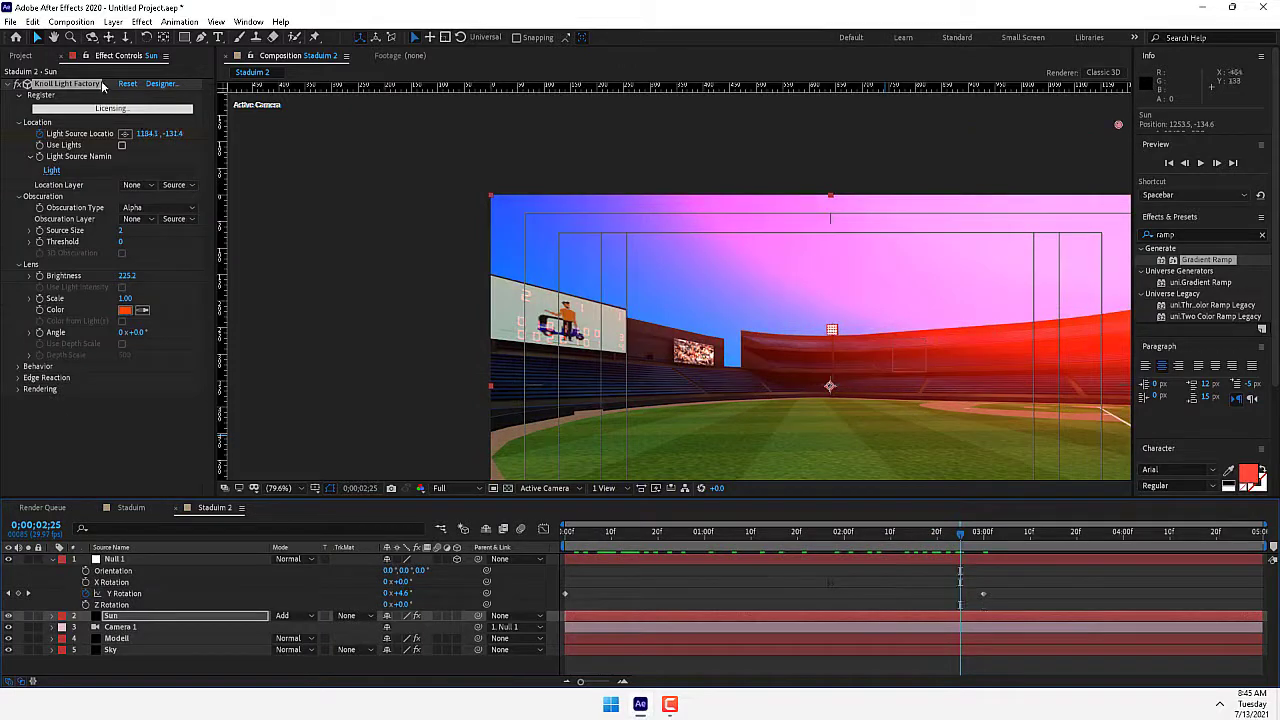
Open the Staduim 3 composition, make its null a 3D layer and reveal the null's Position property
{"action": "left_click", "coordinate": [20, 55]}
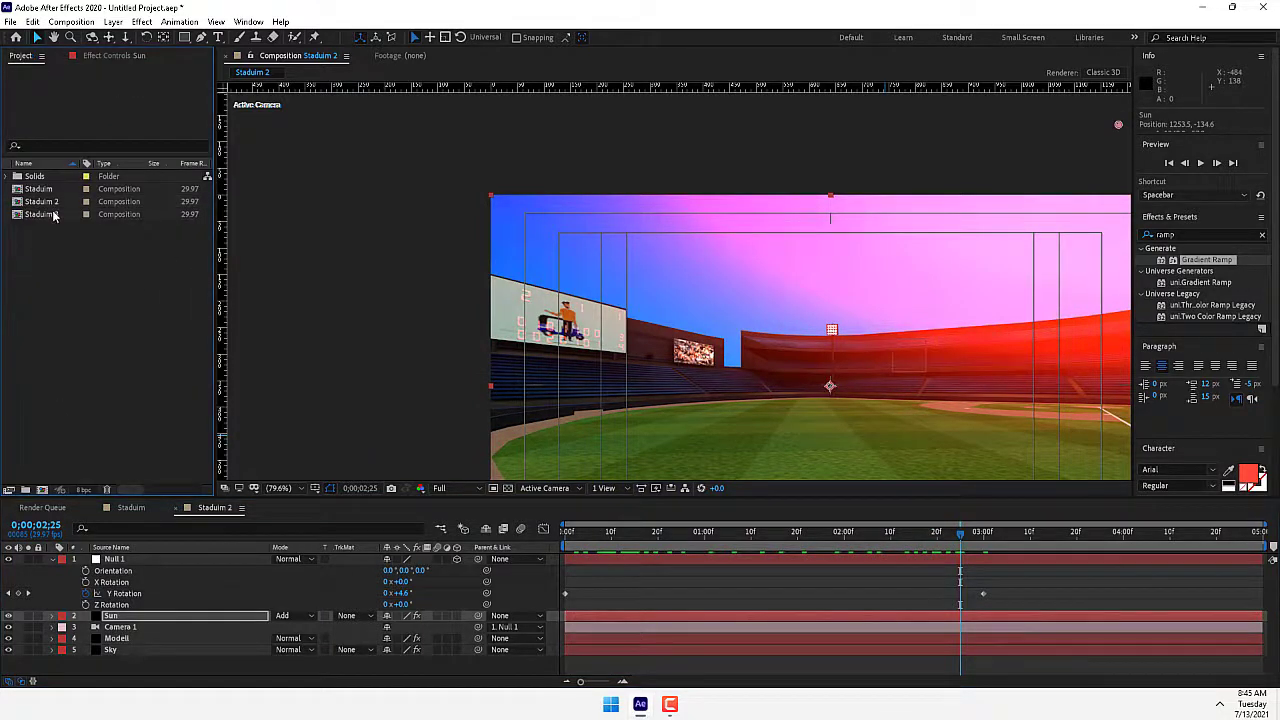
{"action": "double_click", "coordinate": [55, 216]}
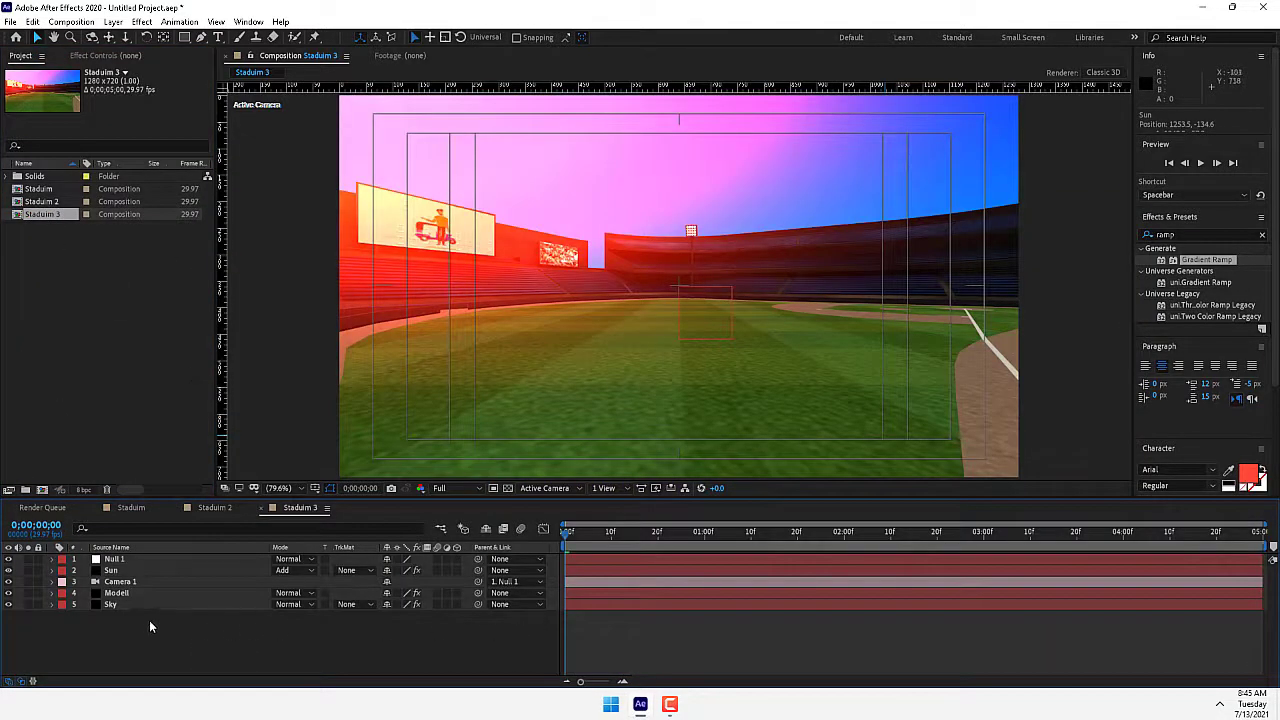
{"action": "left_click", "coordinate": [112, 559]}
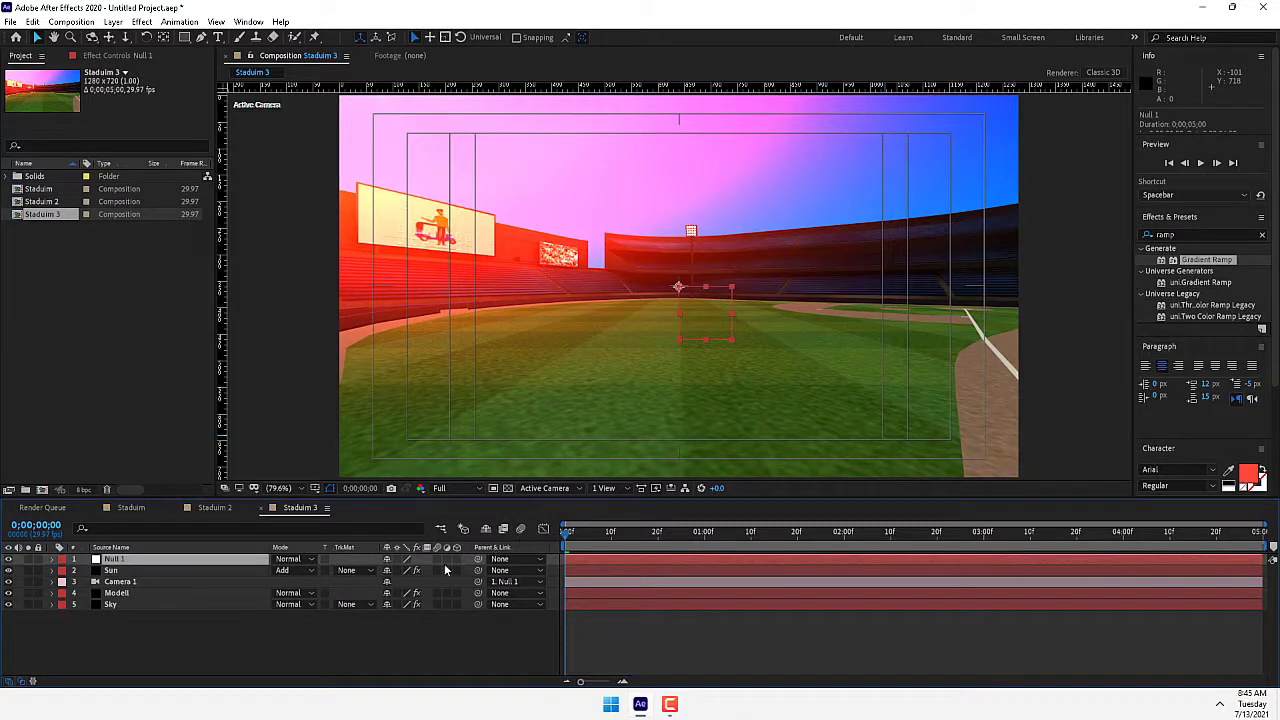
{"action": "left_click", "coordinate": [457, 560]}
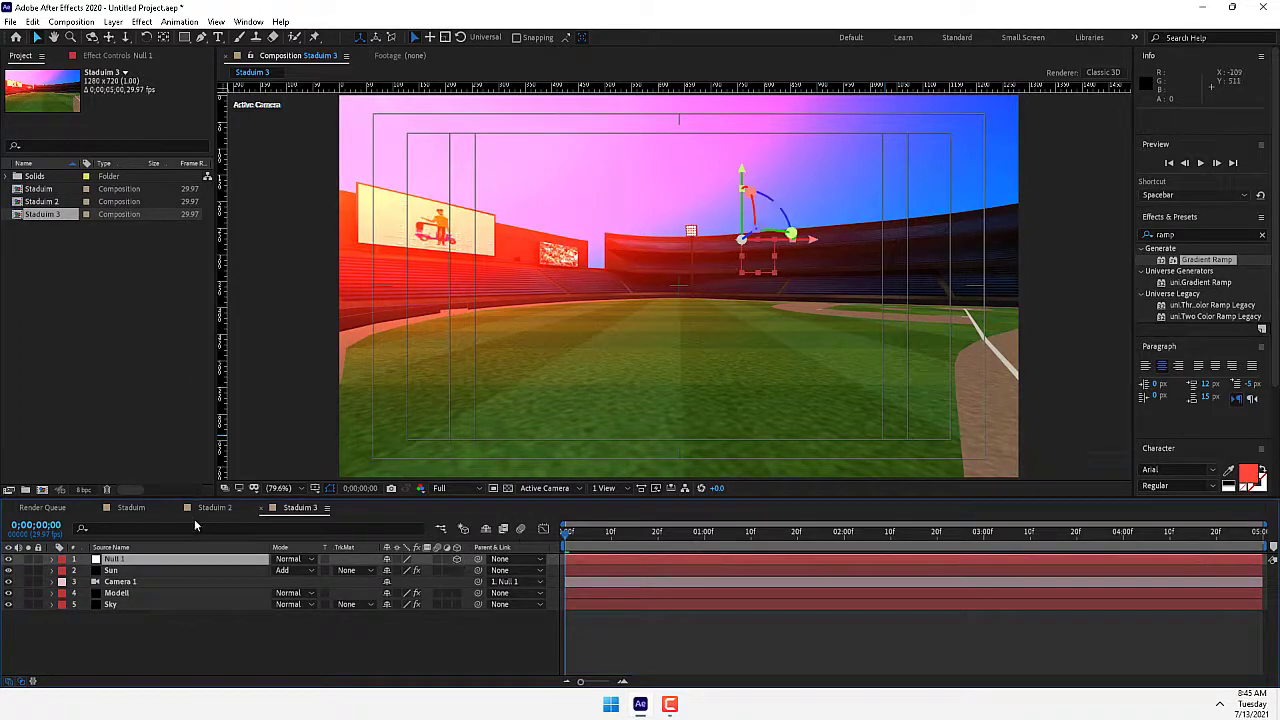
{"action": "key", "text": "p"}
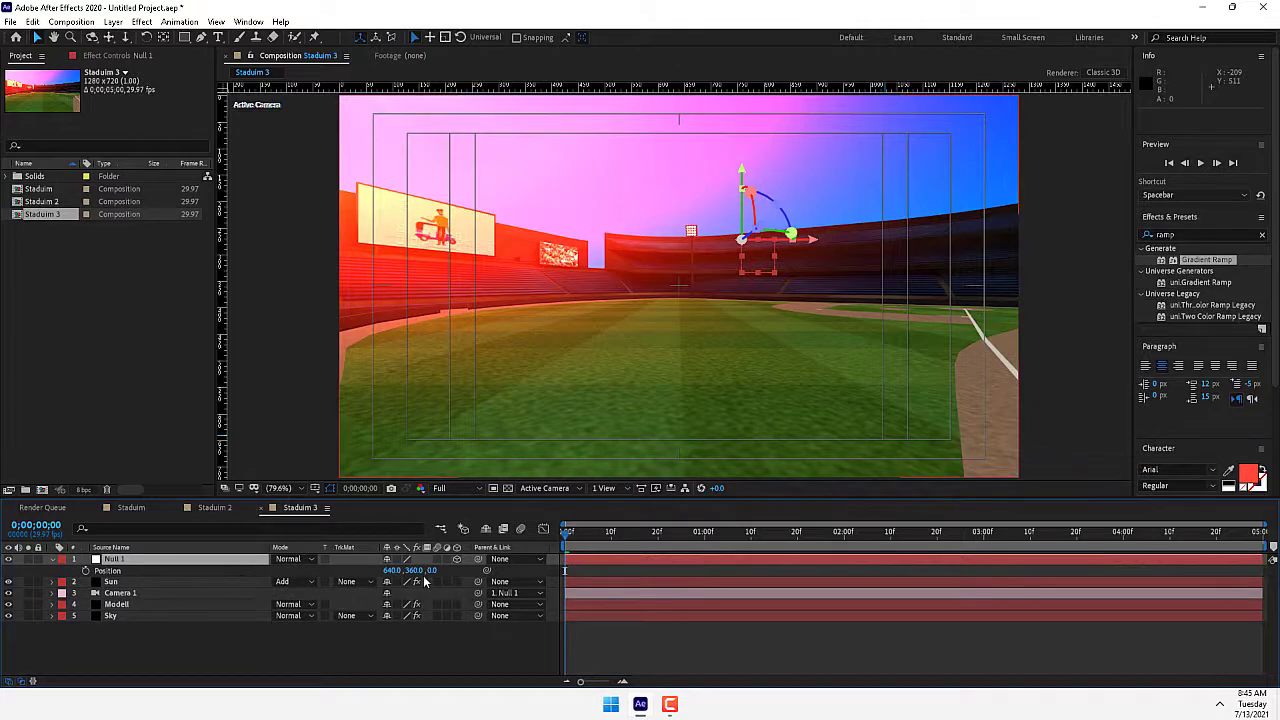
Set the null's position to -63, 210, 773.3 in Staduim 3 and keyframe it at the start
{"action": "left_click_drag", "start_coordinate": [430, 570], "coordinate": [56, 592]}
{"action": "left_click_drag", "start_coordinate": [414, 570], "coordinate": [320, 580]}
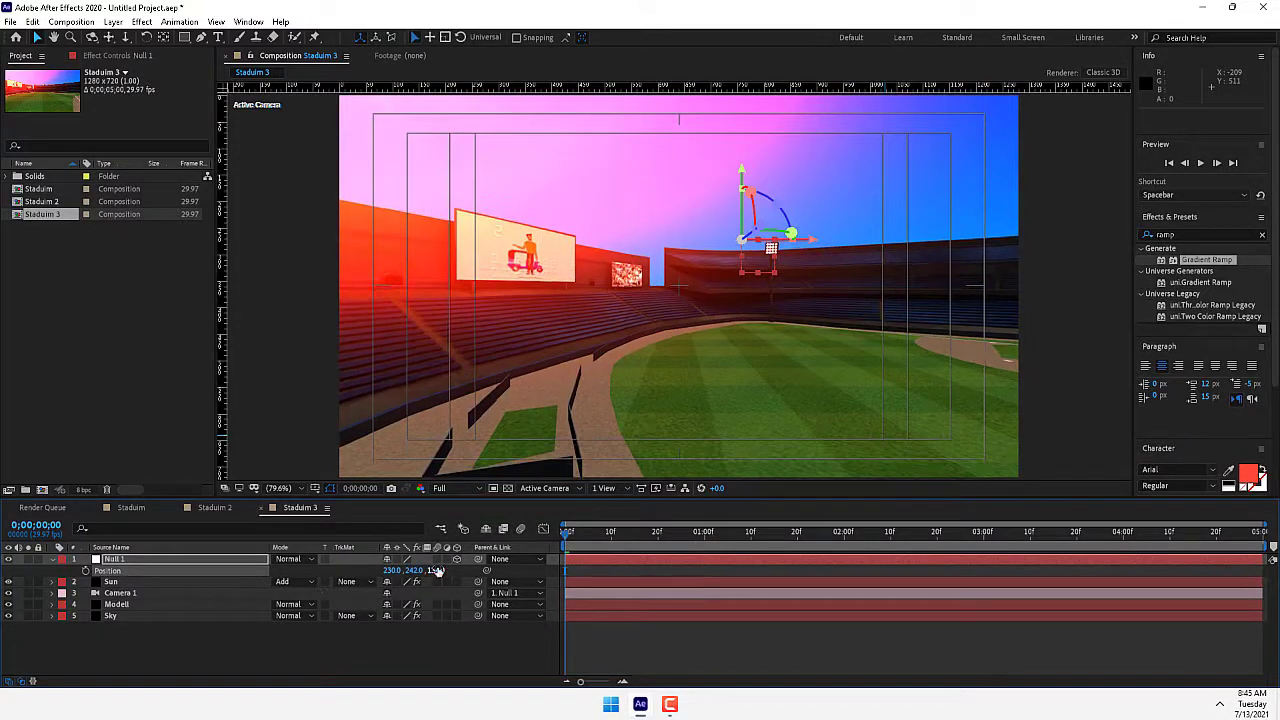
{"action": "left_click_drag", "start_coordinate": [437, 570], "coordinate": [230, 571]}
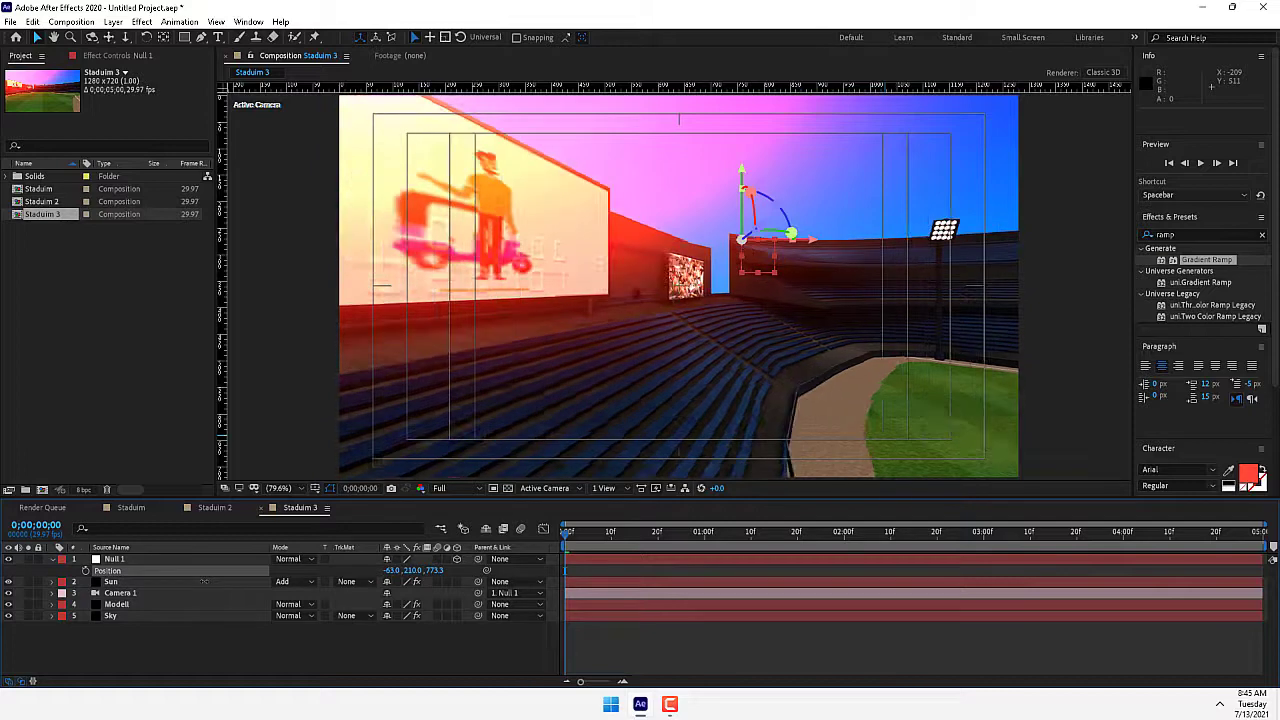
{"action": "left_click", "coordinate": [80, 570]}
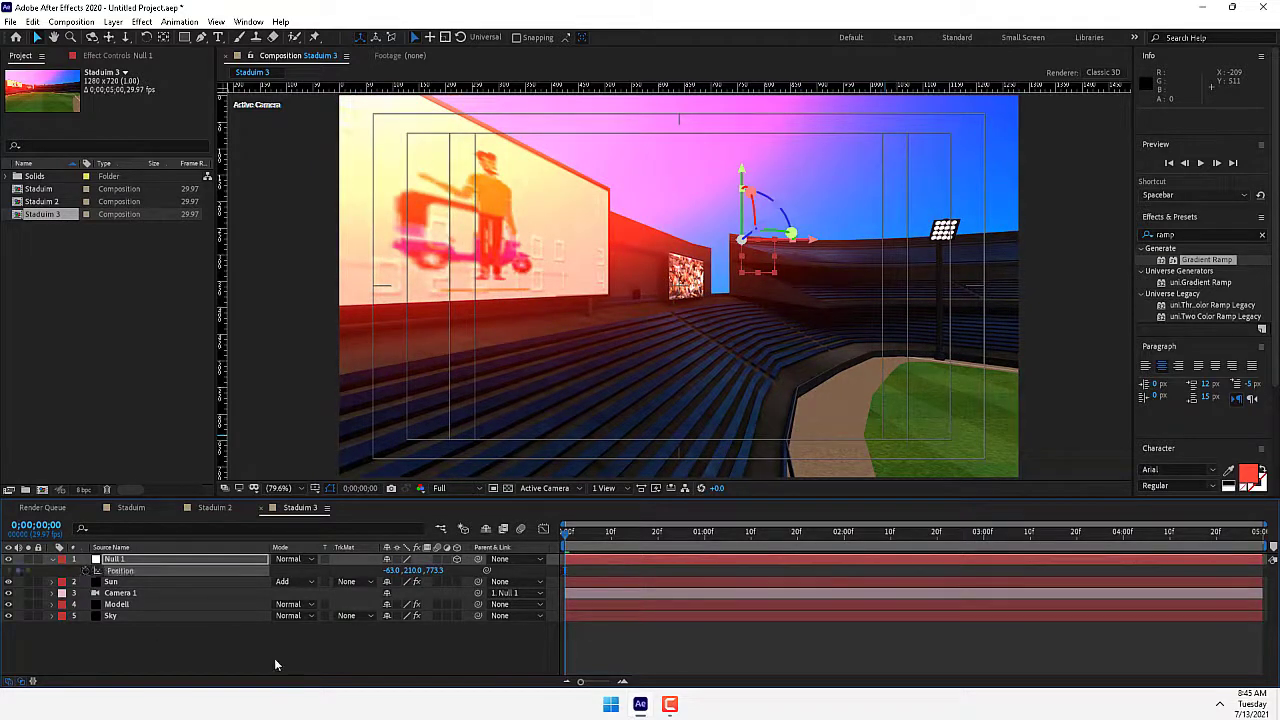
Set the null's position to 414, 393, 773.3 at 3 seconds in Staduim 3
{"action": "left_click", "coordinate": [982, 534]}
{"action": "left_click_drag", "start_coordinate": [392, 570], "coordinate": [577, 570]}
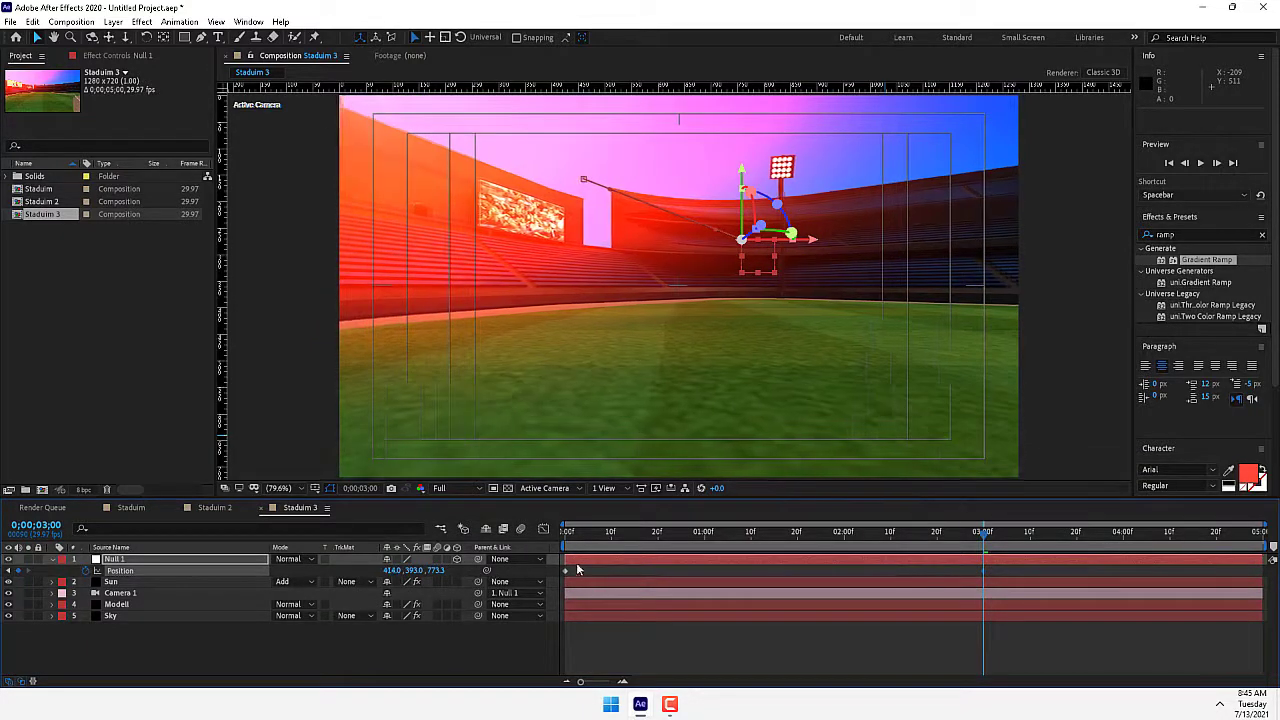
{"action": "left_click", "coordinate": [464, 647]}
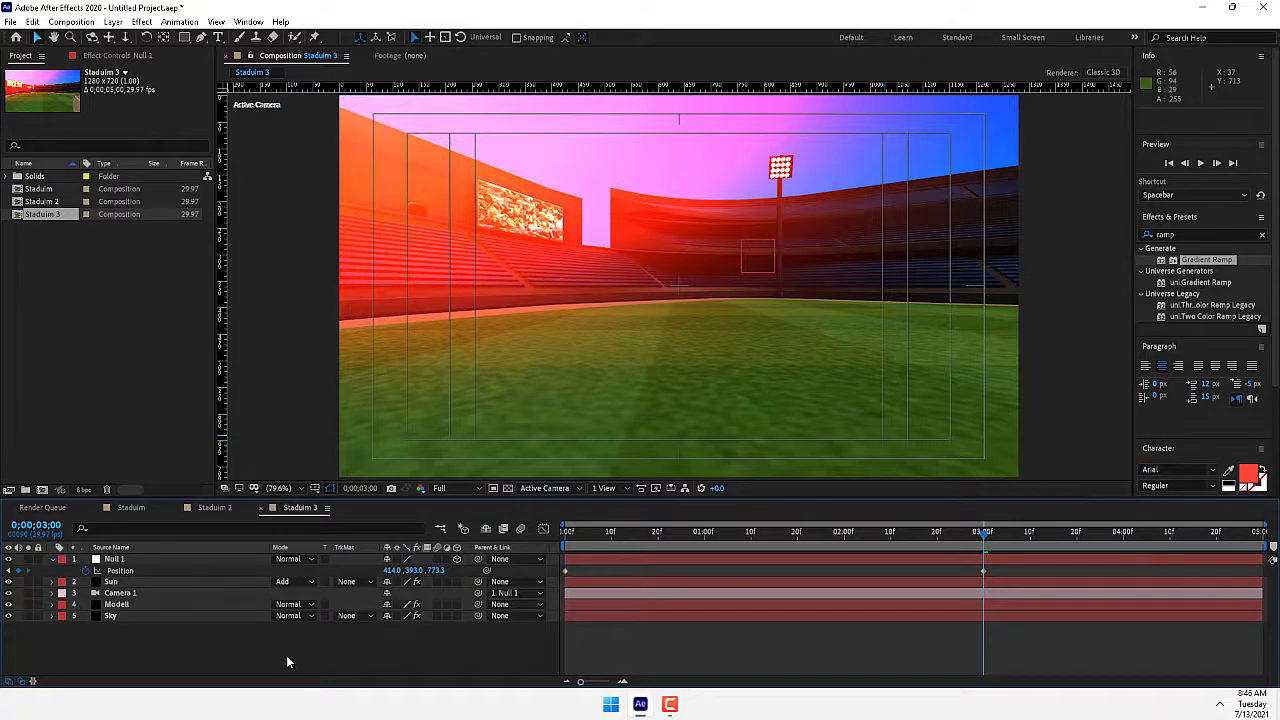
Create a new 1280 x 720 composition named Final shot with a duration of 10 seconds
{"action": "key", "text": "ctrl+k"}
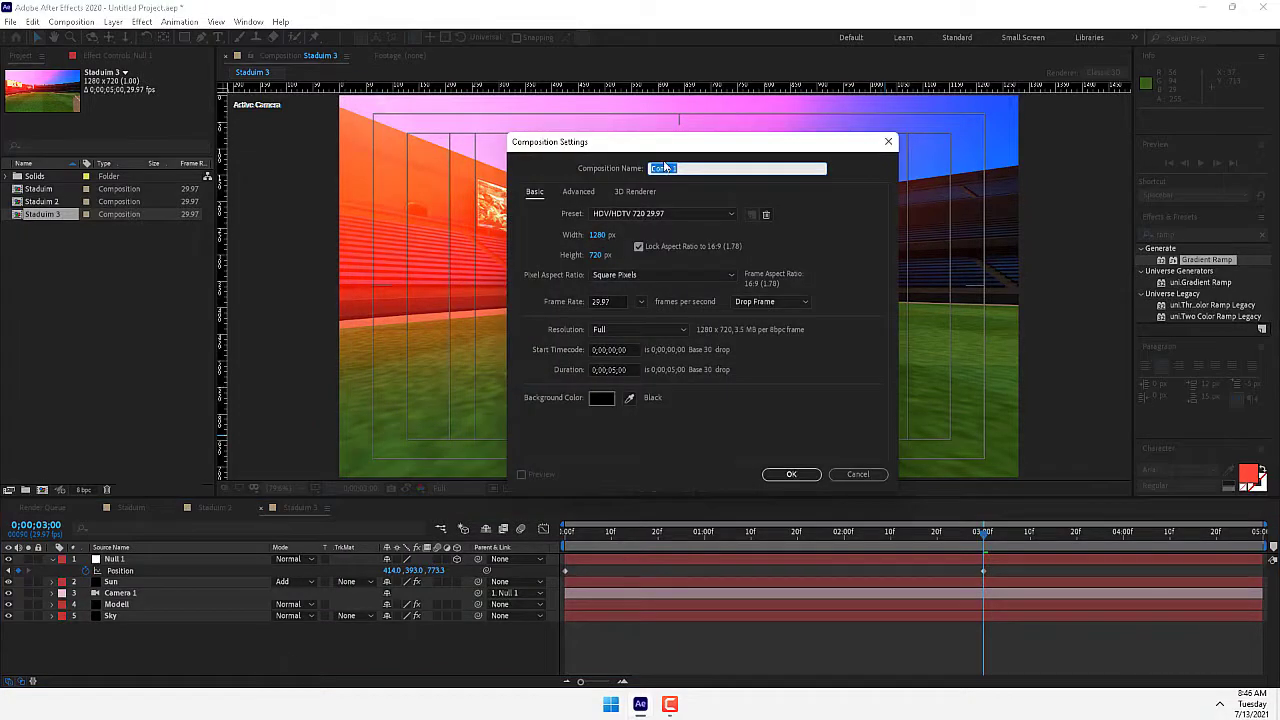
{"action": "type", "text": "Final shot"}
{"action": "left_click", "coordinate": [617, 369]}
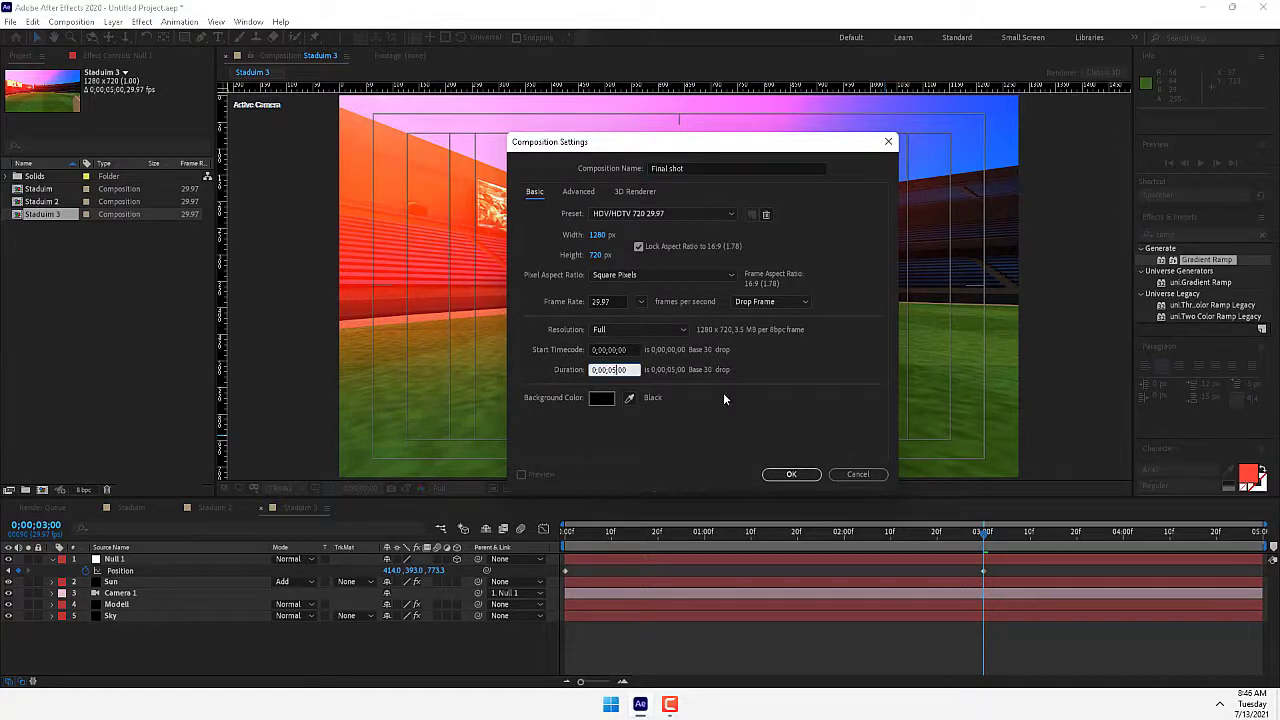
{"action": "key", "text": "BackSpace"}
{"action": "key", "text": "BackSpace"}
{"action": "type", "text": "10"}
{"action": "key", "text": "Return"}
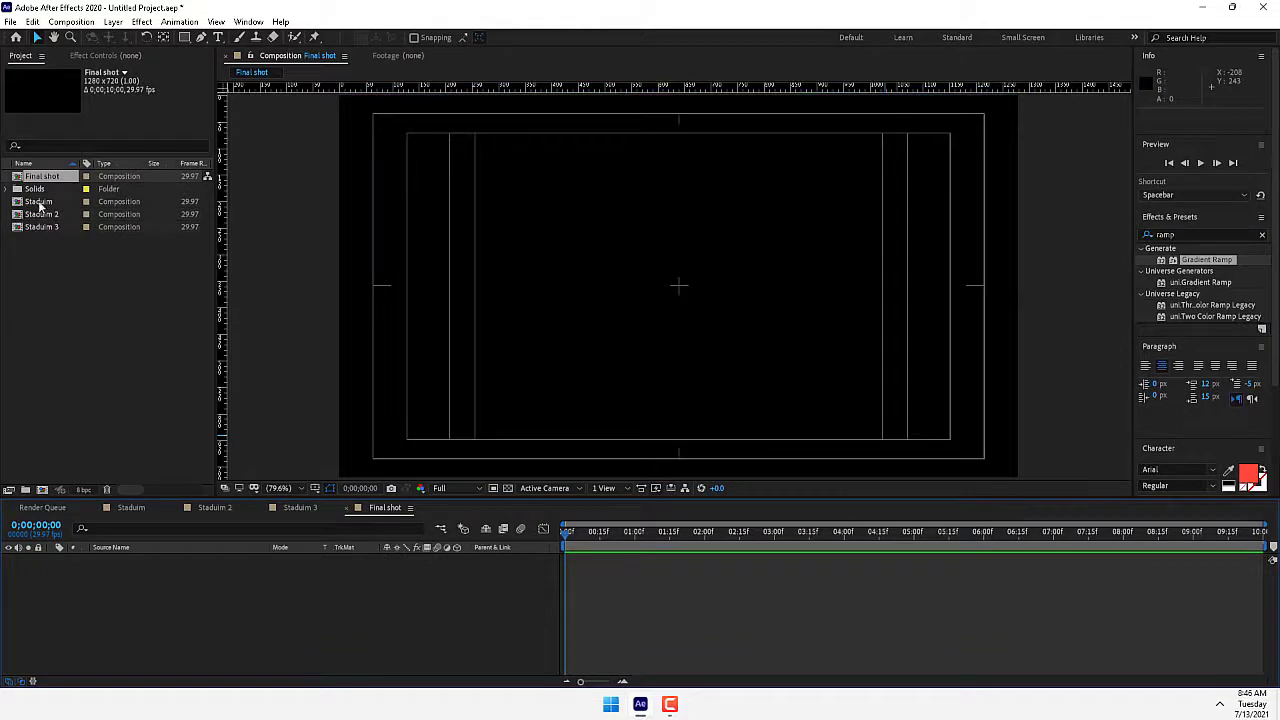
Add the Staduim, Staduim 2 and Staduim 3 compositions as layers to Final shot, with Staduim 3 on top
{"action": "left_click_drag", "start_coordinate": [40, 205], "coordinate": [220, 585]}
{"action": "left_click_drag", "start_coordinate": [40, 214], "coordinate": [329, 563]}
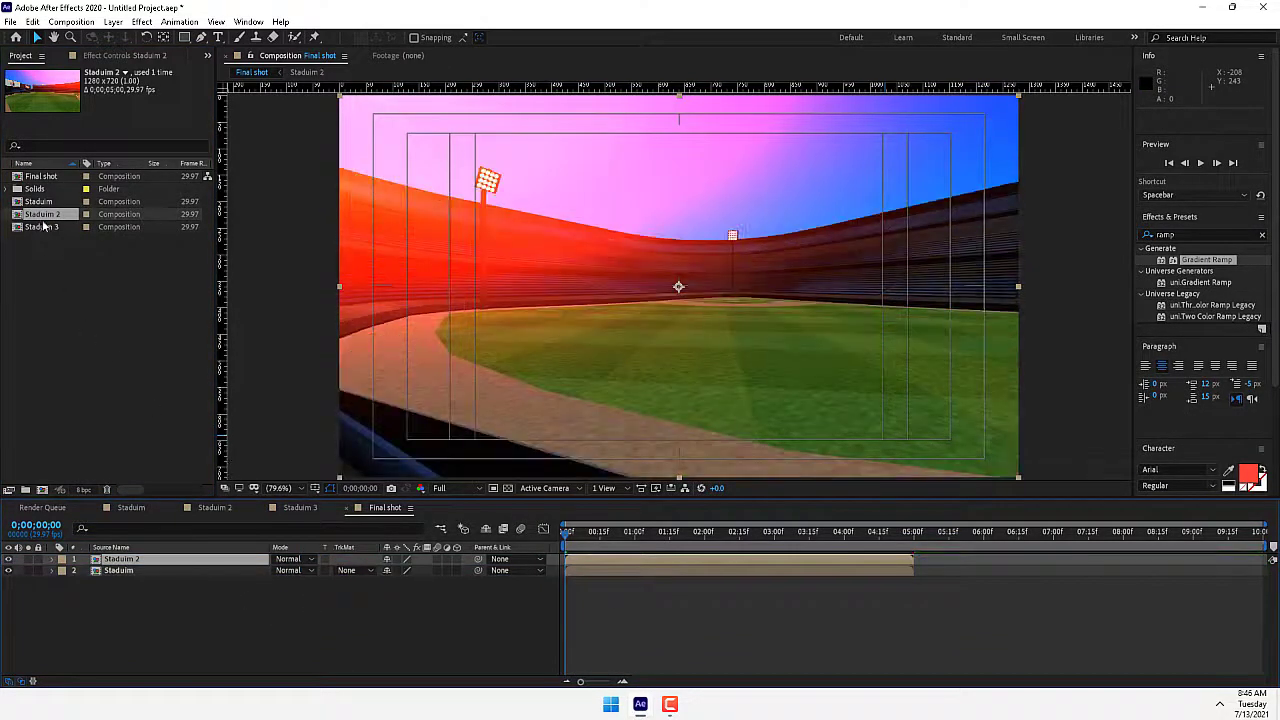
{"action": "left_click_drag", "start_coordinate": [43, 228], "coordinate": [280, 575]}
Shift the Staduim 2 and Staduim 3 layers together to start about 2;12 into the timeline
{"action": "left_click", "coordinate": [173, 568], "text": "shift"}
{"action": "left_click_drag", "start_coordinate": [642, 561], "coordinate": [798, 565]}
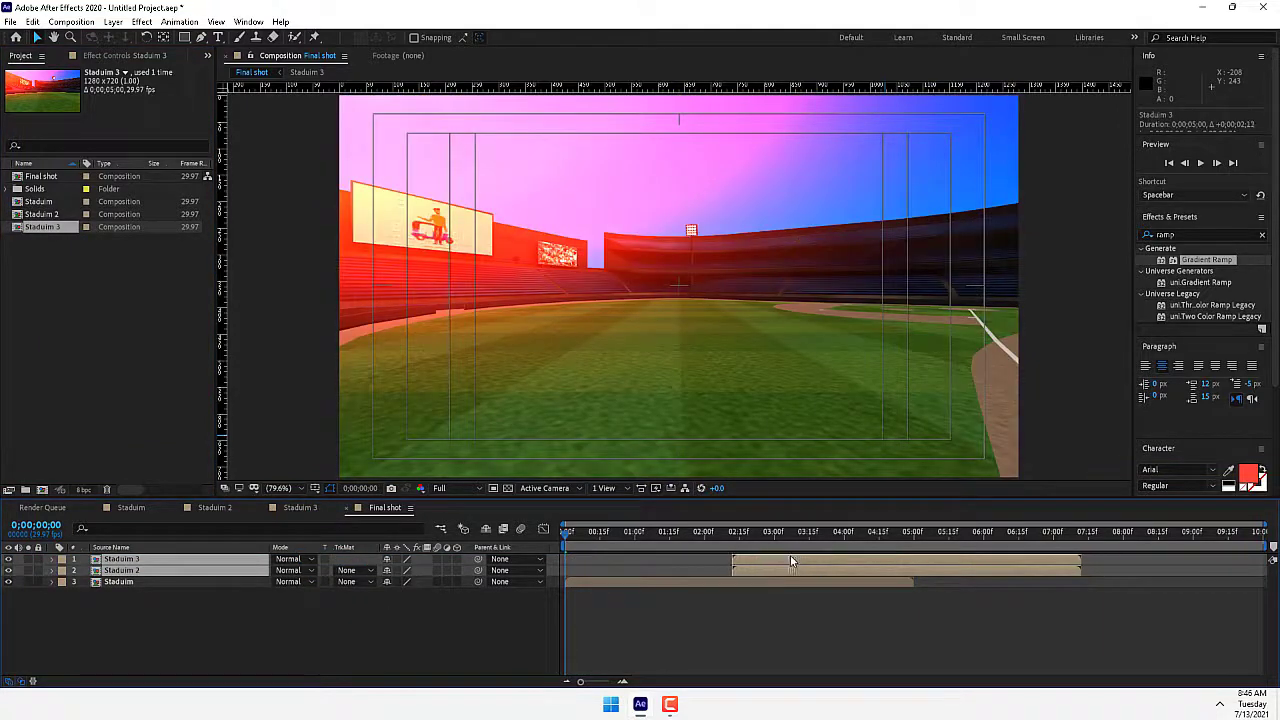
{"action": "left_click", "coordinate": [768, 630]}
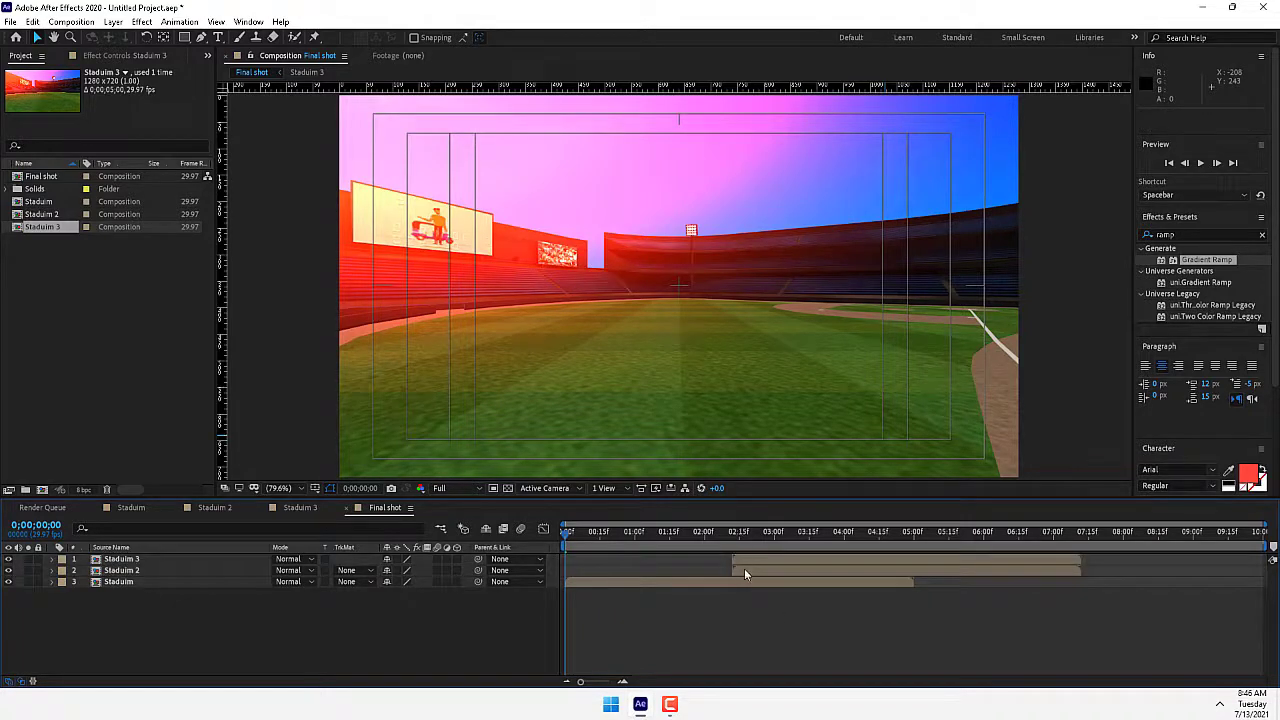
Crossfade Staduim into Staduim 2 with opacity keyframes at 2;15 and 3 seconds, Staduim from 100 to 0% and Staduim 2 from 0 to 100%
{"action": "left_click", "coordinate": [739, 534]}
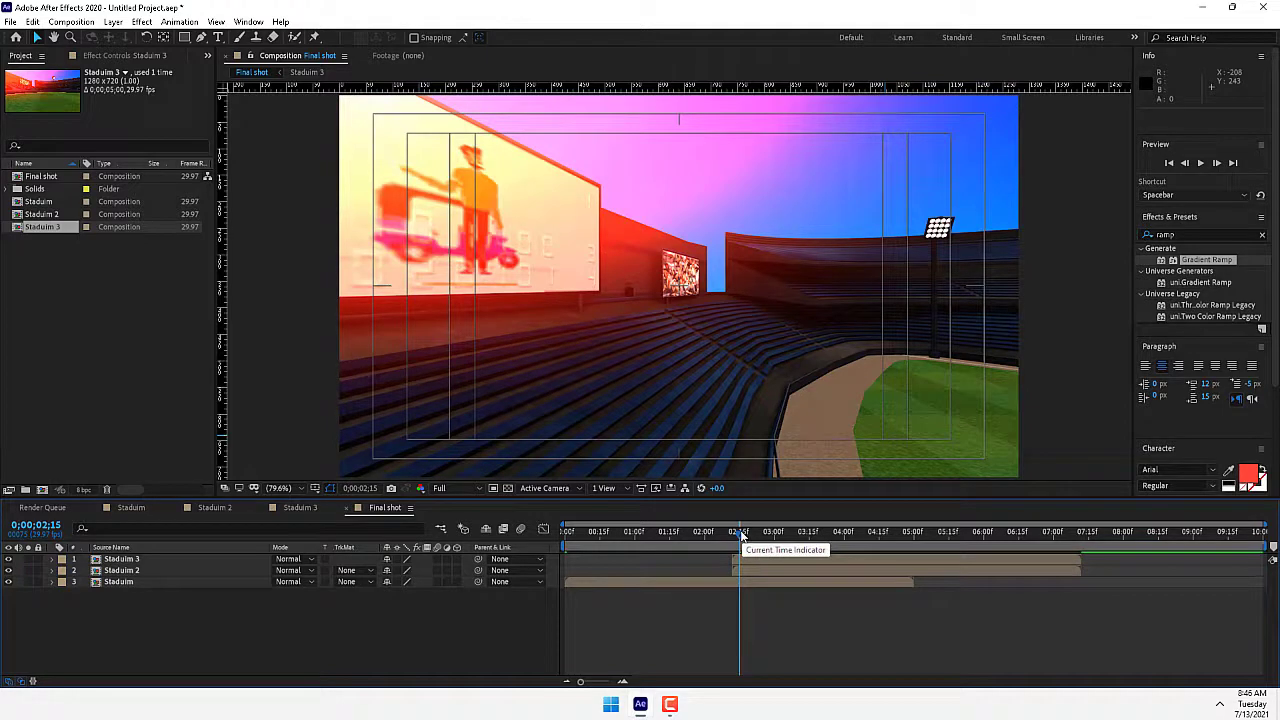
{"action": "left_click", "coordinate": [668, 581]}
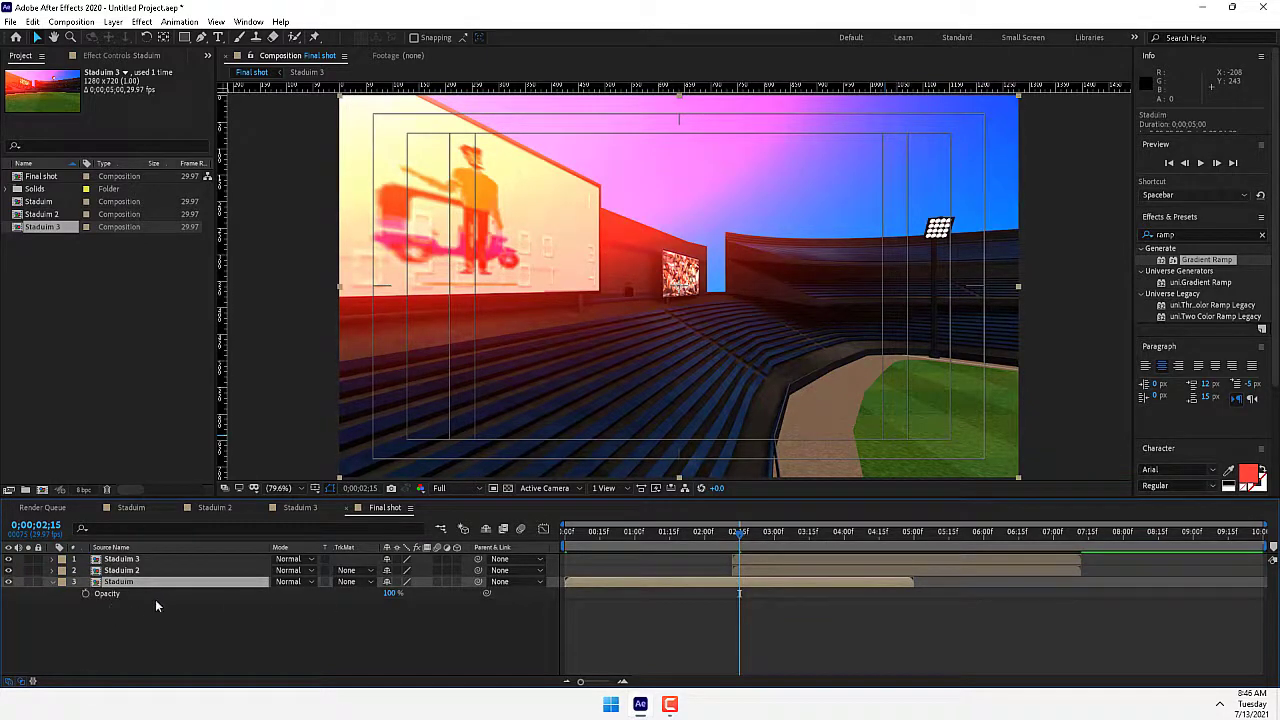
{"action": "key", "text": "t"}
{"action": "left_click", "coordinate": [122, 570]}
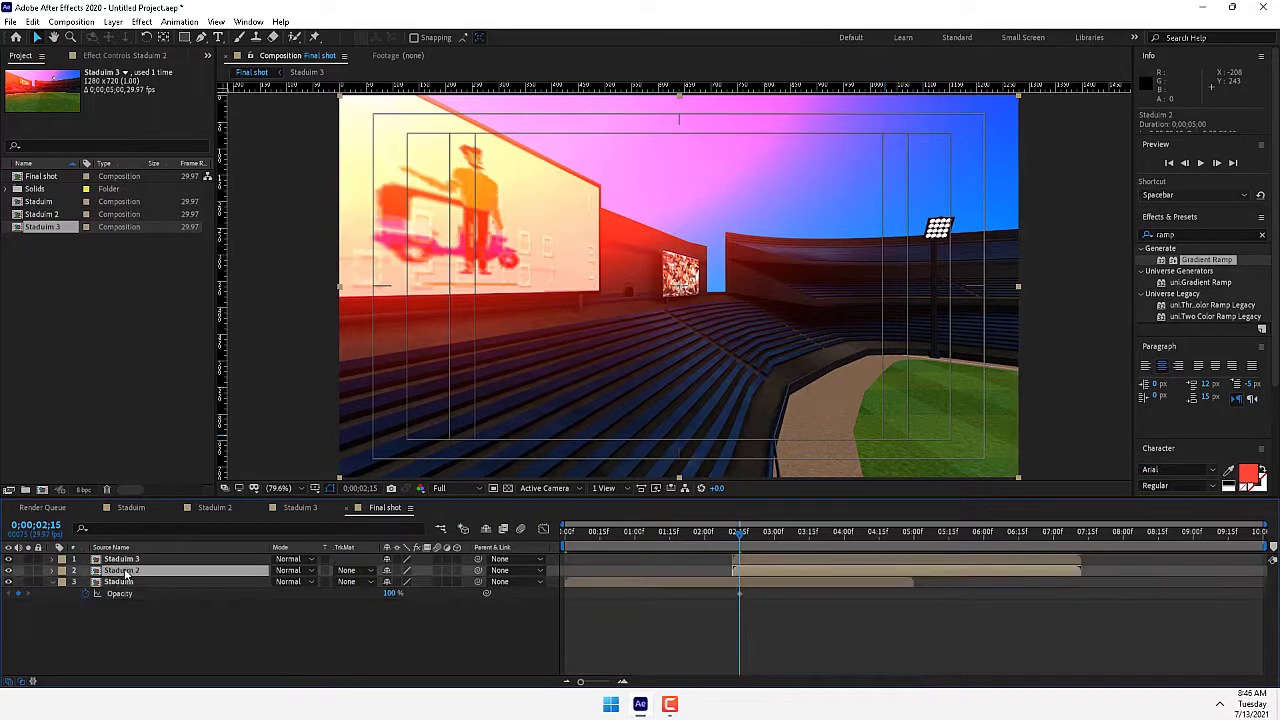
{"action": "key", "text": "t"}
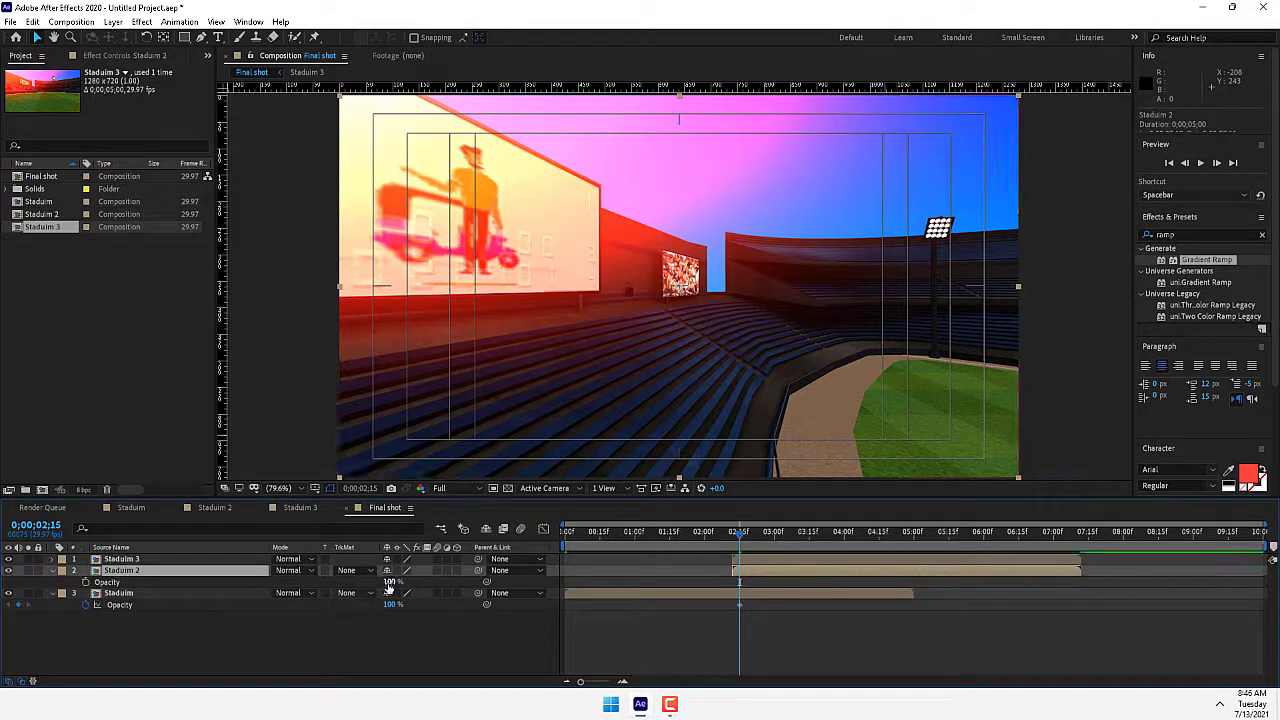
{"action": "left_click_drag", "start_coordinate": [391, 582], "coordinate": [123, 627]}
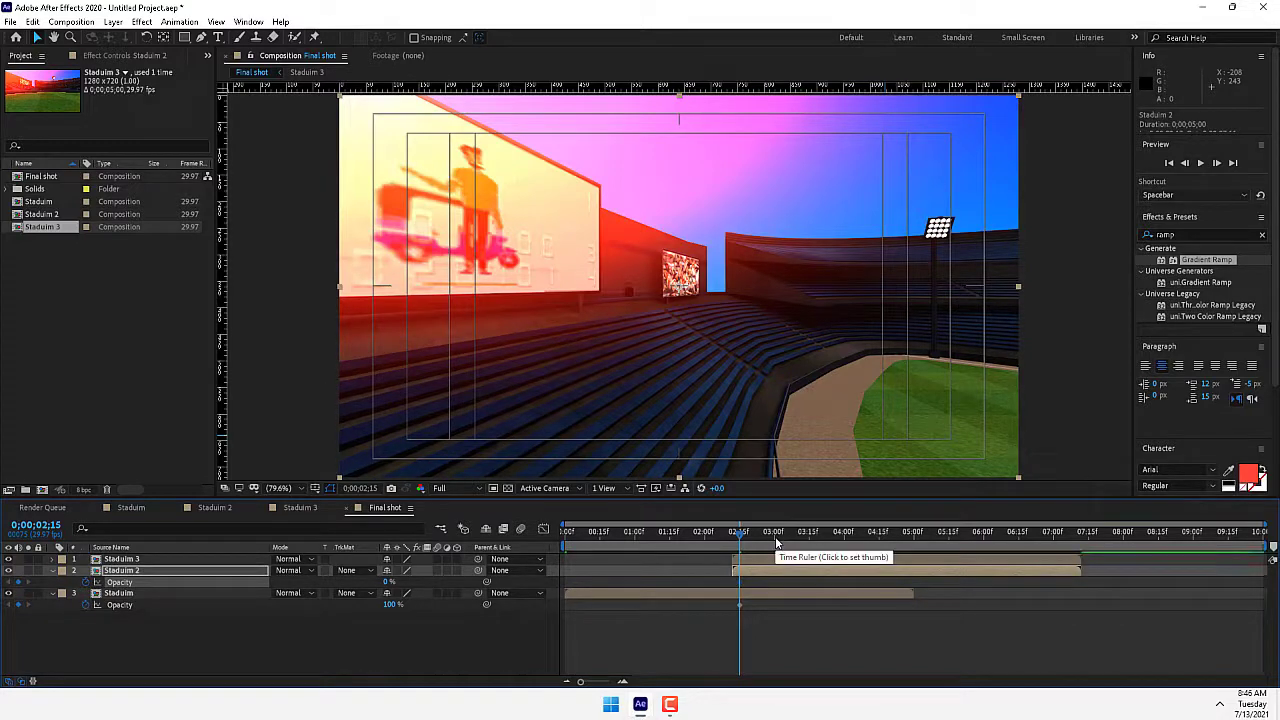
{"action": "left_click", "coordinate": [776, 541]}
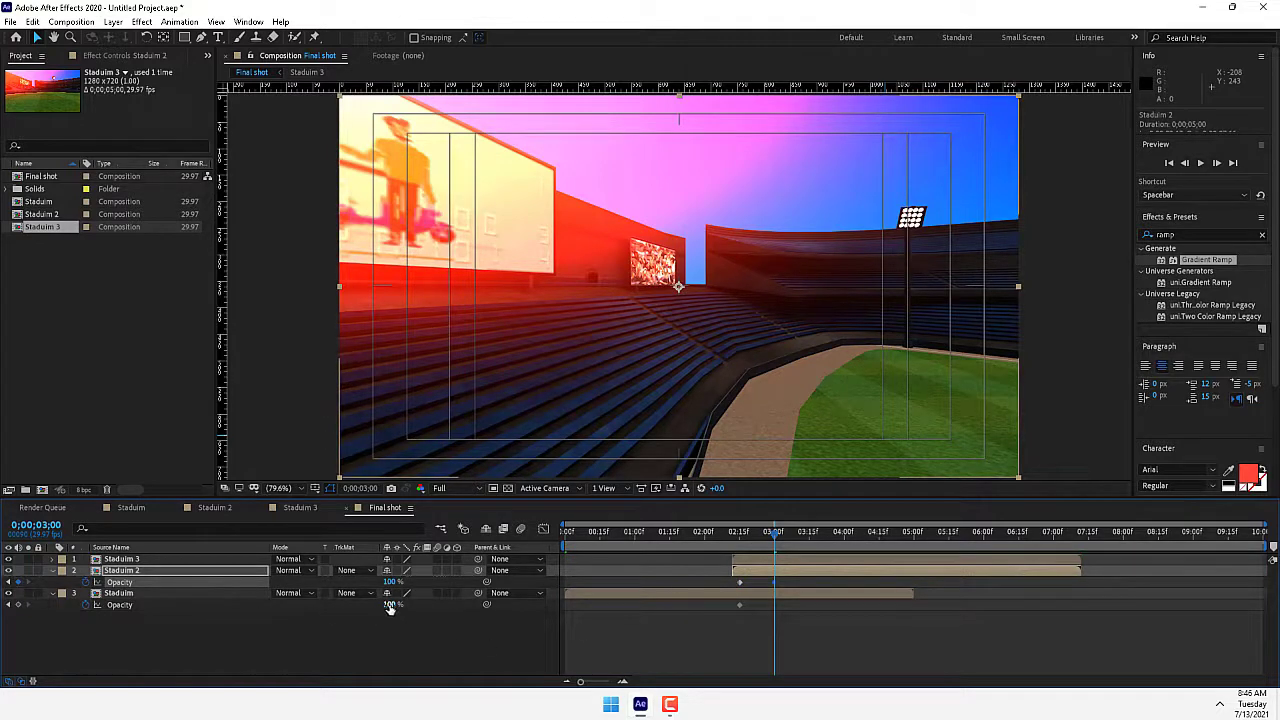
{"action": "left_click_drag", "start_coordinate": [390, 608], "coordinate": [93, 668]}
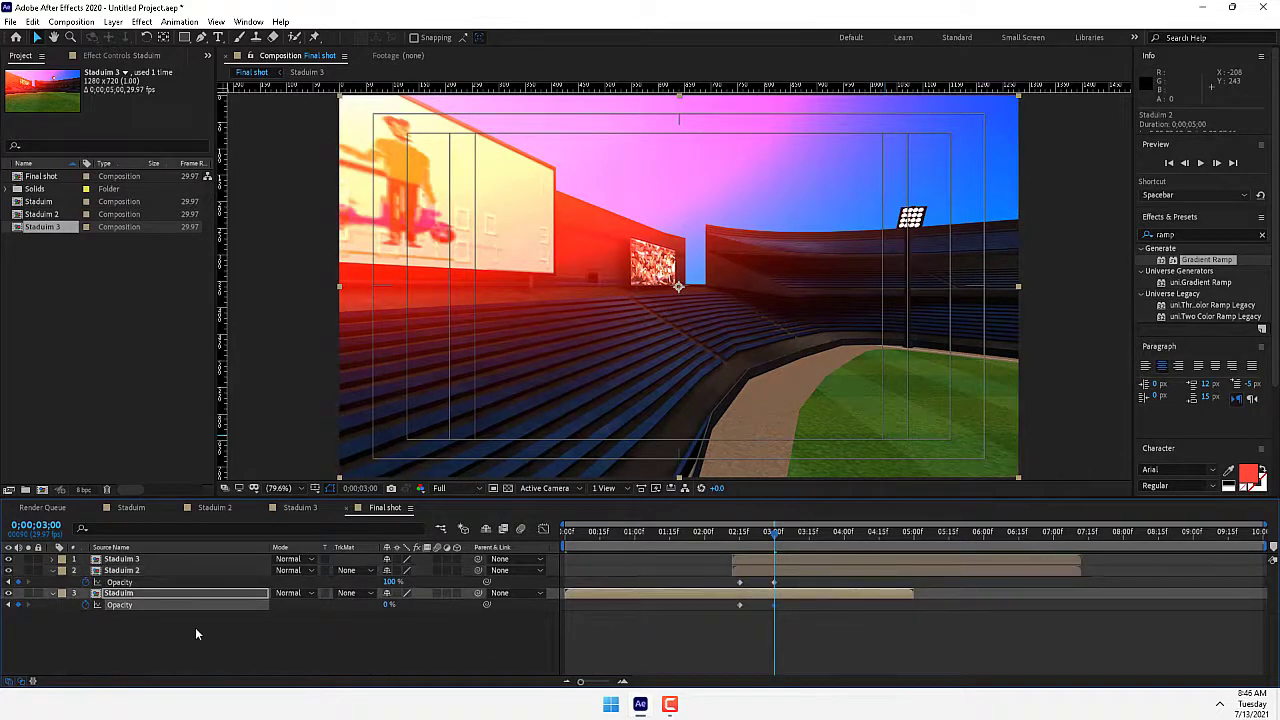
Shift the Staduim 3 layer along the timeline so it starts at 5;15
{"action": "left_click_drag", "start_coordinate": [757, 558], "coordinate": [882, 562]}
{"action": "left_click_drag", "start_coordinate": [673, 537], "coordinate": [849, 533]}
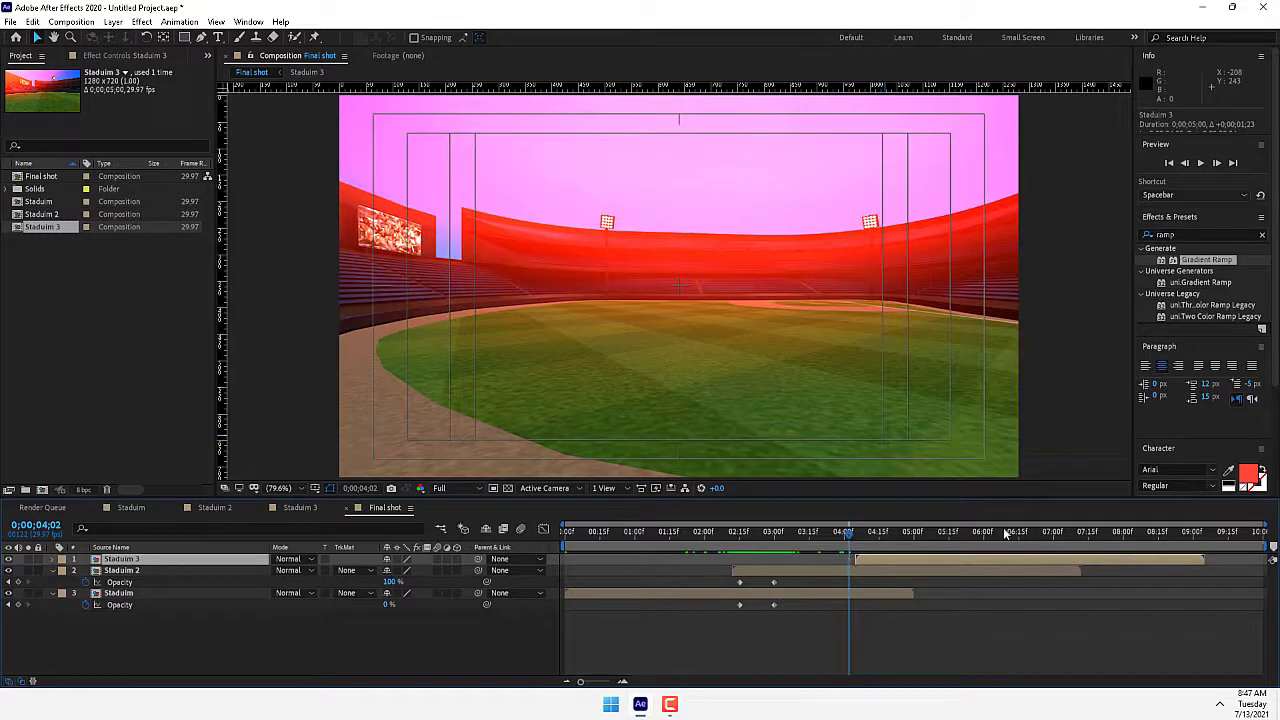
{"action": "left_click", "coordinate": [951, 535]}
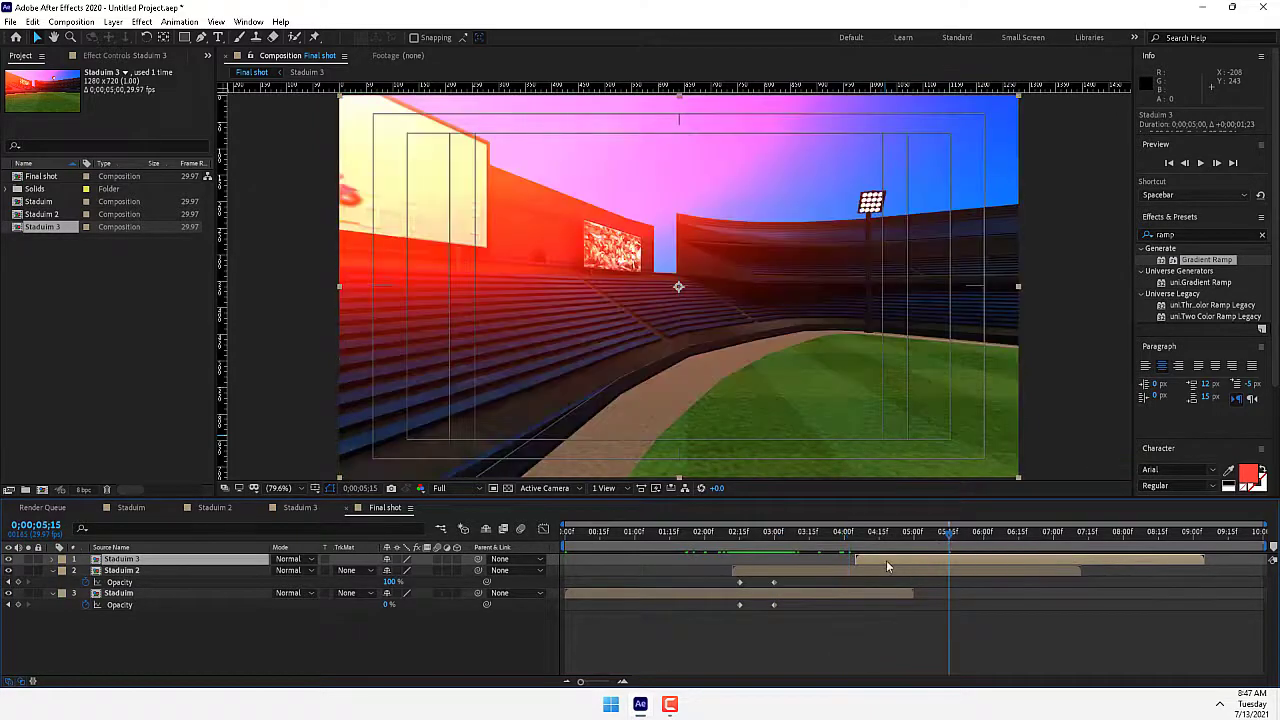
{"action": "left_click_drag", "start_coordinate": [882, 557], "coordinate": [974, 555]}
Keyframe opacity at 5;15, with Staduim 2 at 100% and Staduim 3 at 0%
{"action": "left_click", "coordinate": [972, 568]}
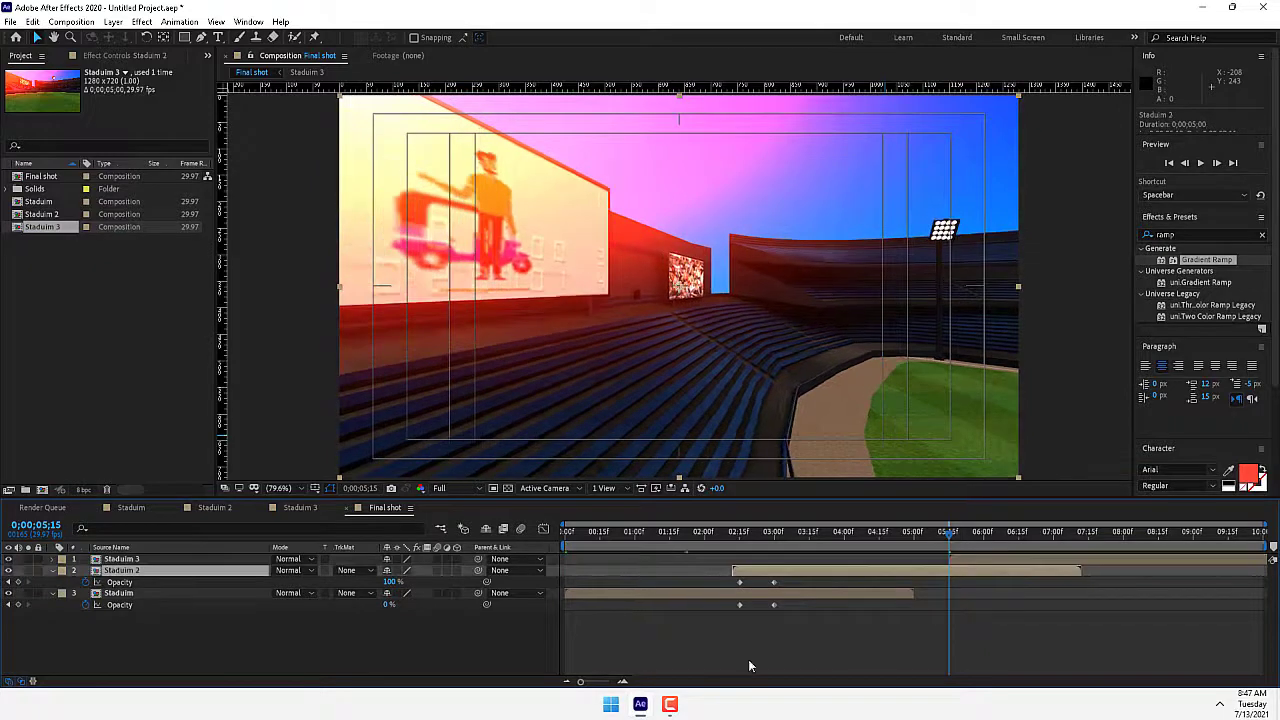
{"action": "left_click", "coordinate": [17, 583]}
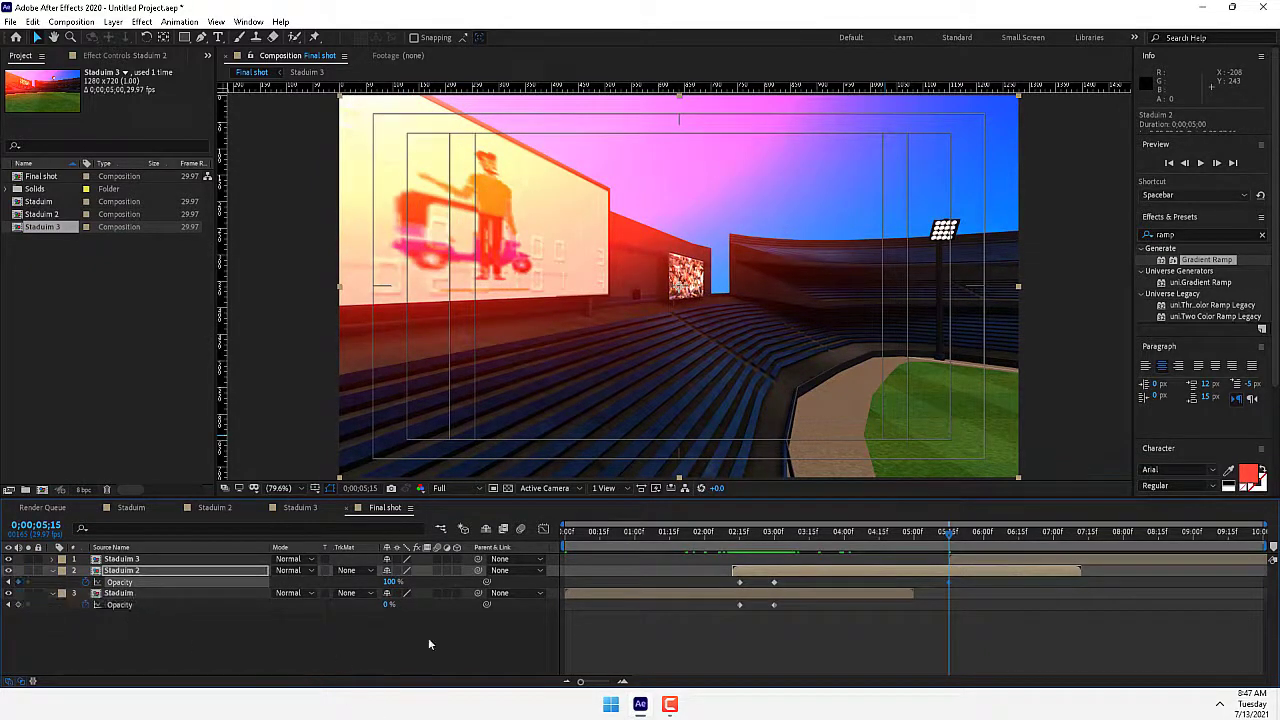
{"action": "left_click", "coordinate": [984, 531]}
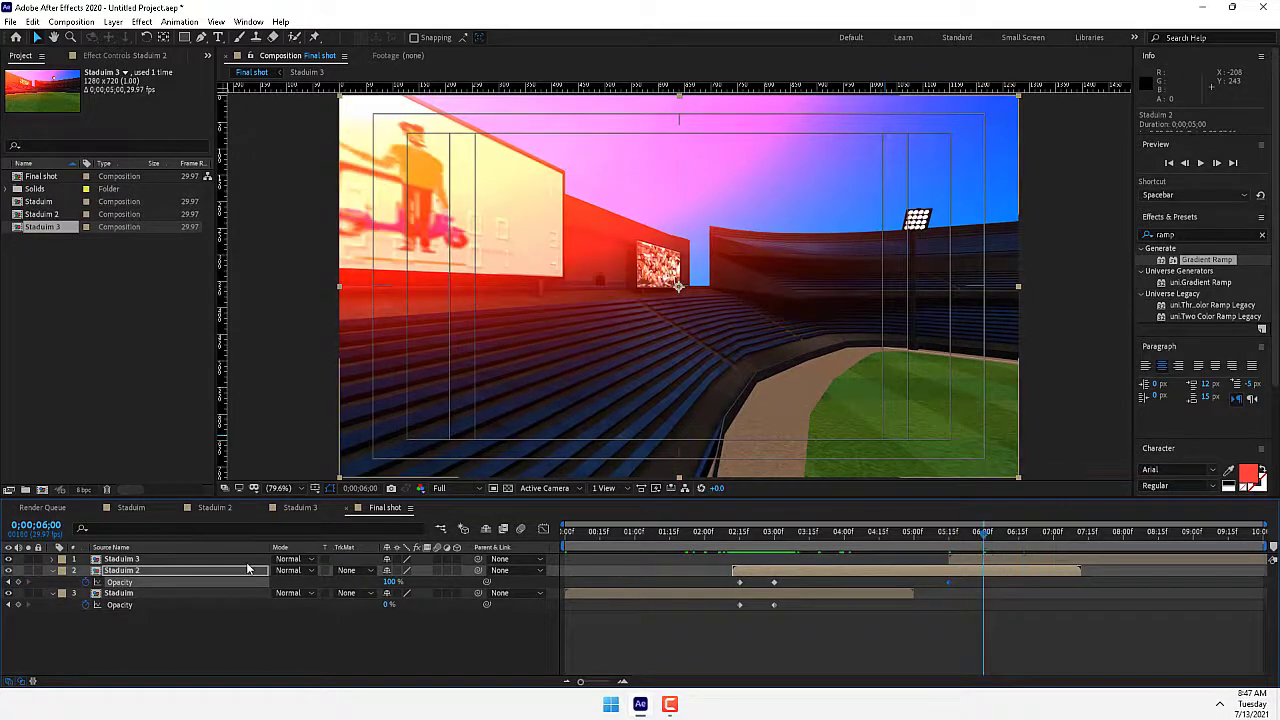
{"action": "left_click", "coordinate": [213, 560]}
{"action": "key", "text": "t"}
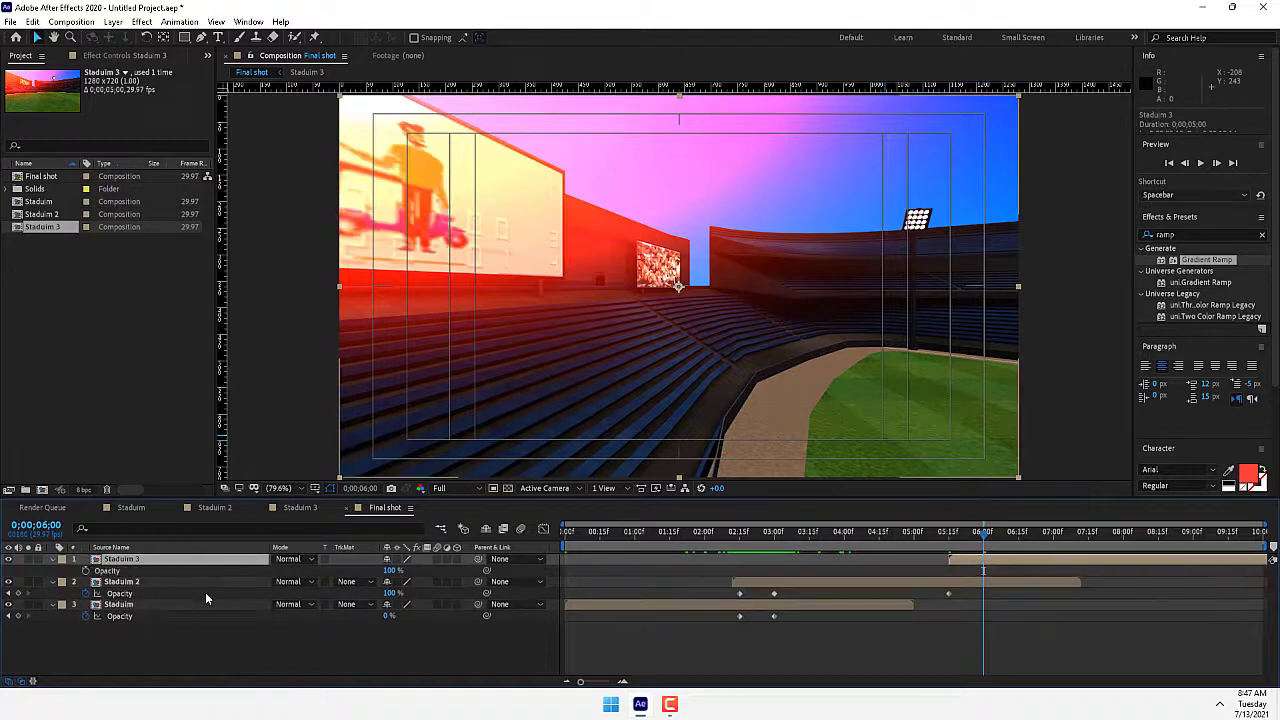
{"action": "left_click", "coordinate": [85, 571]}
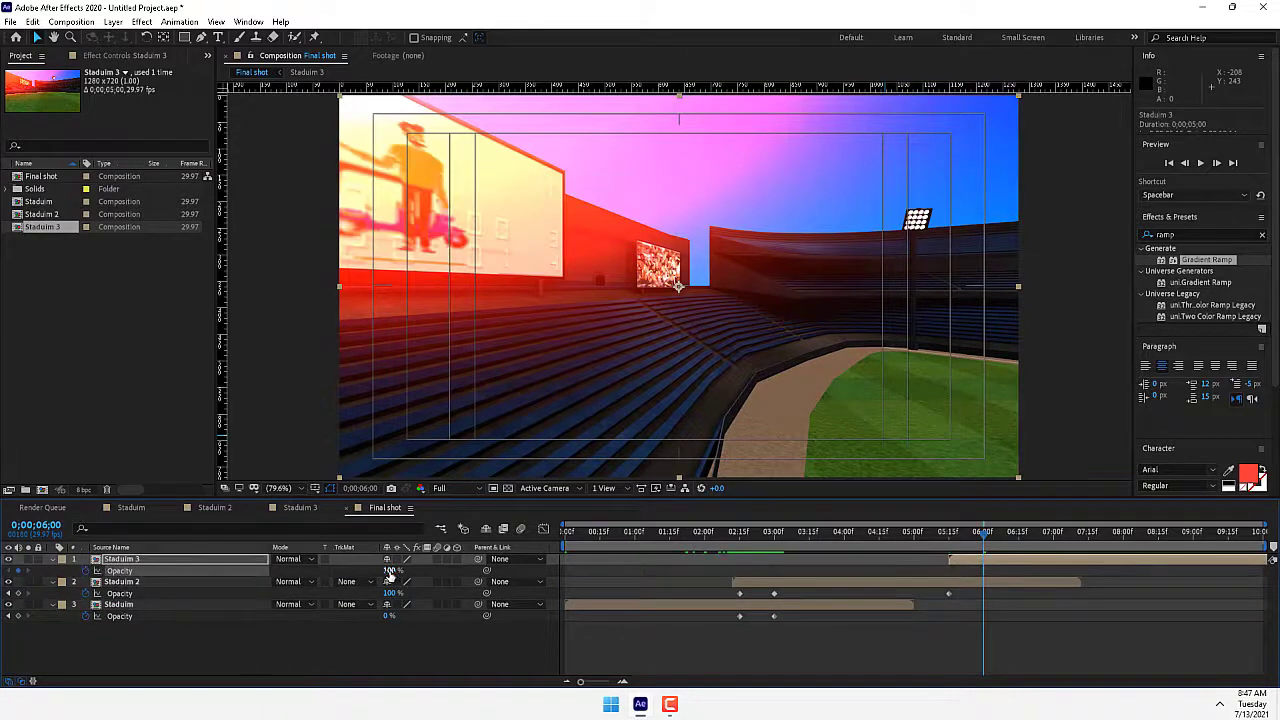
{"action": "left_click_drag", "start_coordinate": [391, 570], "coordinate": [153, 657]}
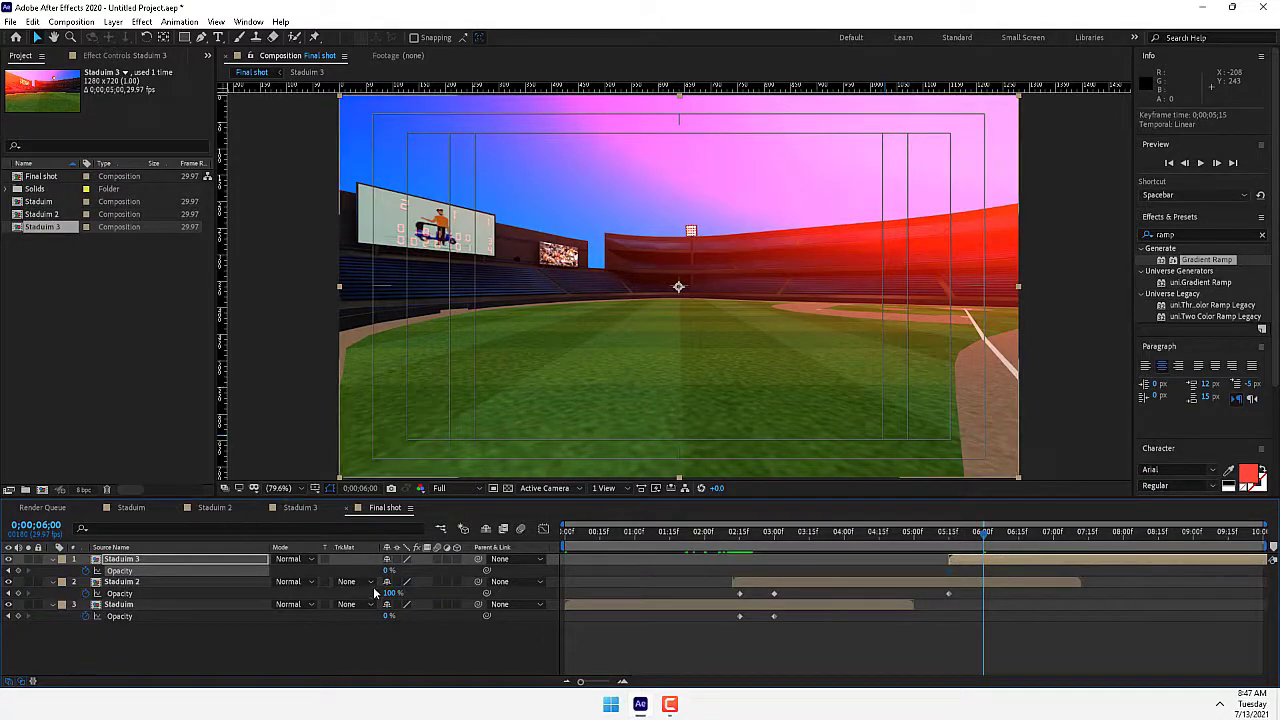
Set Staduim 2's opacity to 0% and Staduim 3's to 100% at 6 seconds, and scrub through the transition
{"action": "left_click_drag", "start_coordinate": [390, 593], "coordinate": [192, 606]}
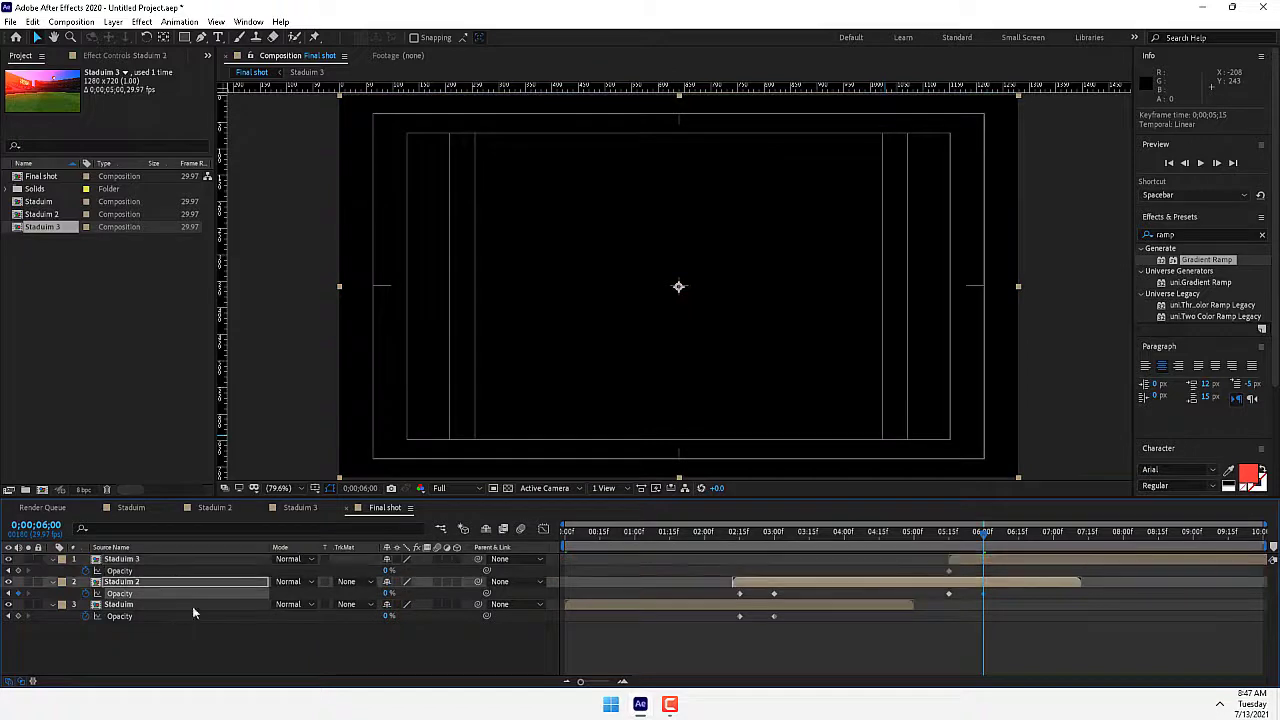
{"action": "left_click", "coordinate": [173, 558]}
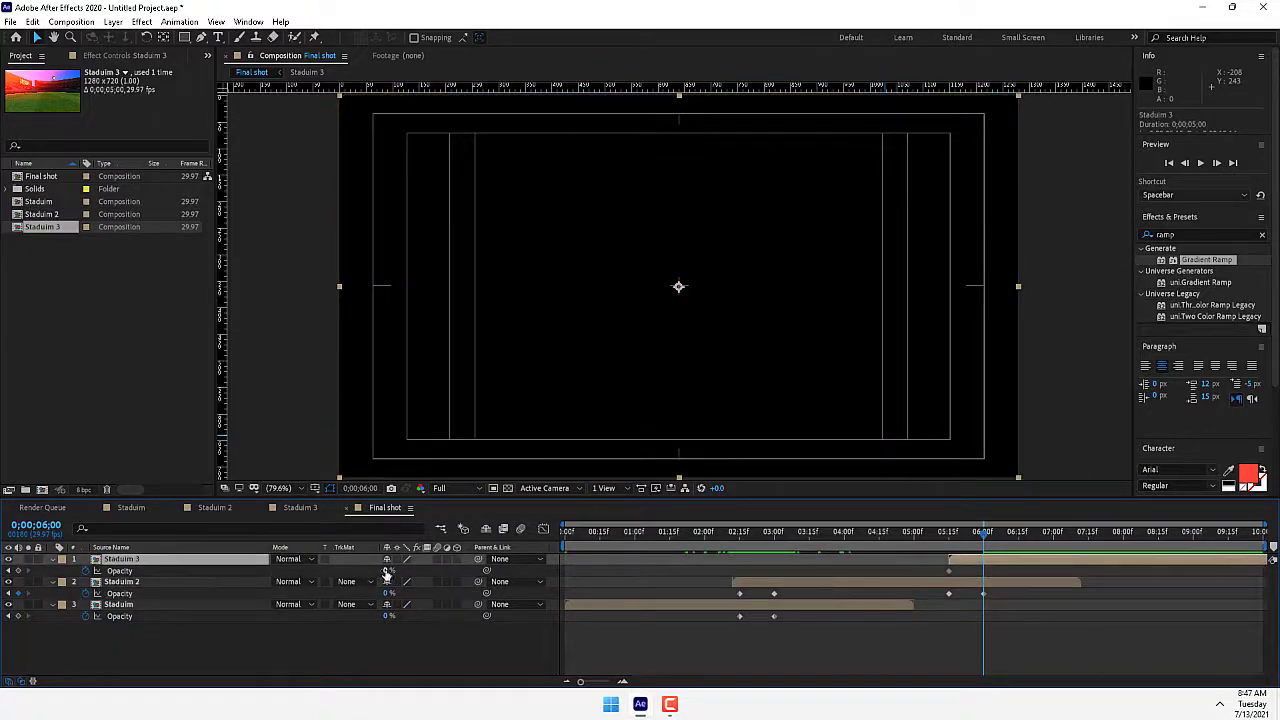
{"action": "left_click_drag", "start_coordinate": [390, 593], "coordinate": [627, 561]}
{"action": "left_click", "coordinate": [940, 532]}
{"action": "left_click_drag", "start_coordinate": [942, 532], "coordinate": [1240, 545]}
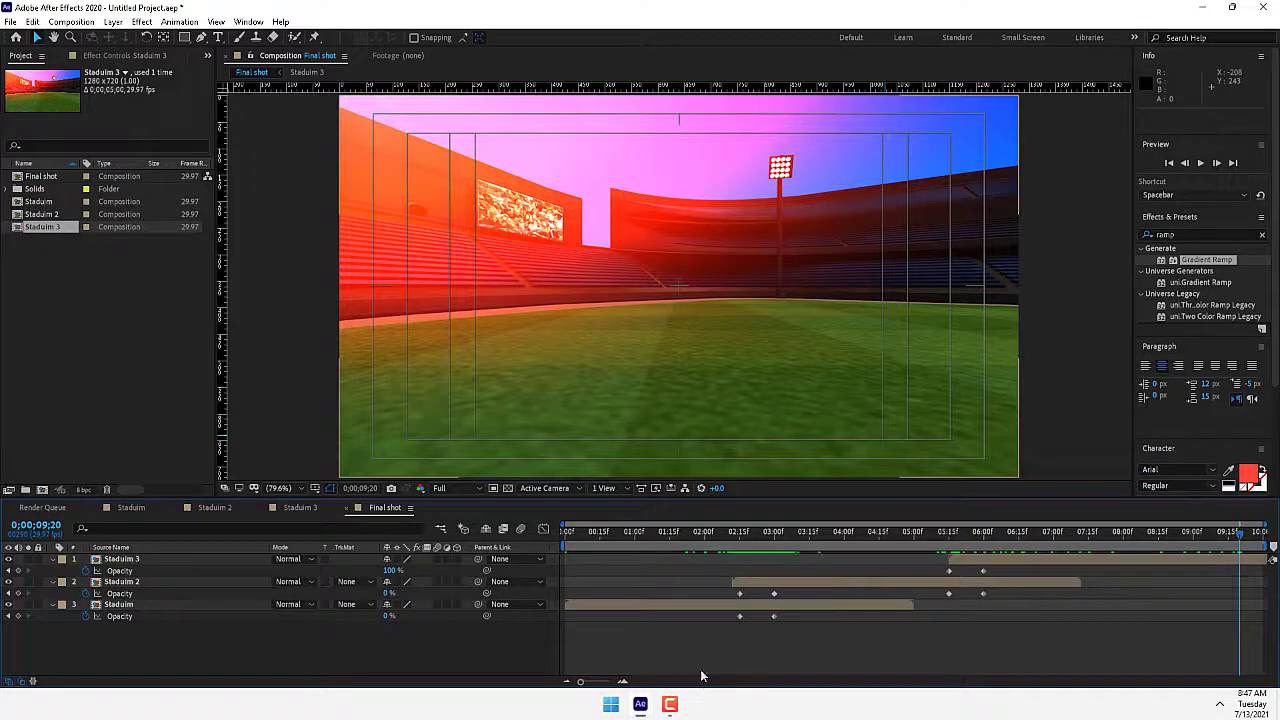
{"action": "double_click", "coordinate": [112, 309]}
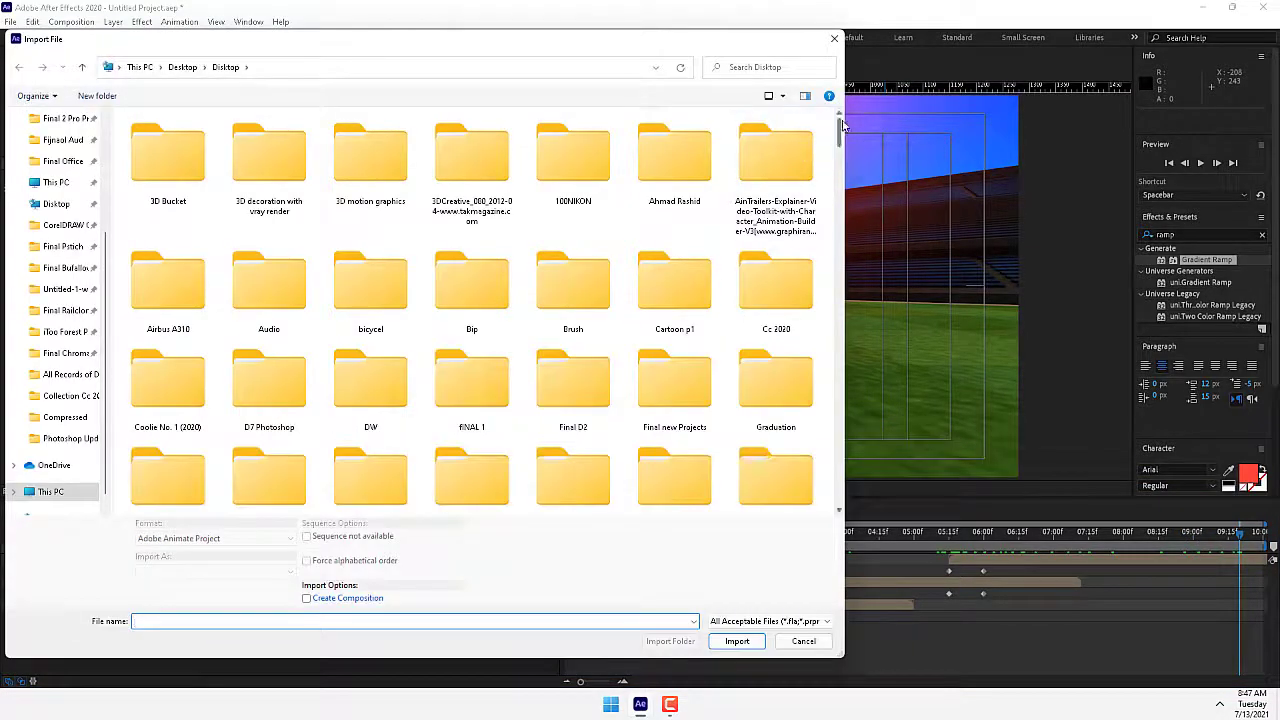
{"action": "left_click_drag", "start_coordinate": [839, 129], "coordinate": [840, 288]}
{"action": "left_click", "coordinate": [805, 643]}
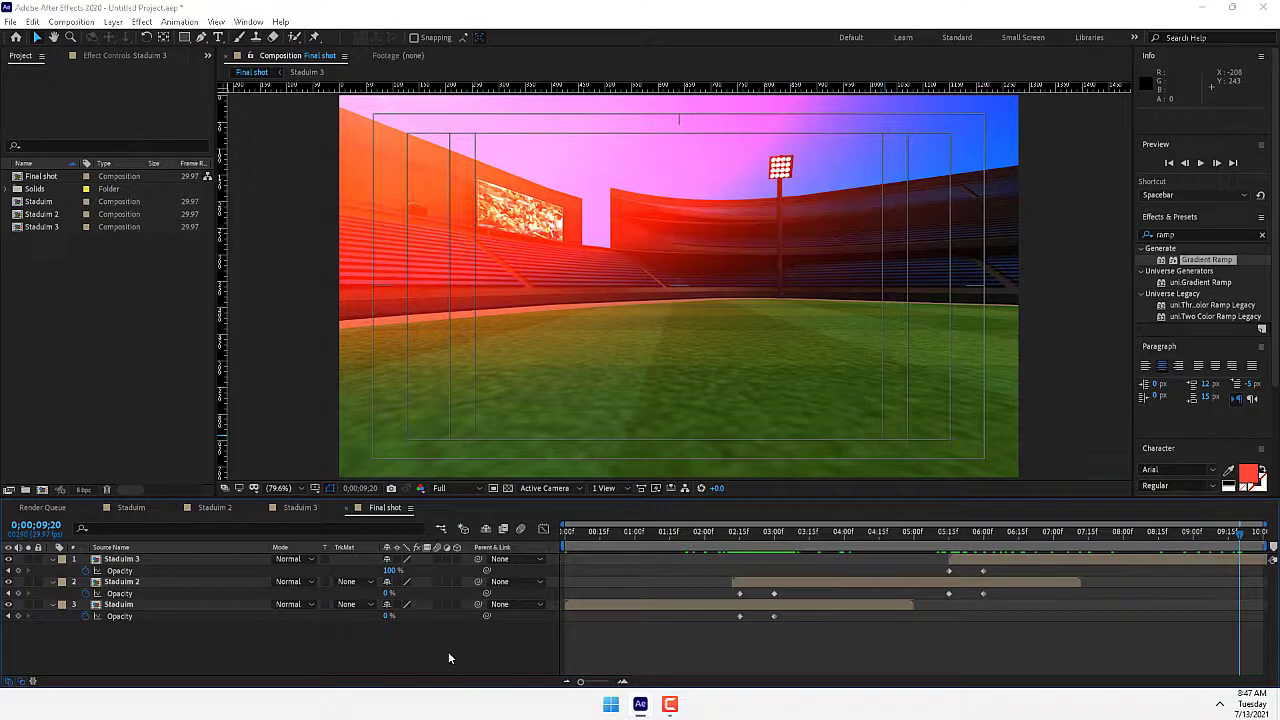
Create a composition named logo, 565 x 318 pixels, with a duration of 10 seconds
{"action": "key", "text": "ctrl+n"}
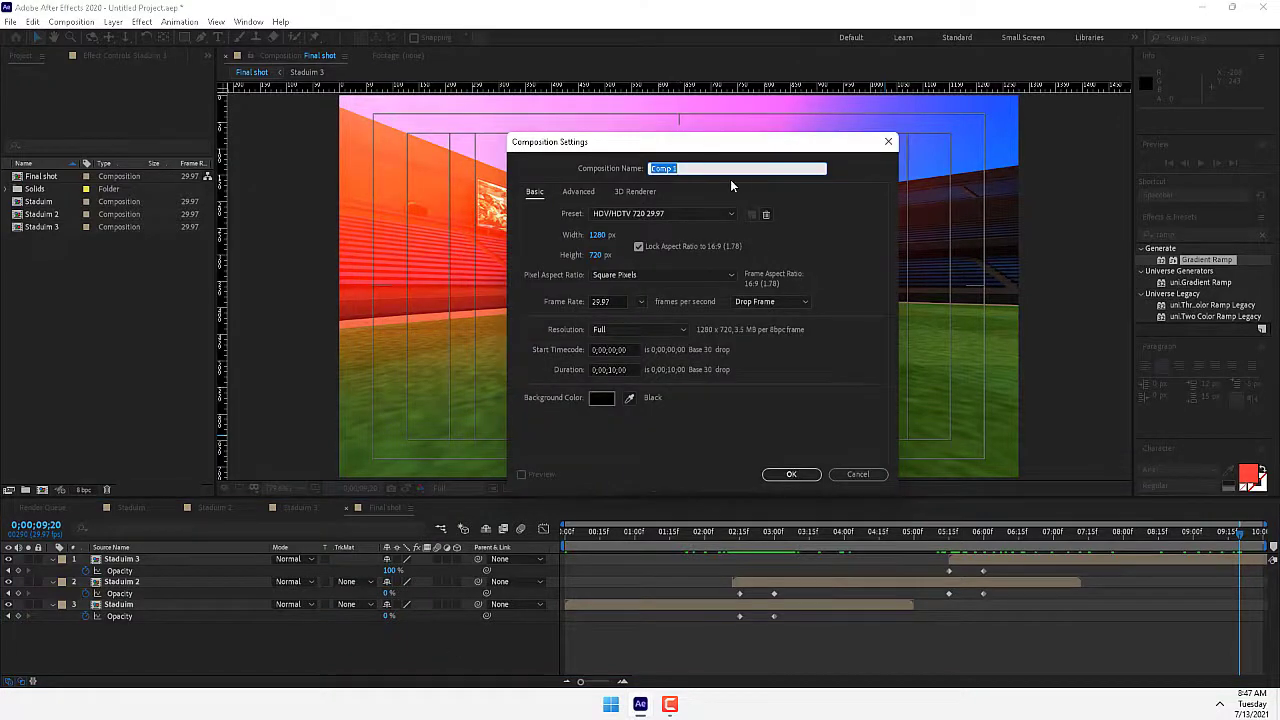
{"action": "type", "text": "logo"}
{"action": "left_click_drag", "start_coordinate": [598, 235], "coordinate": [611, 669]}
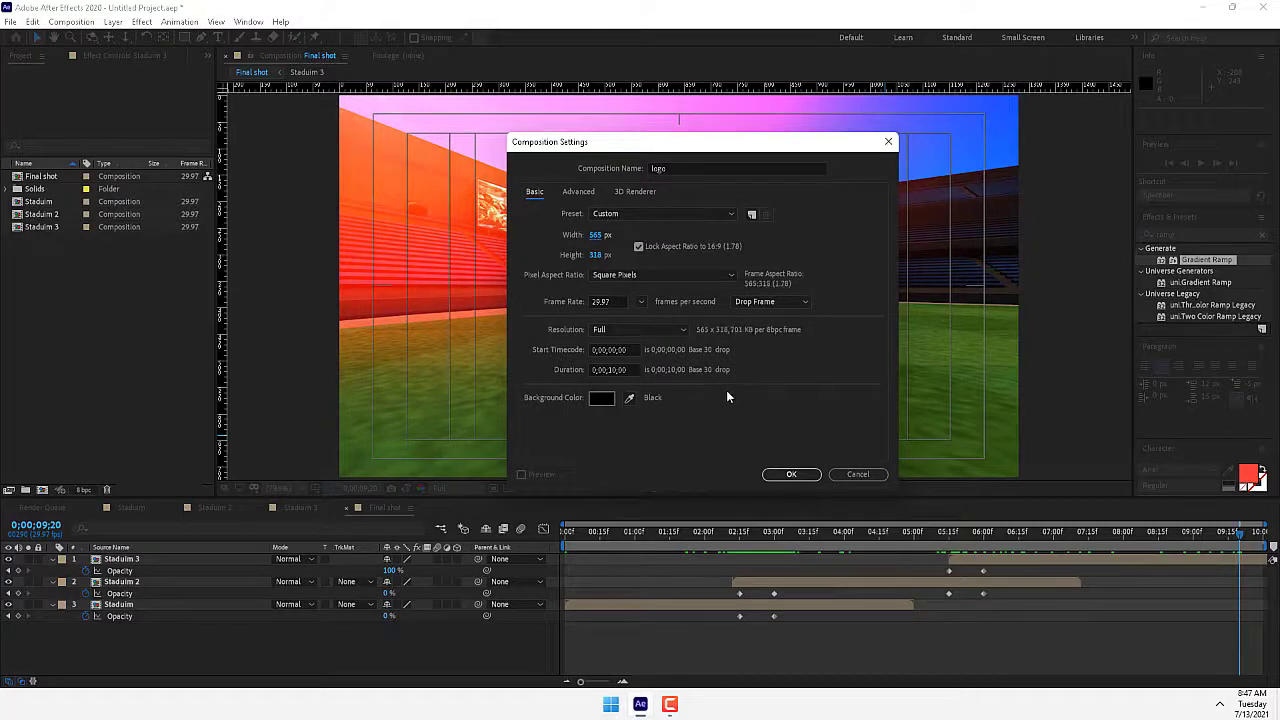
{"action": "left_click", "coordinate": [790, 474]}
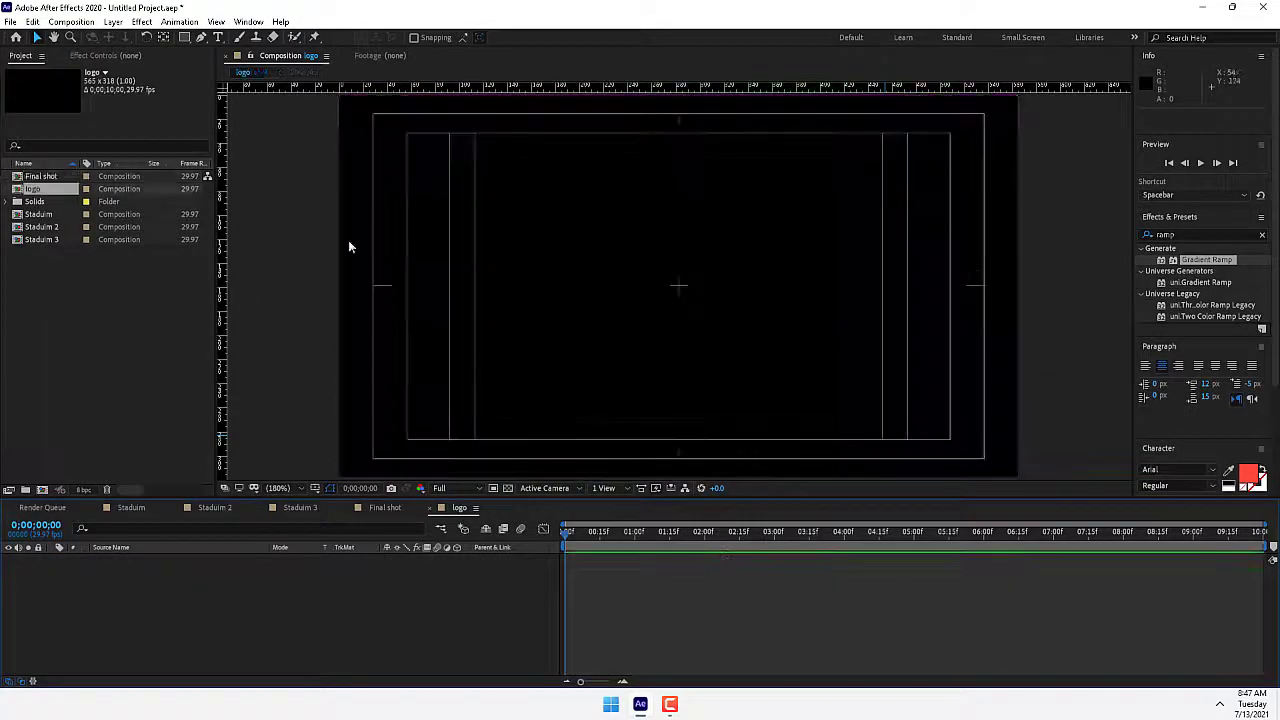
Draw a rectangle covering the upper half of the logo composition and place a duplicate over the lower half
{"action": "left_click", "coordinate": [184, 37]}
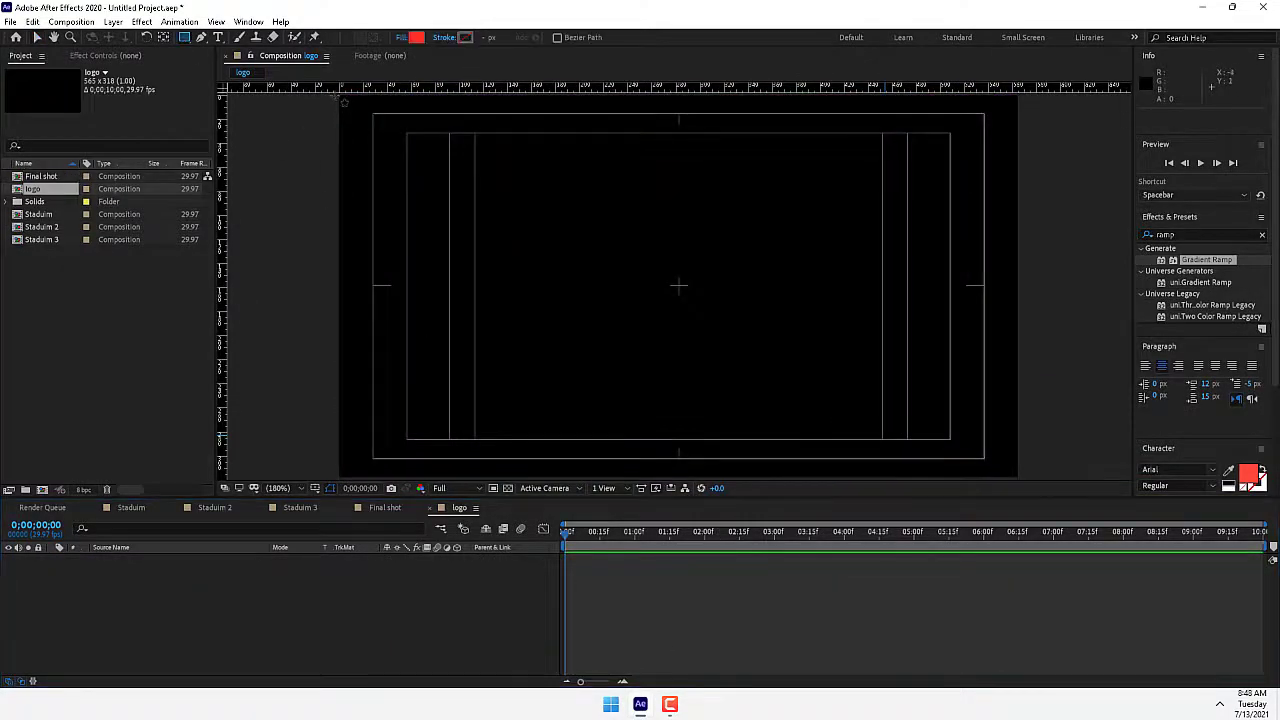
{"action": "left_click_drag", "start_coordinate": [336, 94], "coordinate": [1029, 287]}
{"action": "key", "text": "v"}
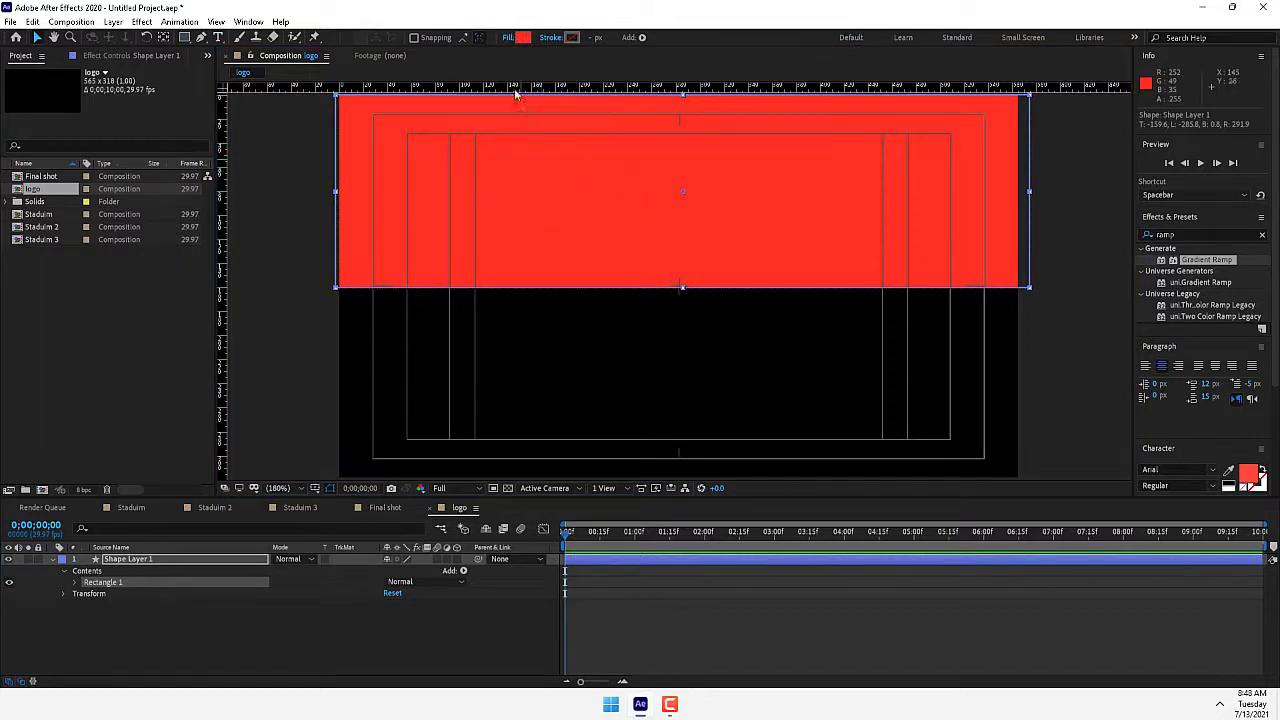
{"action": "key", "text": "ctrl+d"}
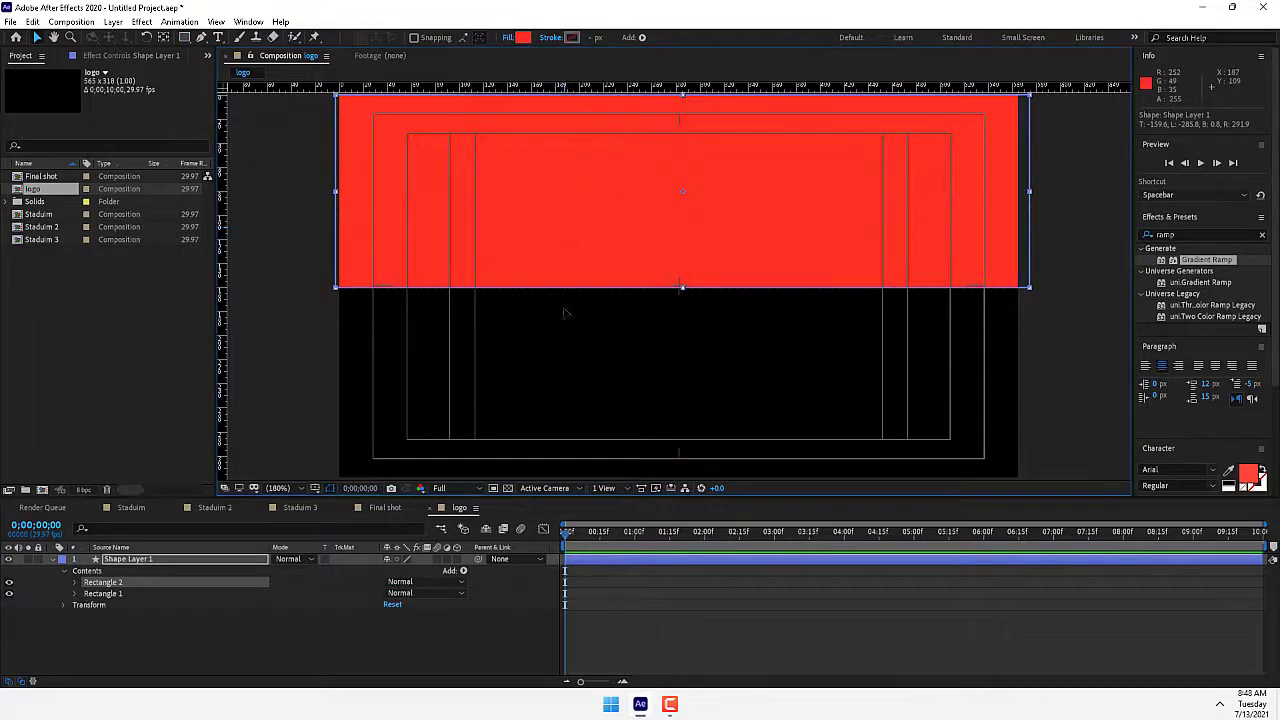
{"action": "left_click_drag", "start_coordinate": [565, 328], "coordinate": [561, 417]}
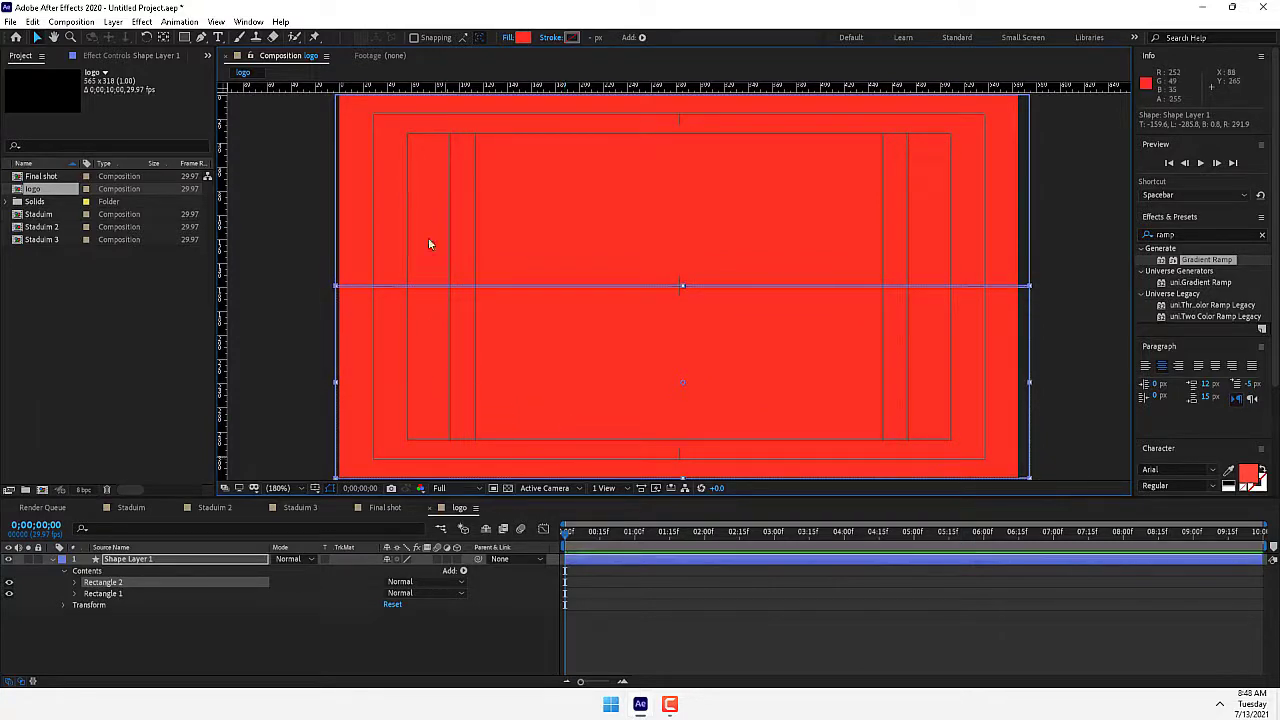
Fill the lower rectangle with blue and the upper rectangle with white
{"action": "left_click", "coordinate": [522, 38]}
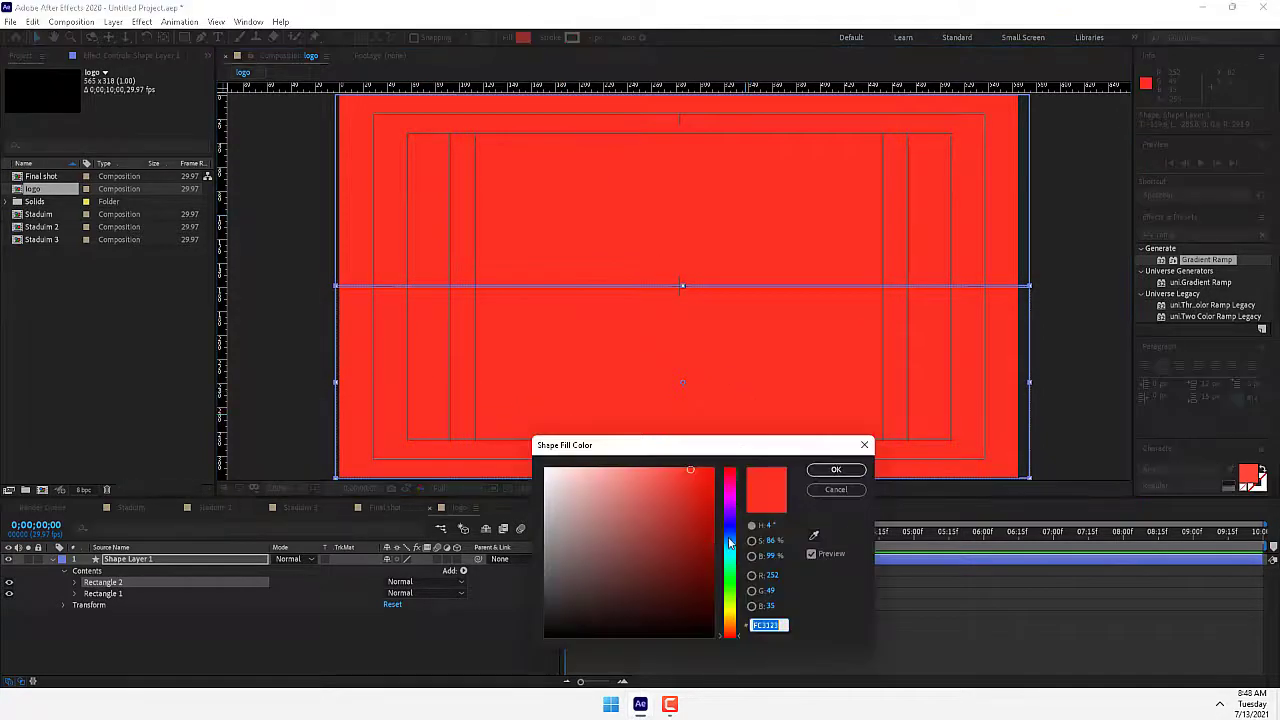
{"action": "left_click", "coordinate": [729, 541]}
{"action": "left_click", "coordinate": [836, 469]}
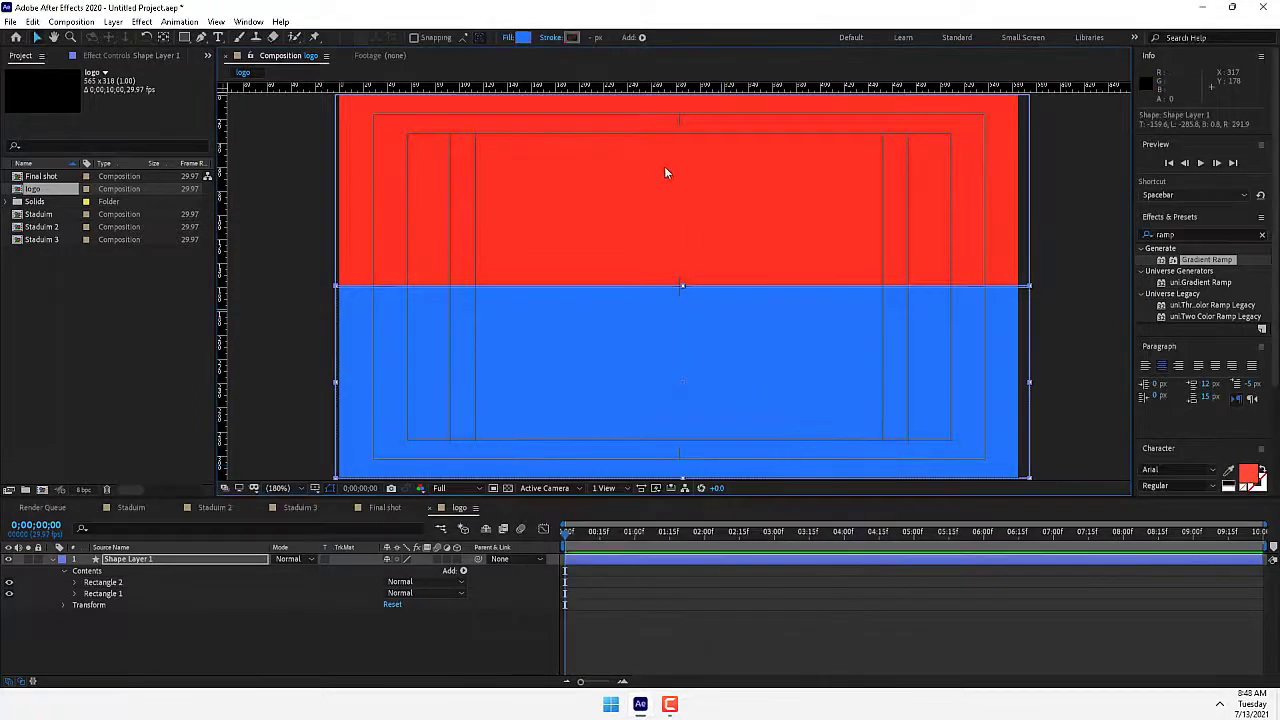
{"action": "left_click", "coordinate": [658, 165]}
{"action": "left_click", "coordinate": [522, 38]}
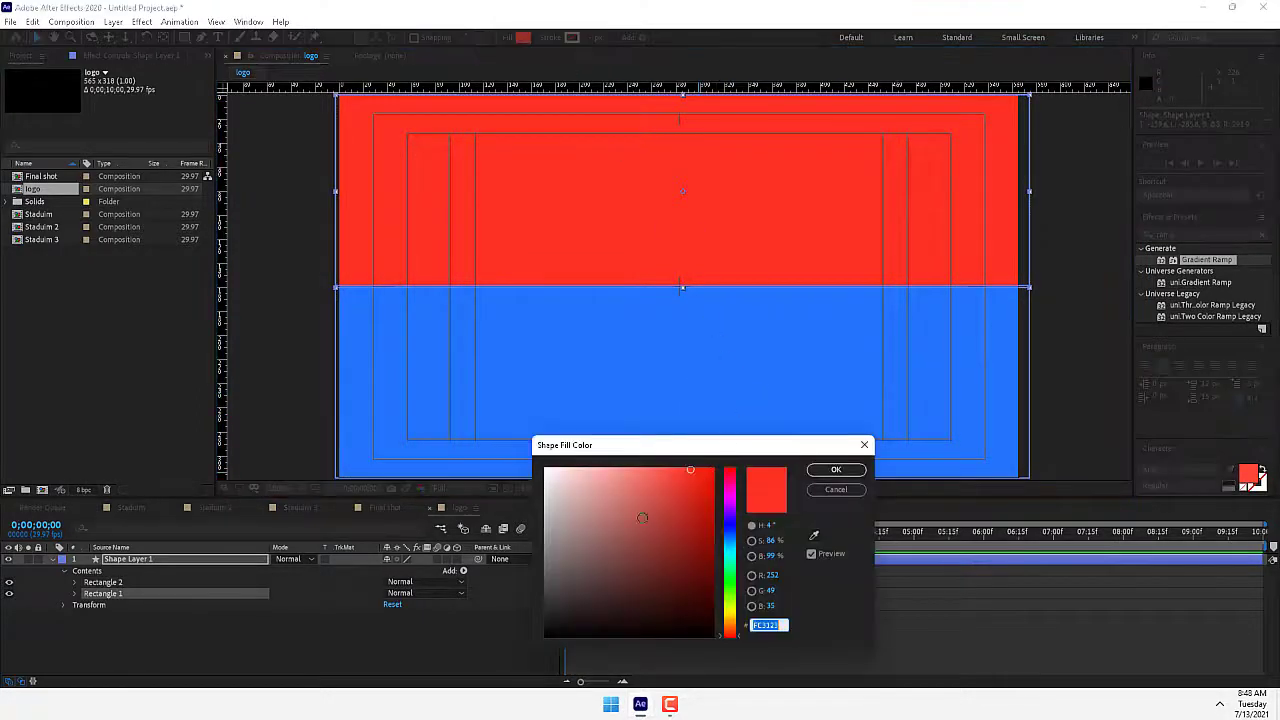
{"action": "left_click_drag", "start_coordinate": [640, 518], "coordinate": [544, 467]}
{"action": "left_click", "coordinate": [838, 470]}
{"action": "left_click", "coordinate": [514, 673]}
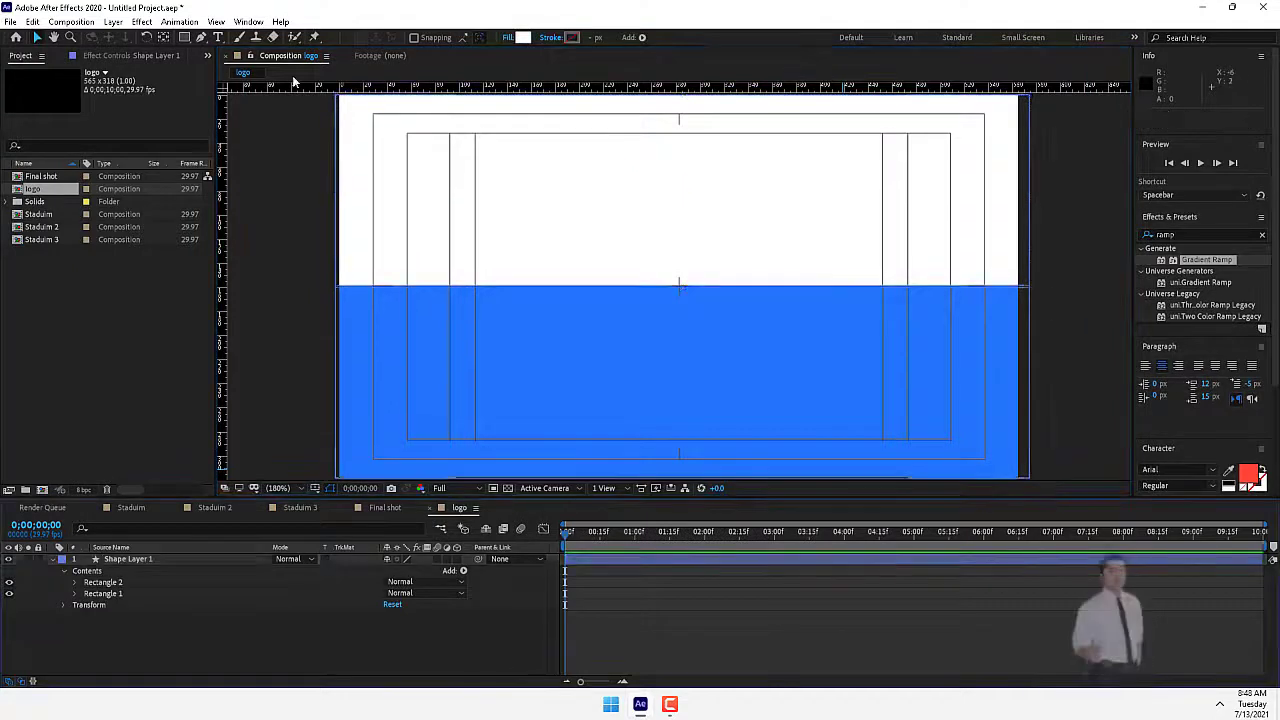
Add the text "Sports" on the white upper half of the logo composition and select all its characters
{"action": "key", "text": "ctrl+t"}
{"action": "left_click", "coordinate": [682, 226]}
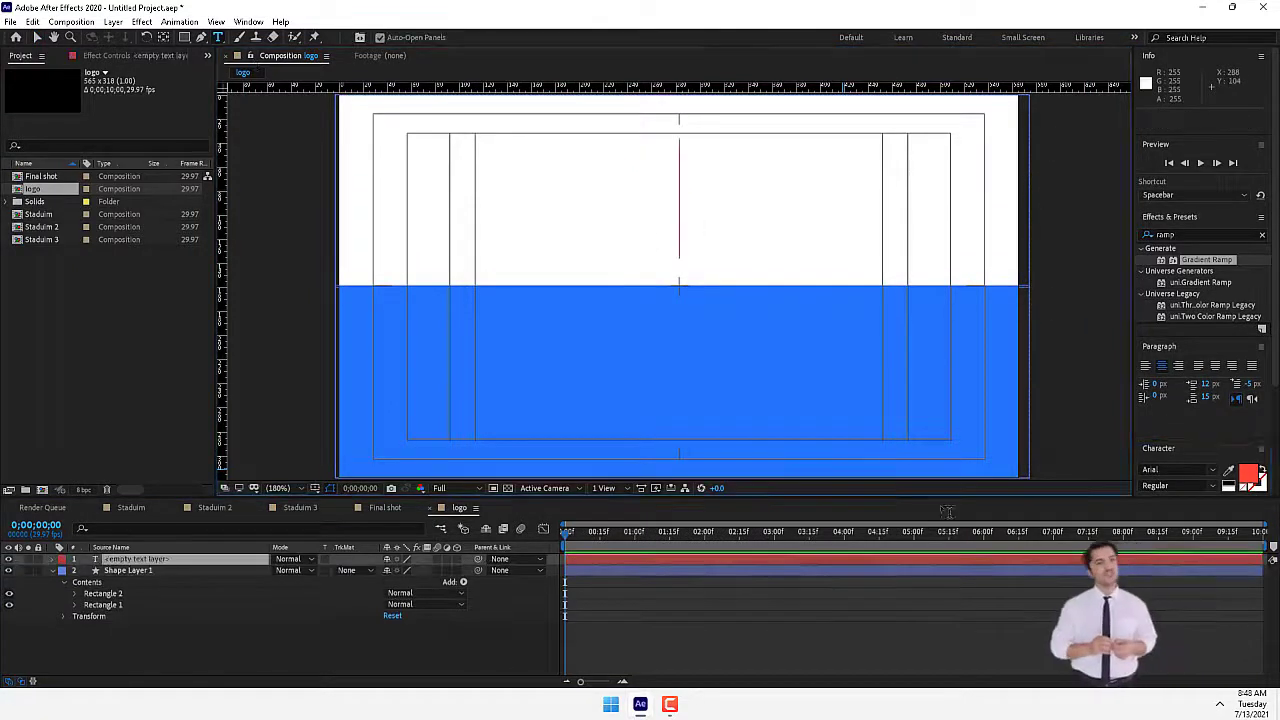
{"action": "type", "text": "Sports"}
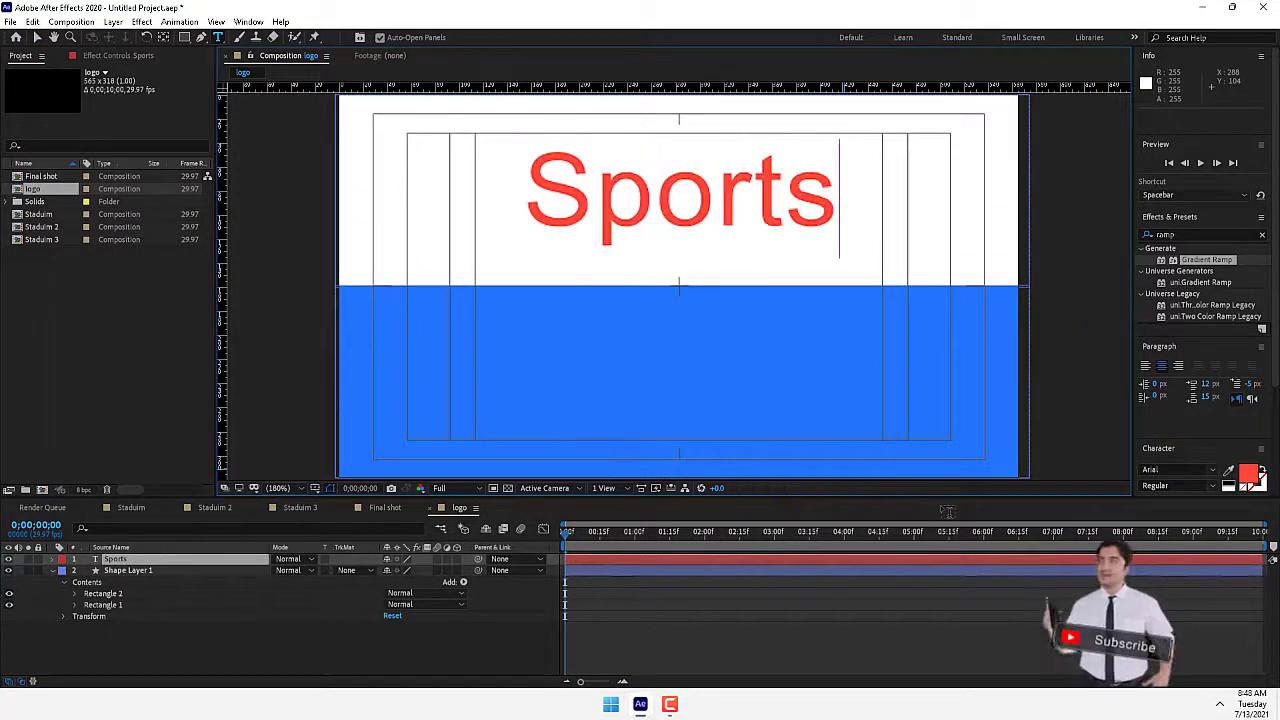
{"action": "key", "text": "ctrl+a"}
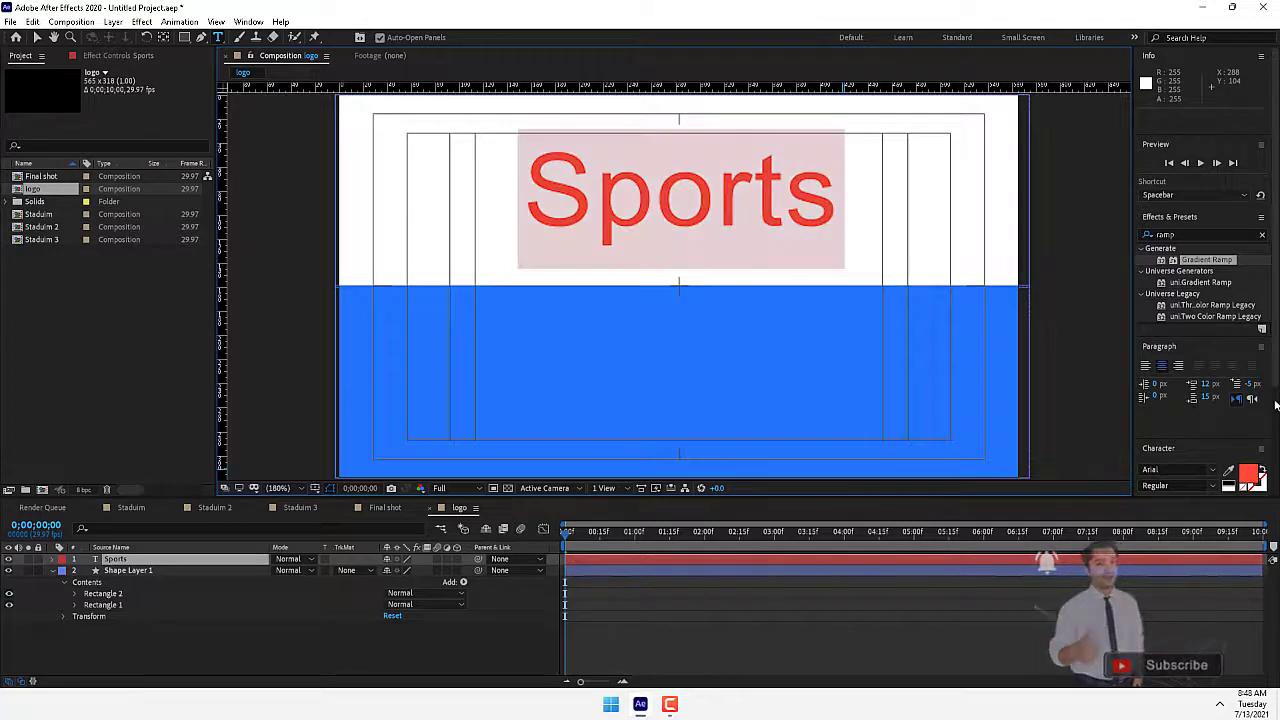
Set the Sports text to 124 px Arial Bold and sample its fill color from the blue lower rectangle
{"action": "scroll", "coordinate": [1275, 399], "scroll_direction": "down", "scroll_amount": 3}
{"action": "left_click_drag", "start_coordinate": [1160, 391], "coordinate": [1194, 396]}
{"action": "left_click", "coordinate": [1212, 372]}
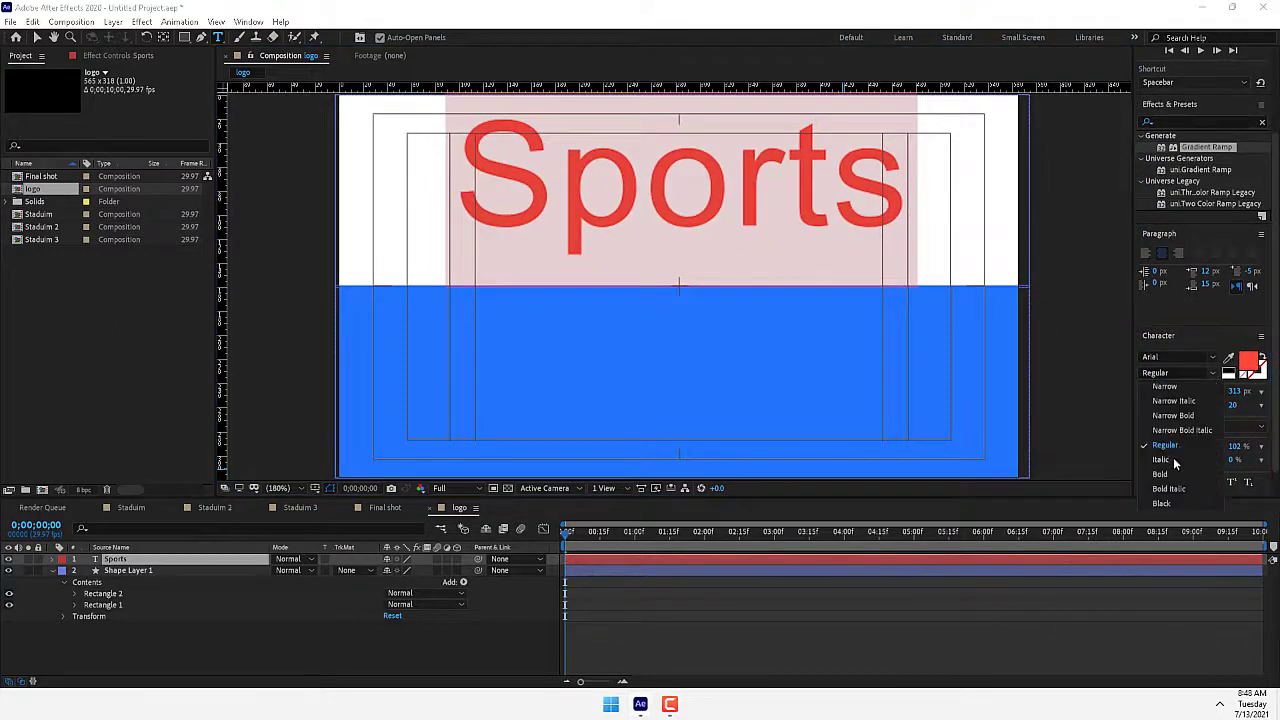
{"action": "left_click", "coordinate": [1166, 474]}
{"action": "left_click", "coordinate": [1229, 357]}
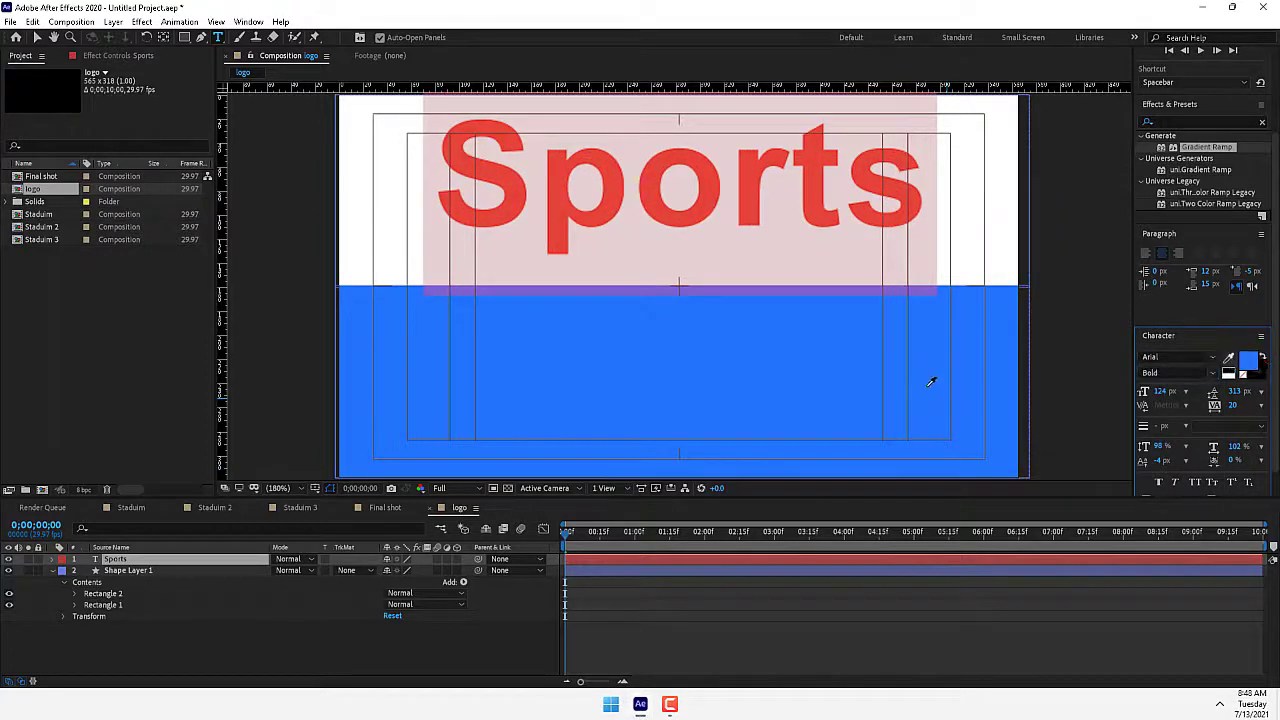
{"action": "left_click", "coordinate": [934, 374]}
Duplicate the Sports text so that one copy sits on the white upper half and one on the blue lower half
{"action": "left_click", "coordinate": [37, 37]}
{"action": "left_click_drag", "start_coordinate": [580, 155], "coordinate": [597, 396]}
{"action": "key", "text": "ctrl+d"}
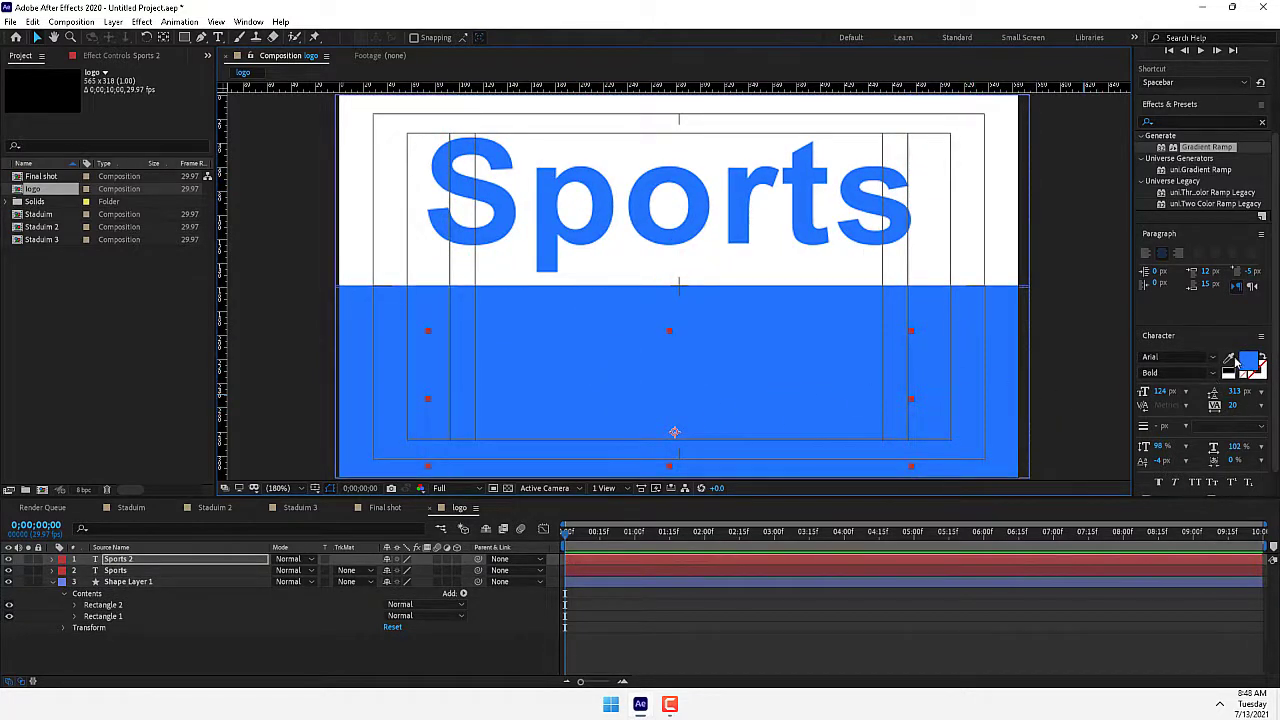
Fill the lower text copy with white sampled from the upper rectangle and change its wording to "Network"
{"action": "left_click", "coordinate": [1228, 357]}
{"action": "left_click", "coordinate": [974, 274]}
{"action": "double_click", "coordinate": [759, 389]}
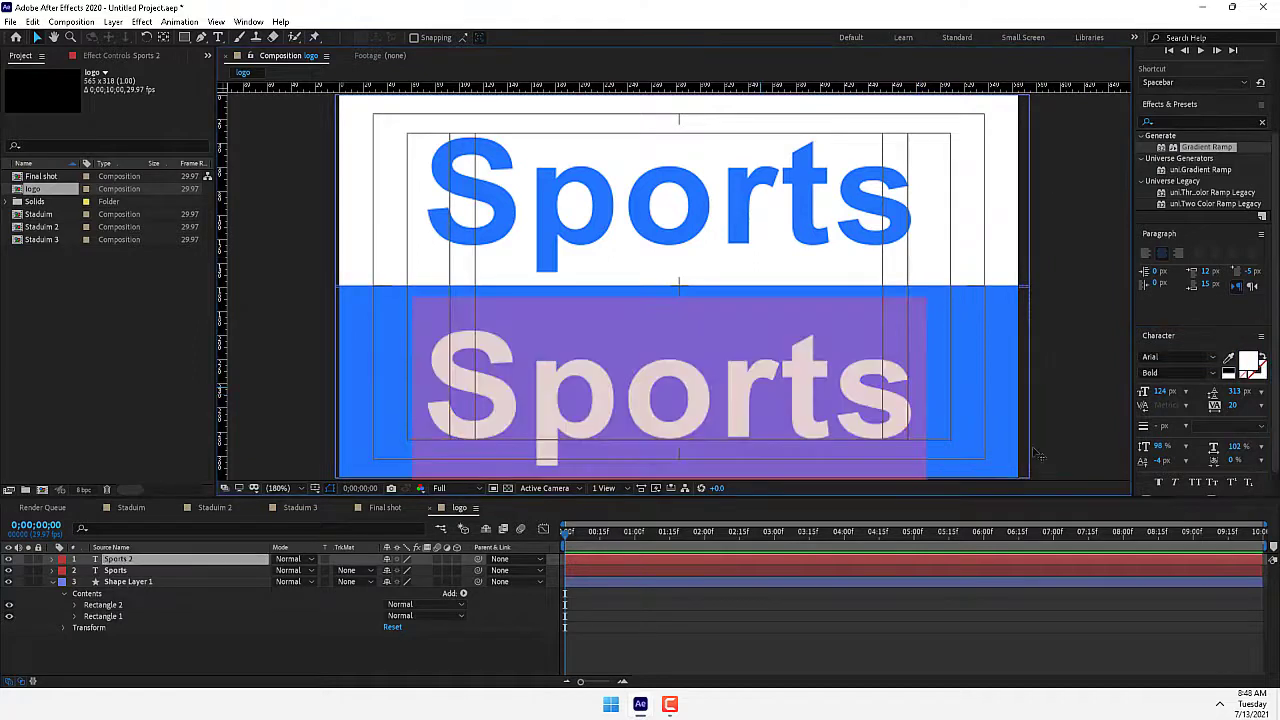
{"action": "type", "text": "Network"}
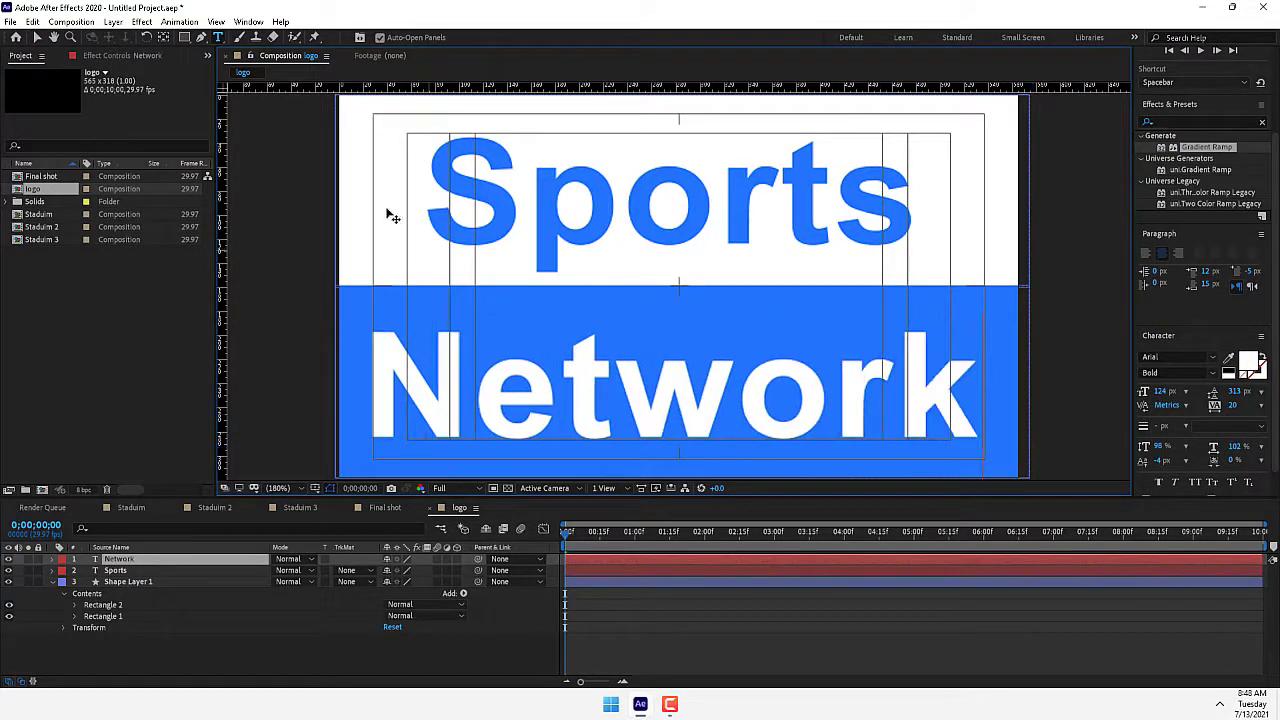
Center the logo composition in Final shot as the top layer and keyframe its opacity from 0% at 0;00;07;01 to 100% at 0;00;08;29
{"action": "left_click", "coordinate": [384, 508]}
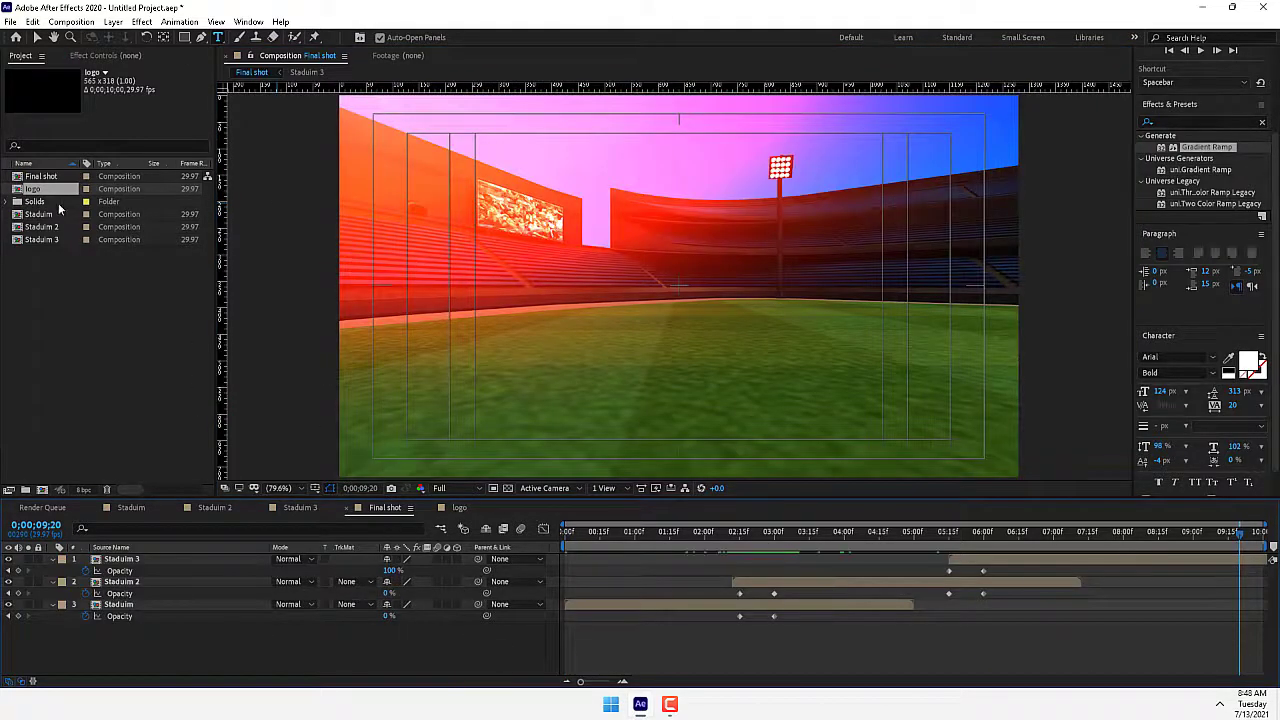
{"action": "left_click_drag", "start_coordinate": [38, 190], "coordinate": [679, 287]}
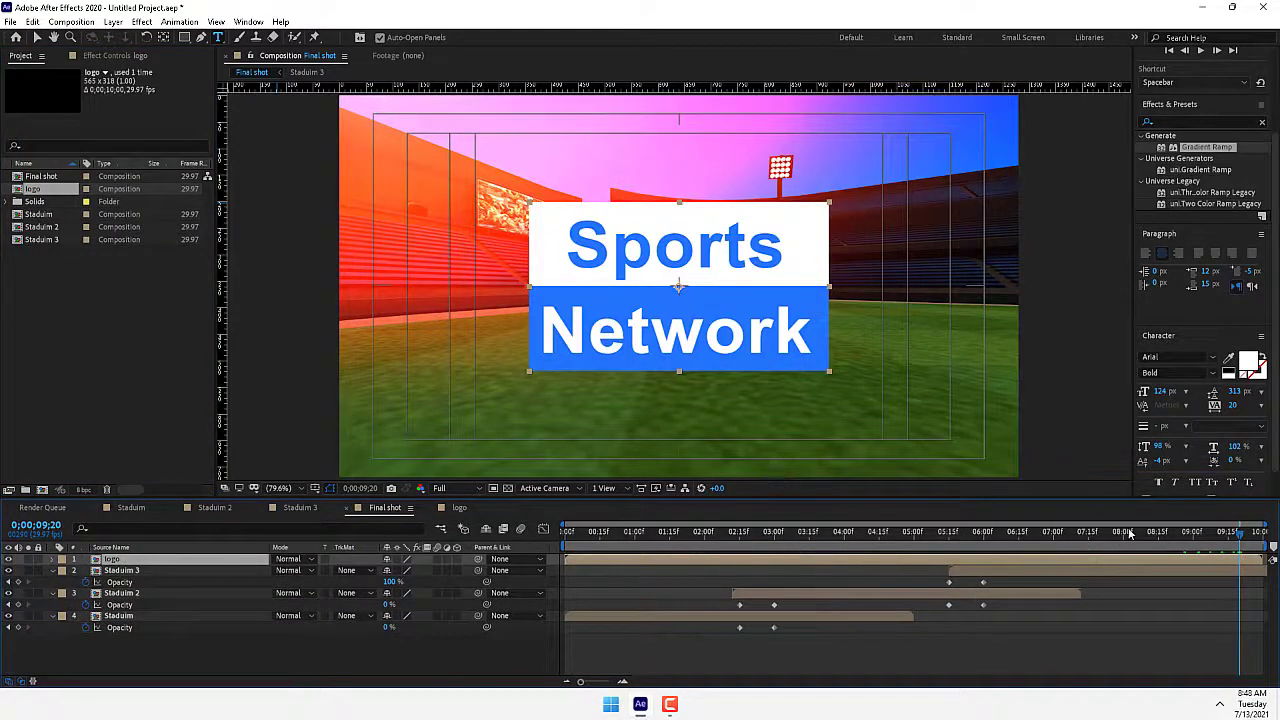
{"action": "left_click_drag", "start_coordinate": [1132, 532], "coordinate": [1056, 532]}
{"action": "key", "text": "t"}
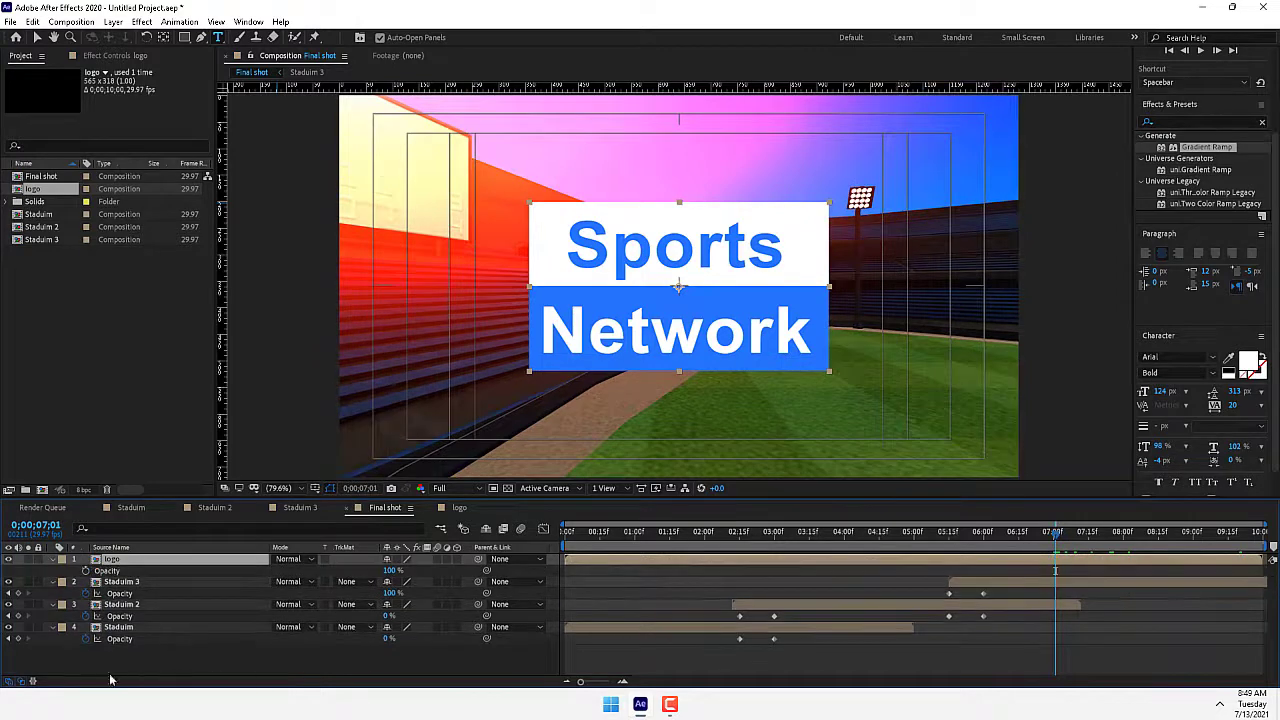
{"action": "left_click_drag", "start_coordinate": [386, 578], "coordinate": [300, 578]}
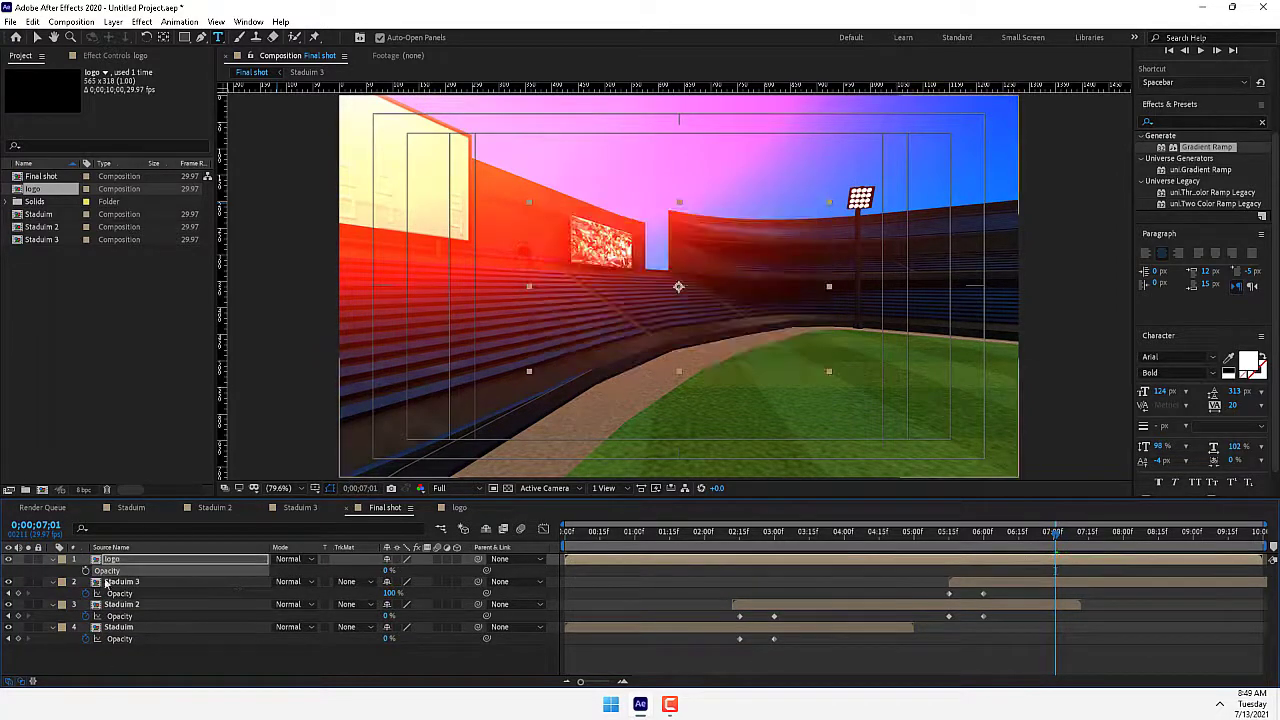
{"action": "left_click", "coordinate": [1190, 531]}
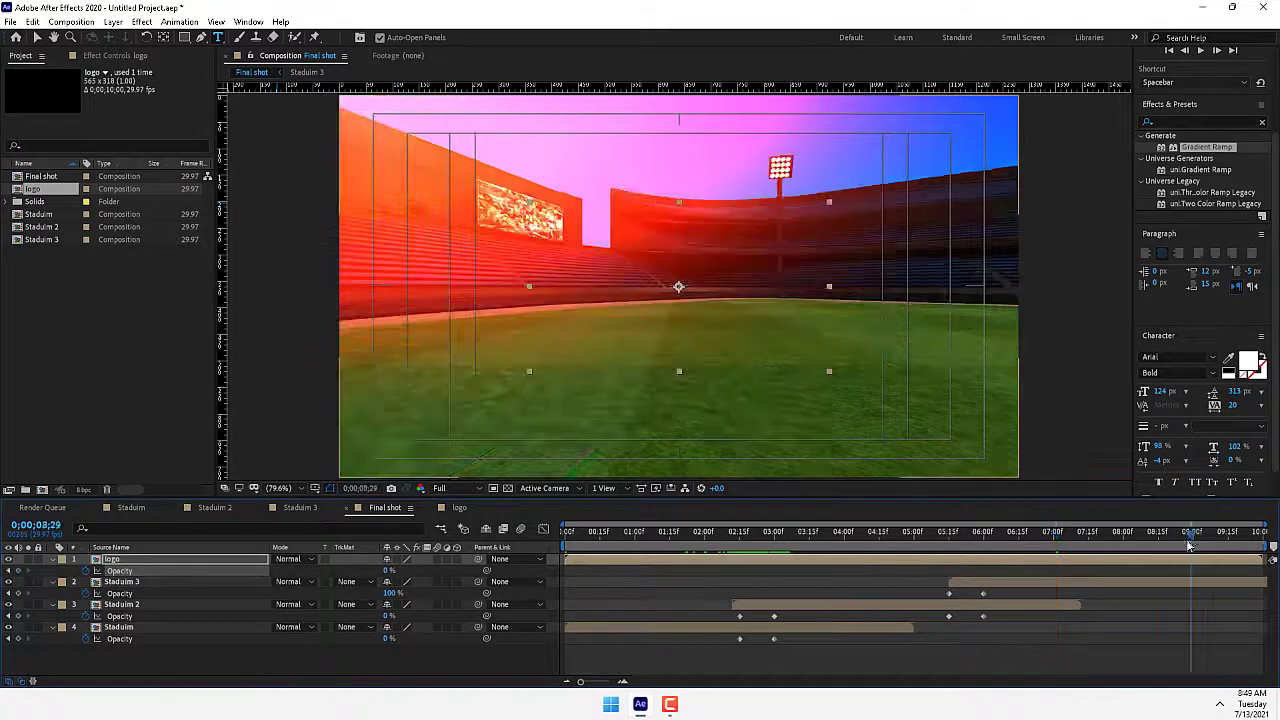
{"action": "left_click_drag", "start_coordinate": [386, 572], "coordinate": [497, 570]}
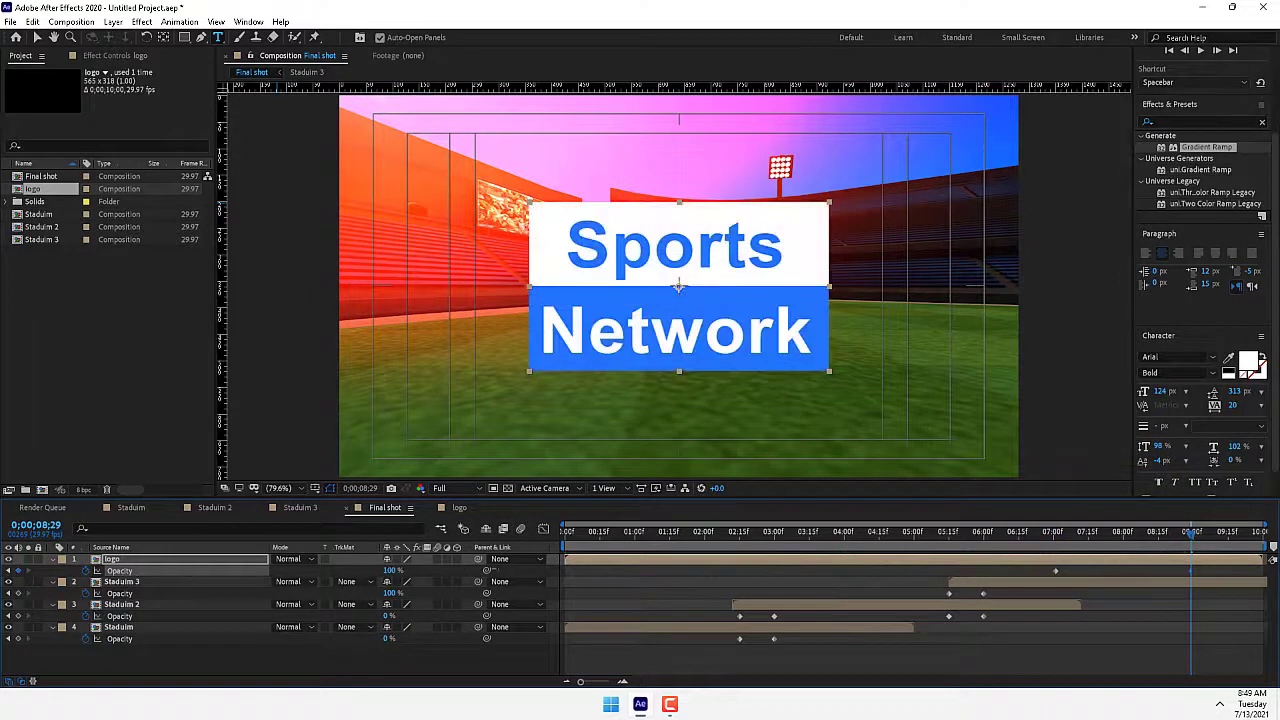
{"action": "left_click", "coordinate": [704, 656]}
{"action": "left_click_drag", "start_coordinate": [1027, 541], "coordinate": [1262, 560]}
{"action": "left_click", "coordinate": [127, 559]}
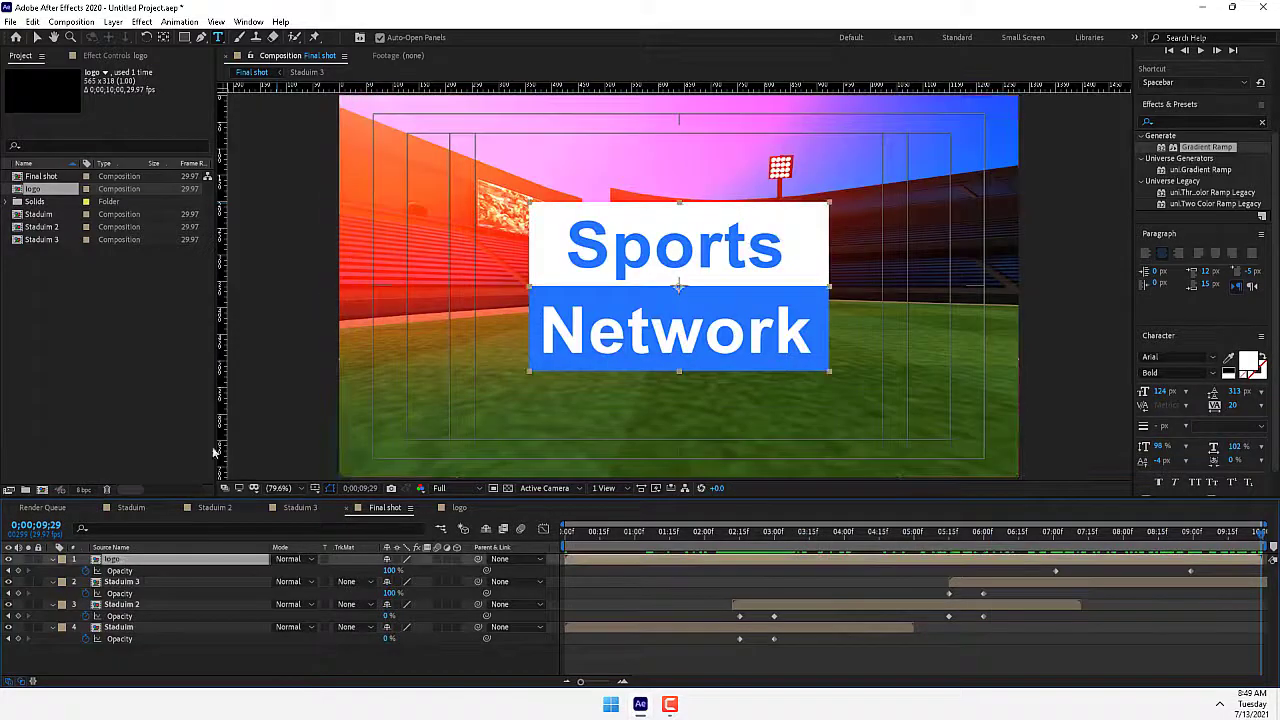
{"action": "left_click", "coordinate": [185, 37]}
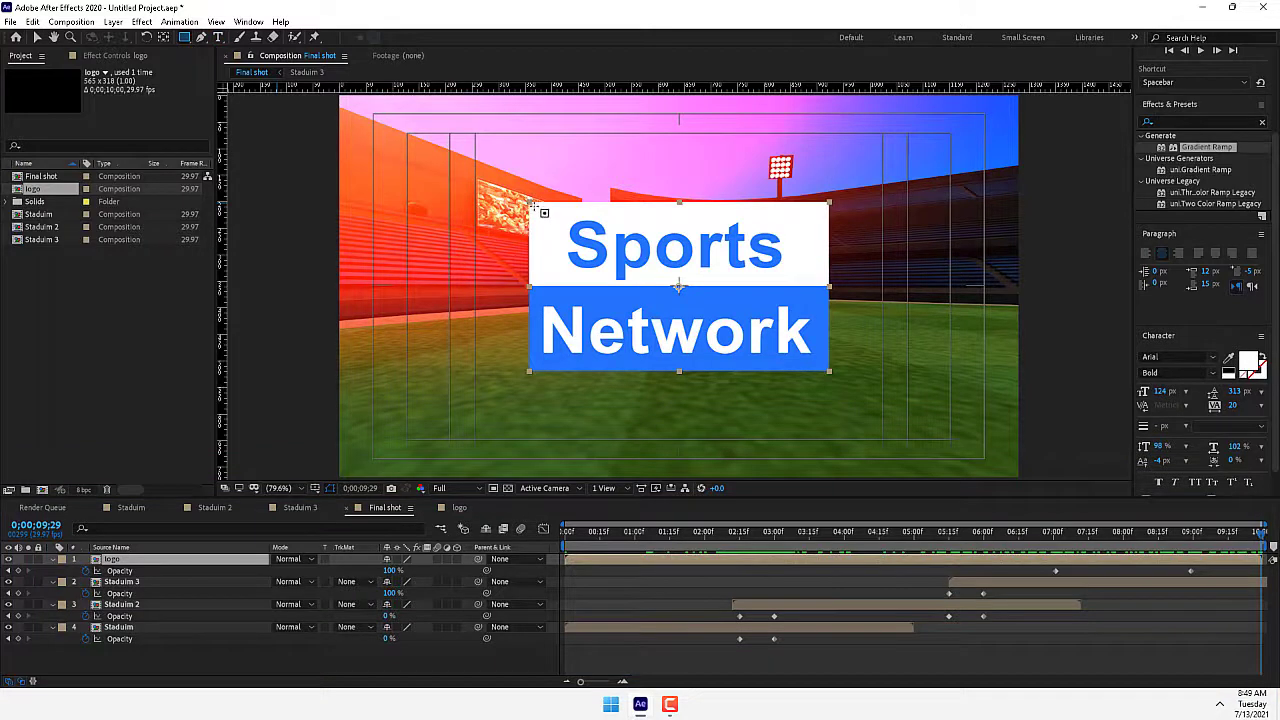
{"action": "left_click_drag", "start_coordinate": [536, 208], "coordinate": [819, 364]}
{"action": "key", "text": "m"}
{"action": "key", "text": "m"}
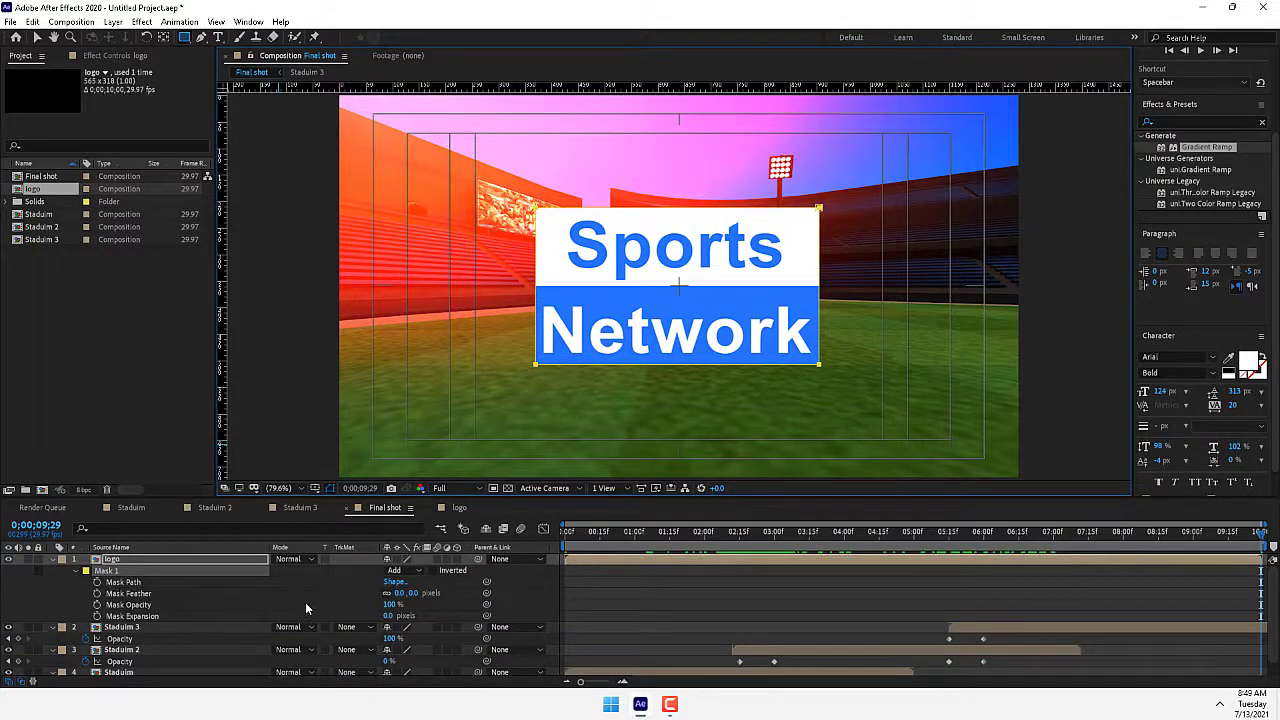
{"action": "left_click_drag", "start_coordinate": [407, 590], "coordinate": [464, 590]}
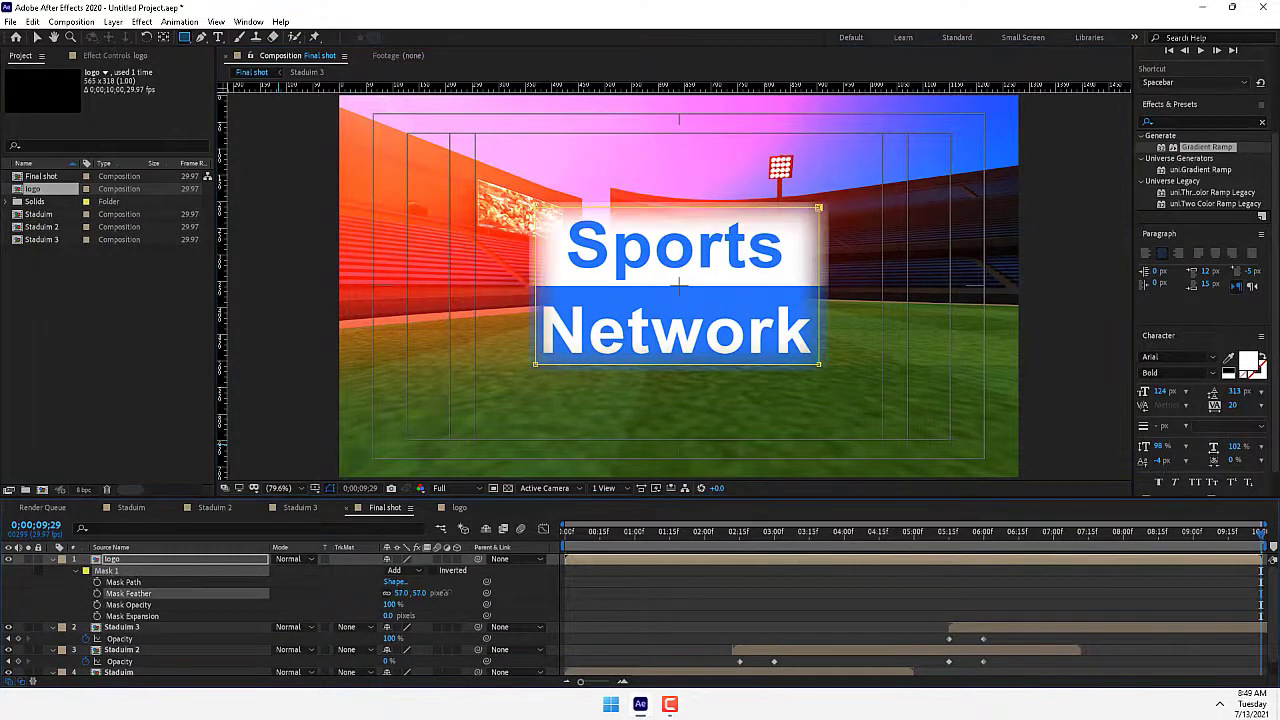
{"action": "key", "text": "ctrl+z"}
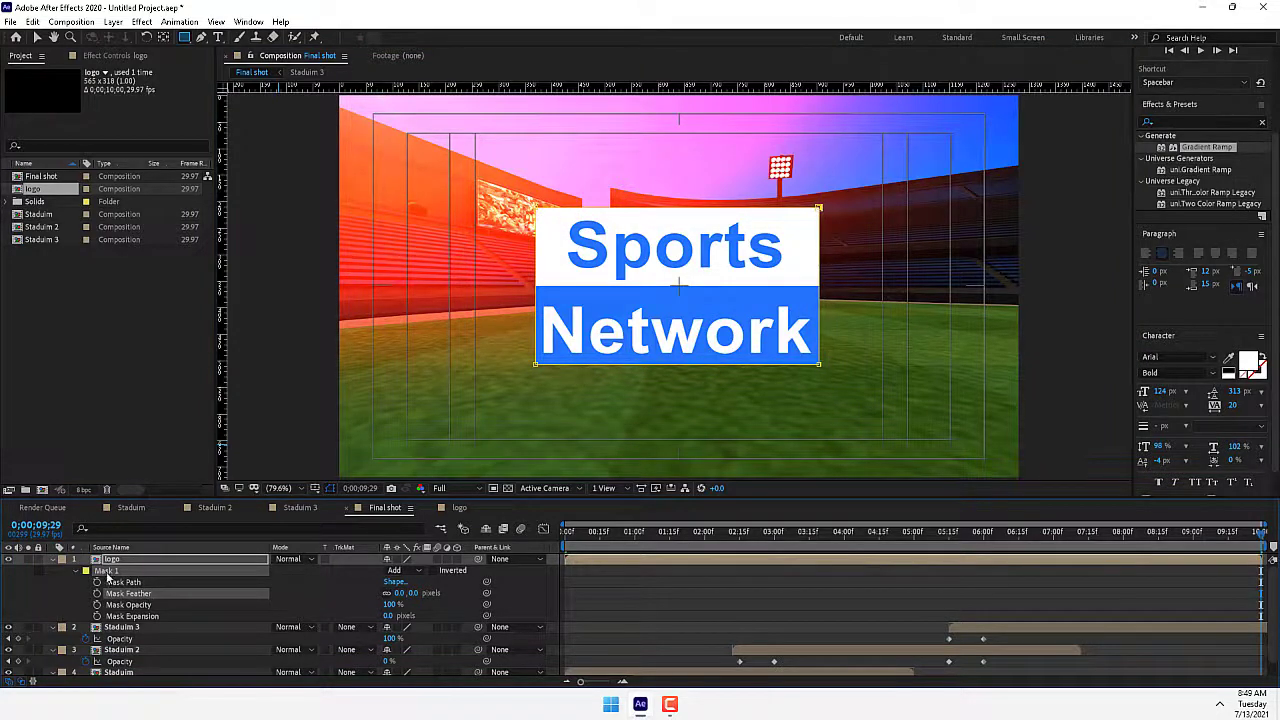
{"action": "key", "text": "Delete"}
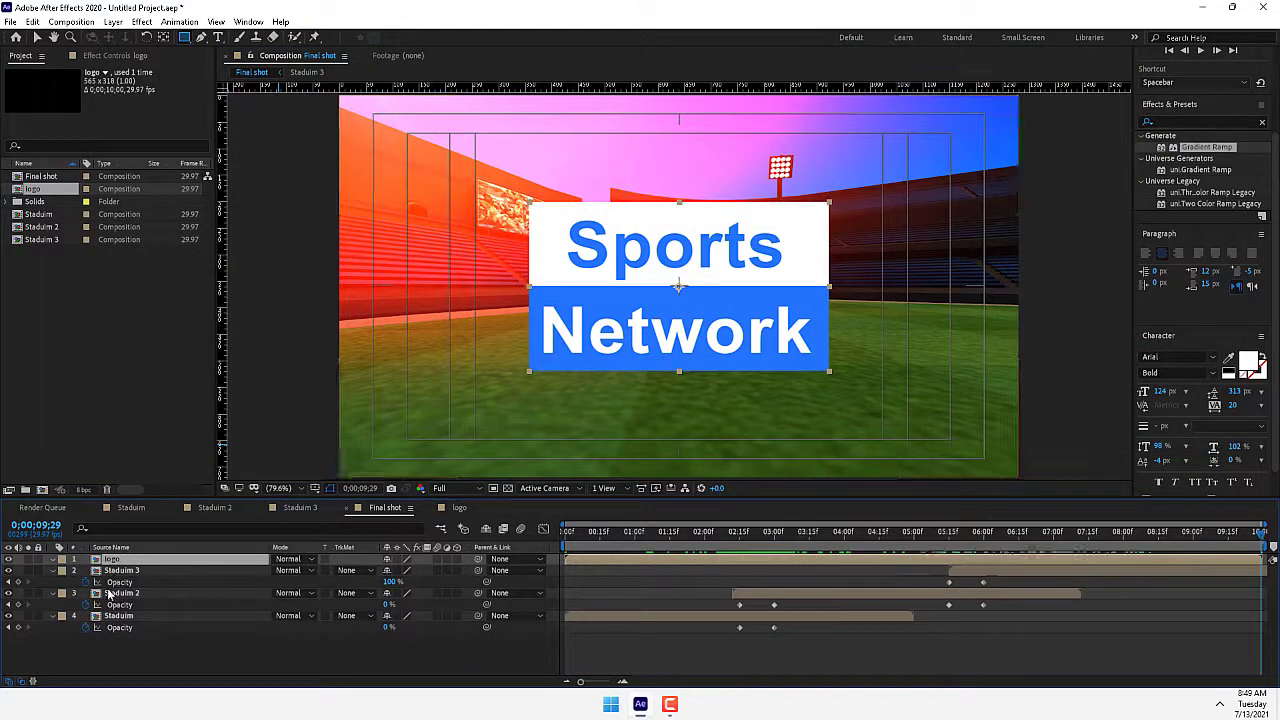